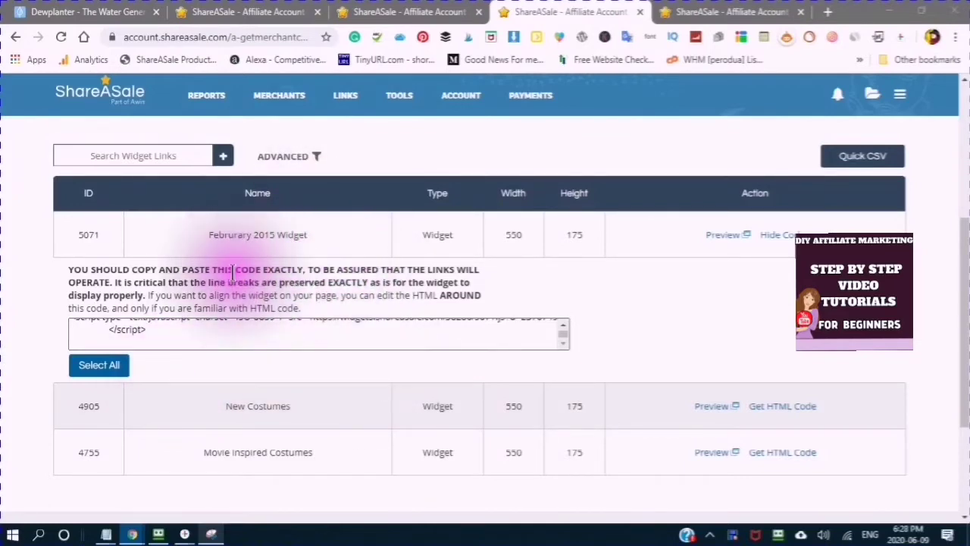
{"action": "mouse_move", "coordinate": [206, 96]}
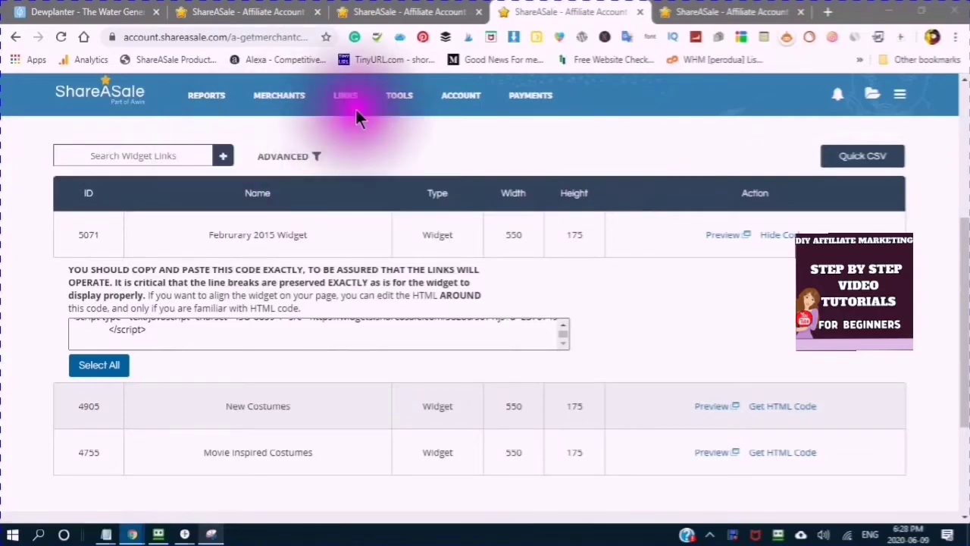
{"action": "mouse_move", "coordinate": [359, 97]}
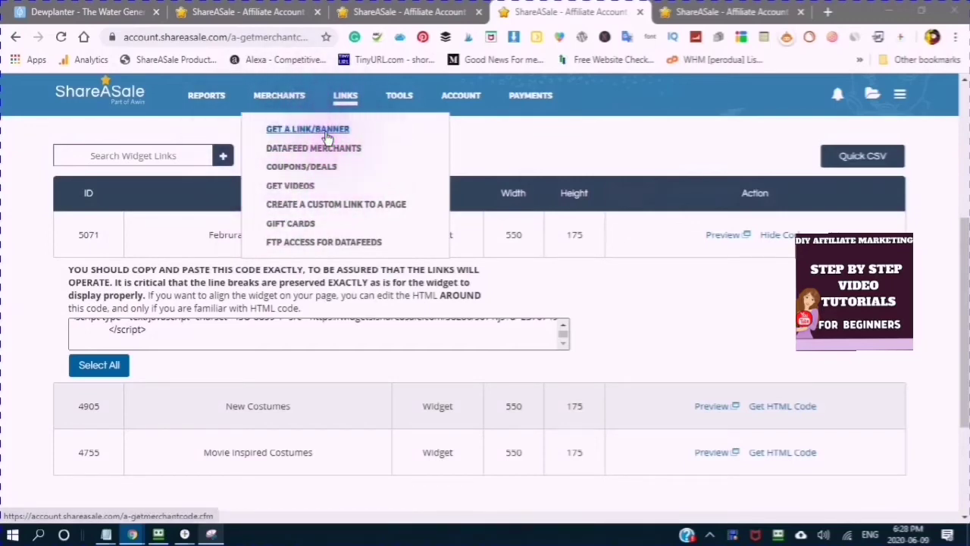
{"action": "left_click", "coordinate": [298, 137]}
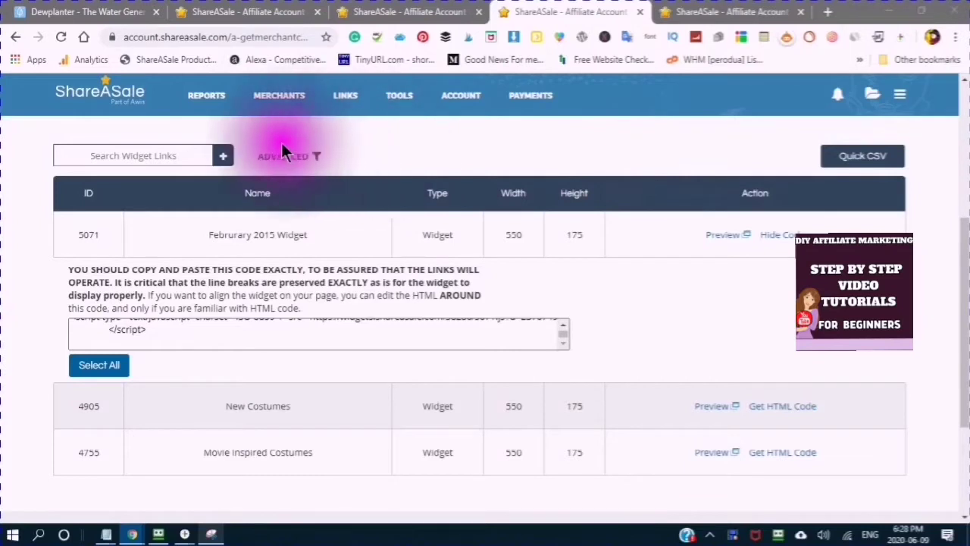
{"action": "left_click", "coordinate": [288, 328]}
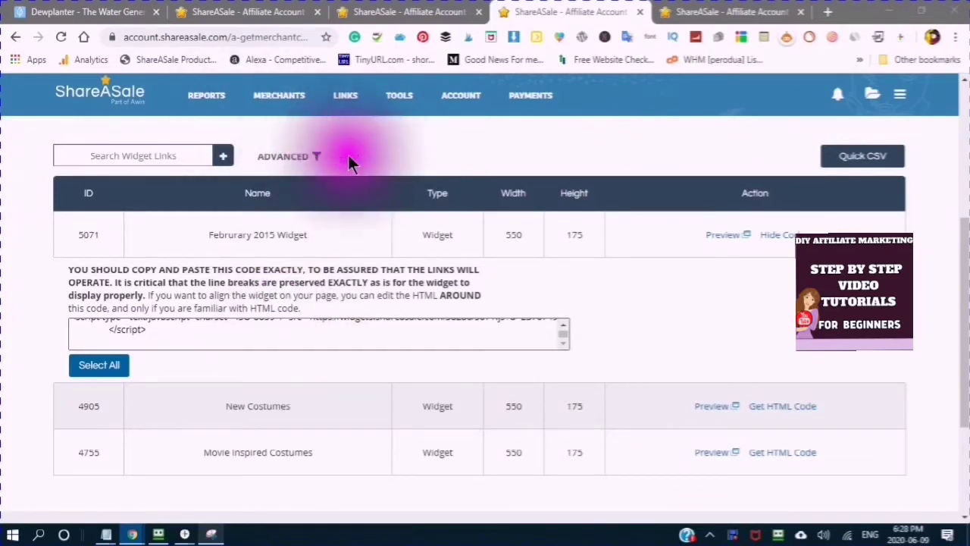
Show the HTML code of khsmartmarket's "smart watch 15% OFF" text link.
{"action": "left_click", "coordinate": [259, 14]}
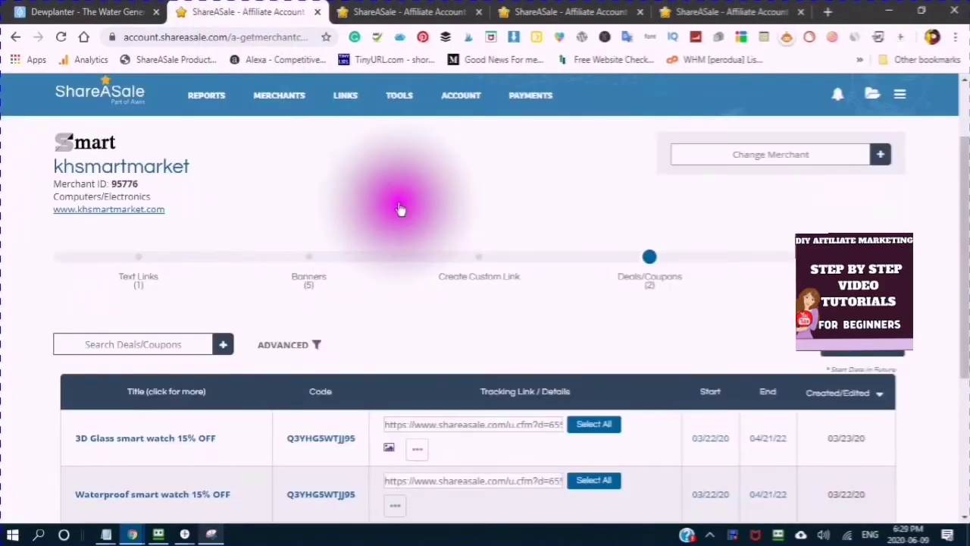
{"action": "scroll", "coordinate": [316, 235], "scroll_direction": "down", "scroll_amount": 2}
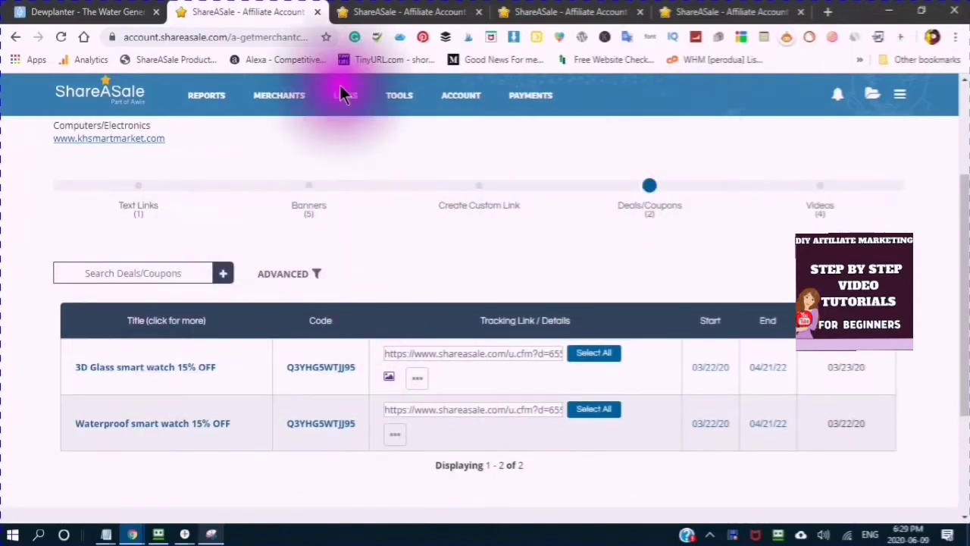
{"action": "left_click", "coordinate": [140, 188]}
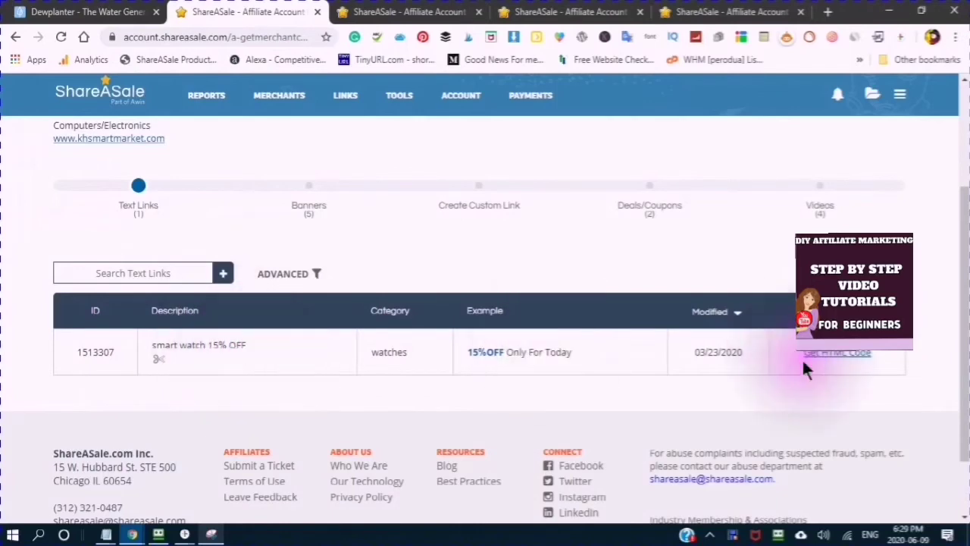
{"action": "left_click", "coordinate": [834, 356]}
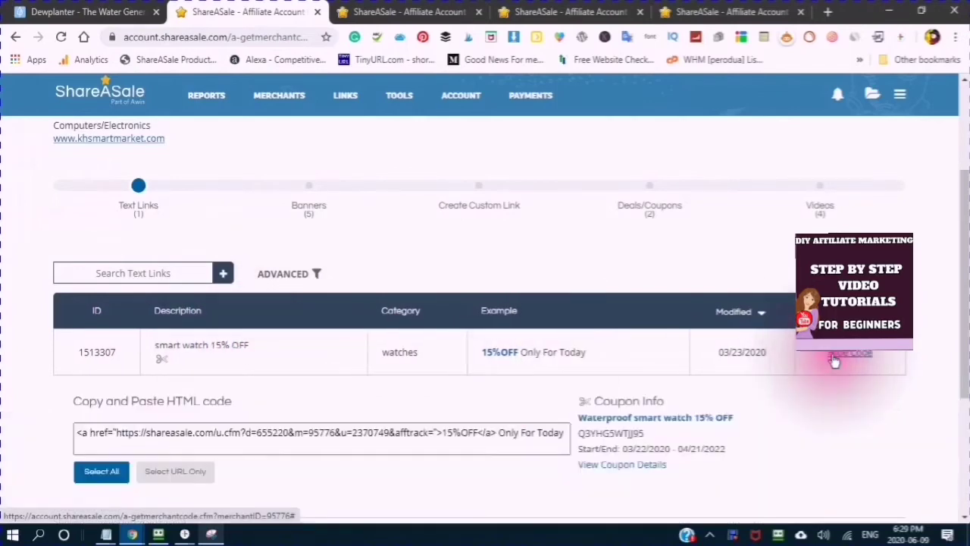
Copy the complete HTML code of the "smart watch 15% OFF" text link.
{"action": "scroll", "coordinate": [258, 337], "scroll_direction": "down", "scroll_amount": 3}
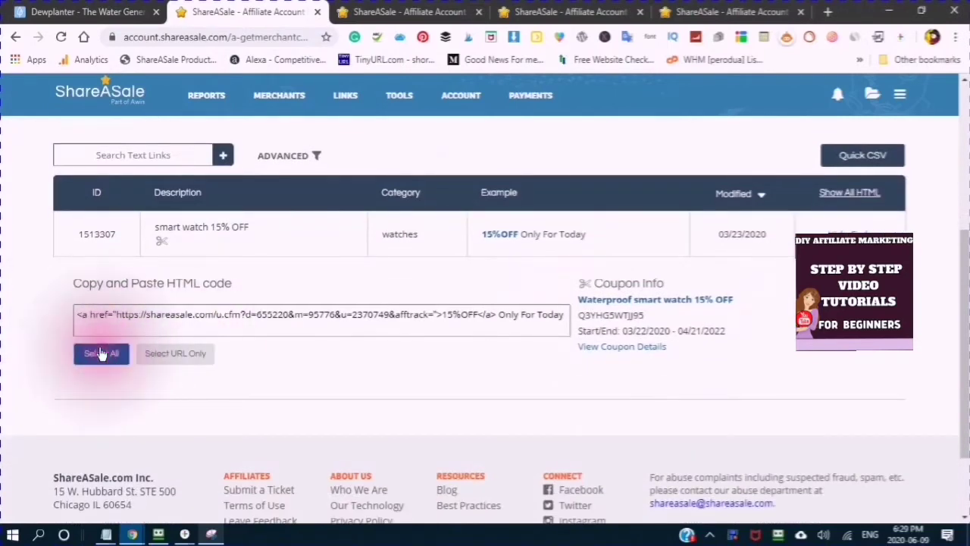
{"action": "left_click", "coordinate": [102, 354]}
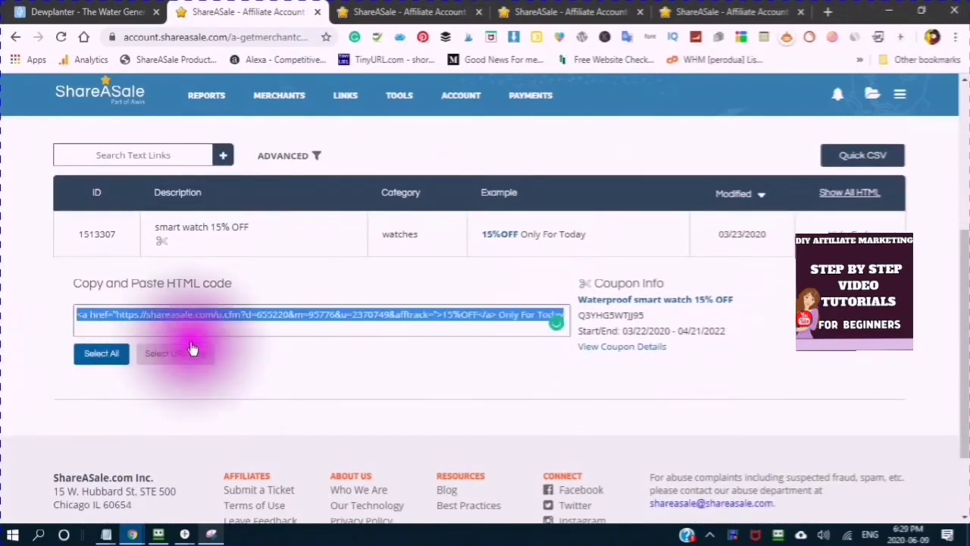
{"action": "right_click", "coordinate": [198, 309]}
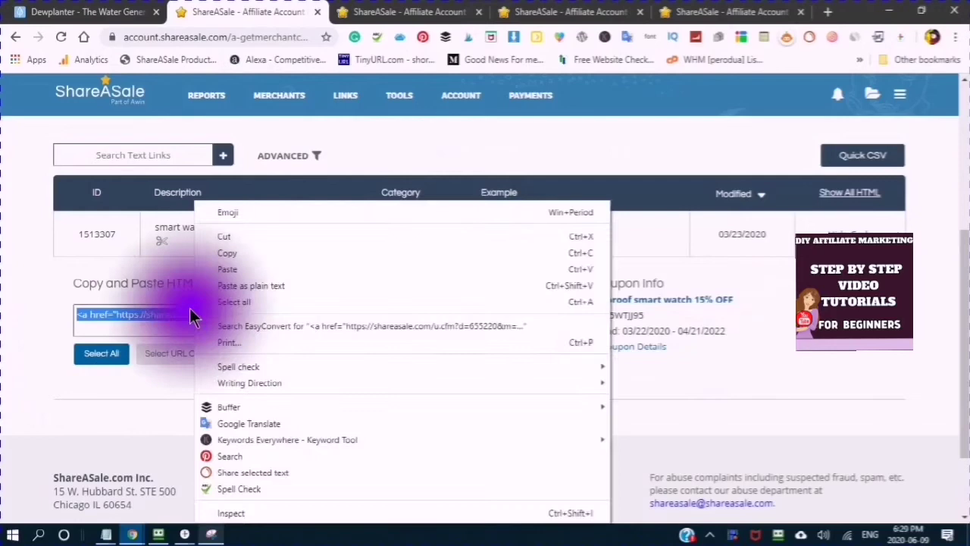
{"action": "left_click", "coordinate": [227, 253]}
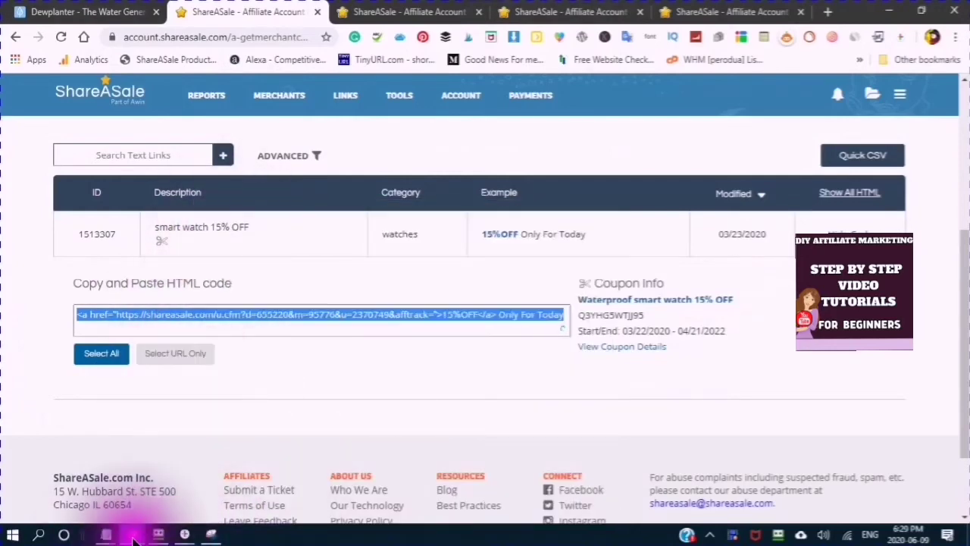
Switch to the WordPress dashboard and open the page for managing the site's widgets.
{"action": "left_click", "coordinate": [686, 279]}
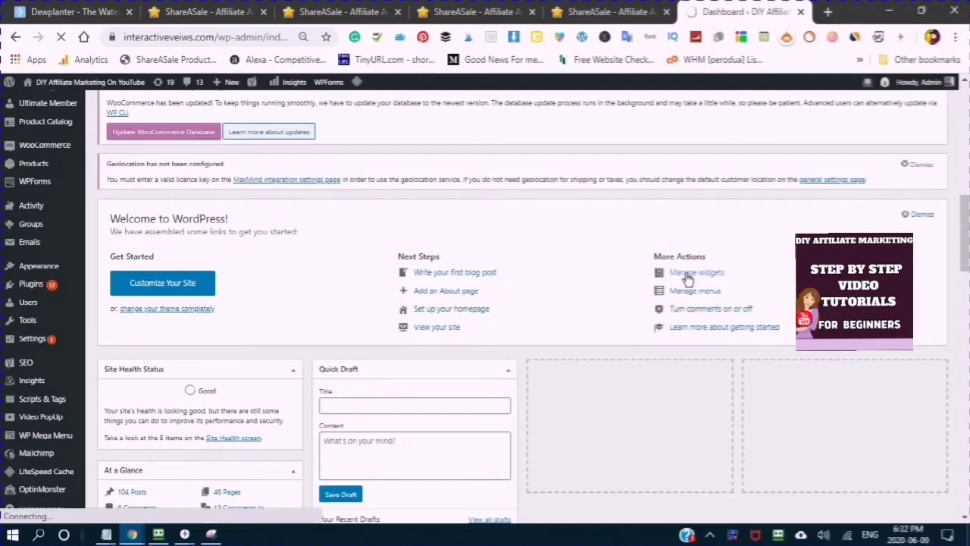
{"action": "left_click", "coordinate": [112, 132]}
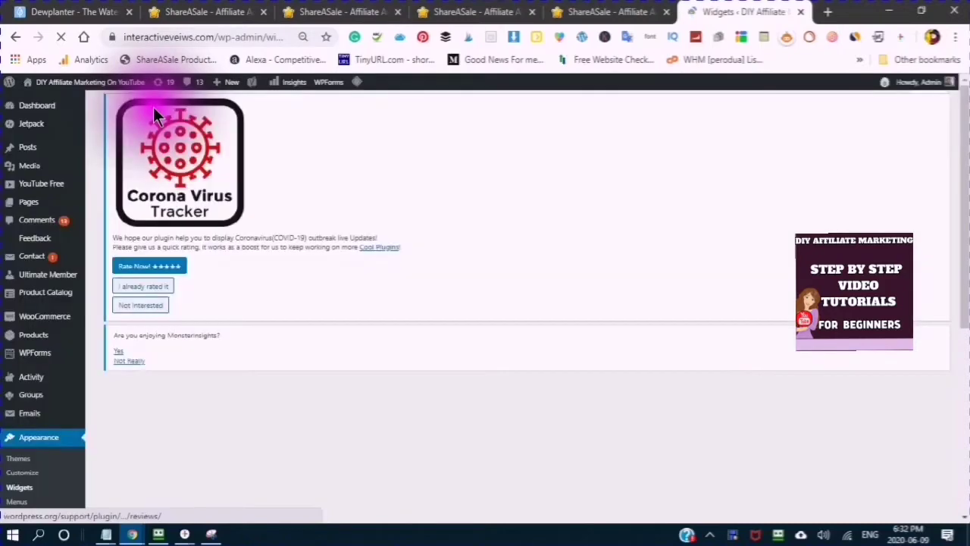
{"action": "scroll", "coordinate": [77, 373], "scroll_direction": "down", "scroll_amount": 4}
{"action": "scroll", "coordinate": [77, 373], "scroll_direction": "up", "scroll_amount": 2}
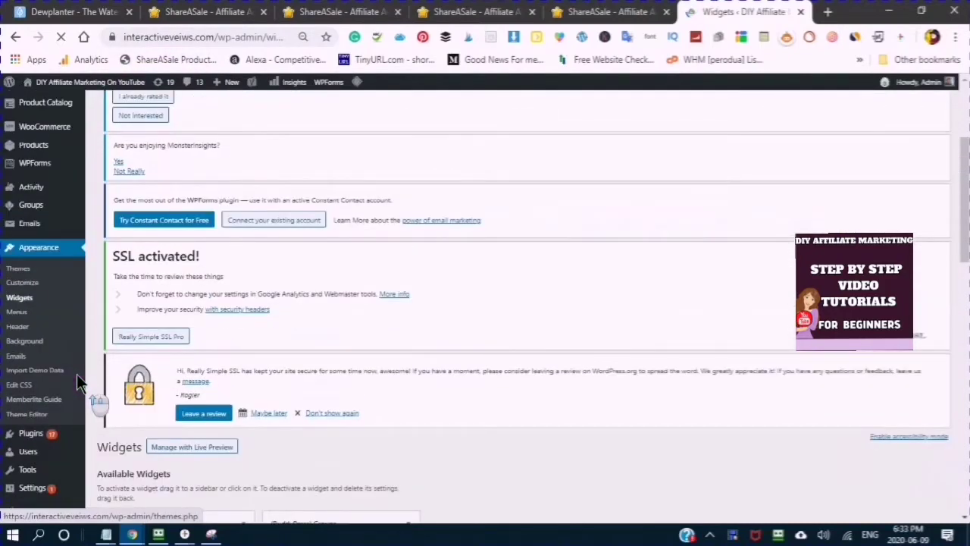
{"action": "scroll", "coordinate": [76, 374], "scroll_direction": "up", "scroll_amount": 3}
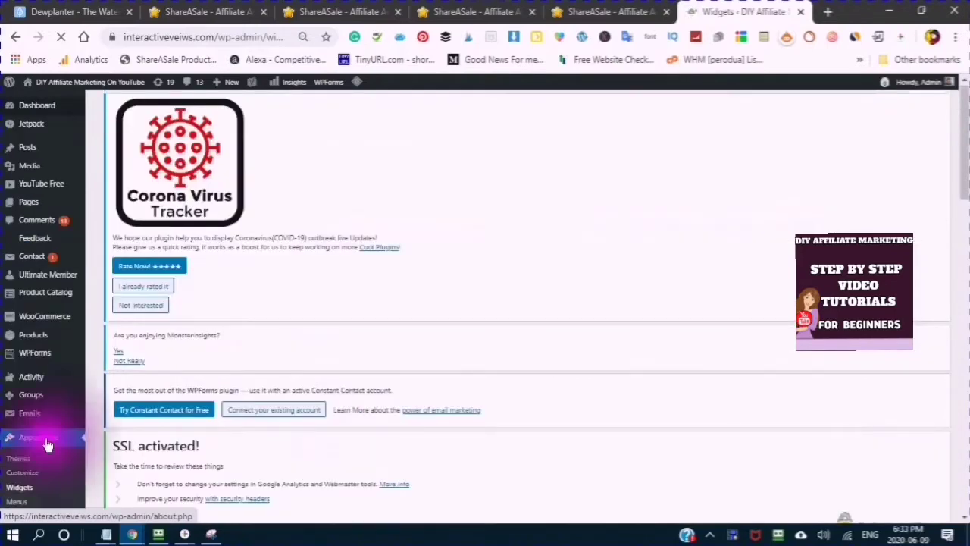
Expand the placement choices of the Custom HTML widget among the available widgets.
{"action": "scroll", "coordinate": [195, 435], "scroll_direction": "down", "scroll_amount": 3}
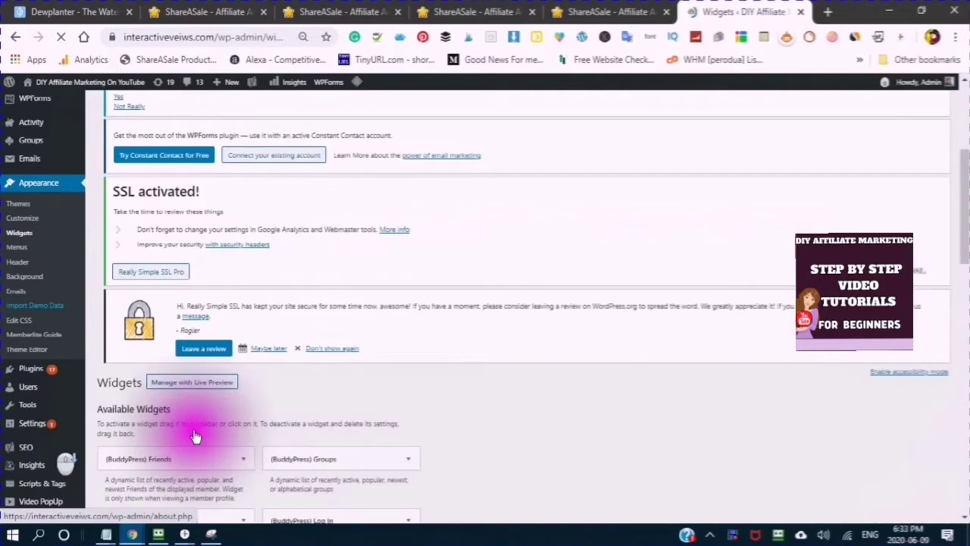
{"action": "scroll", "coordinate": [194, 435], "scroll_direction": "down", "scroll_amount": 5}
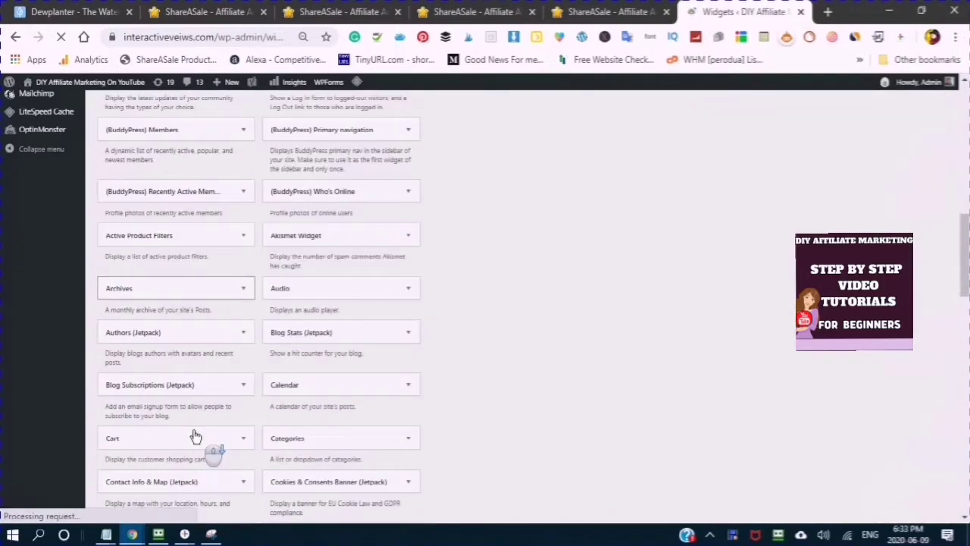
{"action": "scroll", "coordinate": [195, 435], "scroll_direction": "down", "scroll_amount": 3}
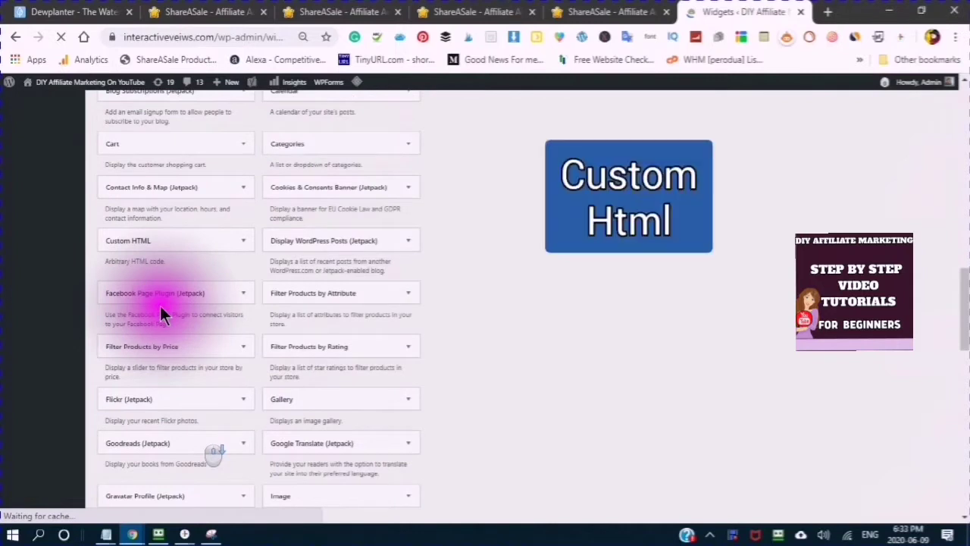
{"action": "scroll", "coordinate": [155, 318], "scroll_direction": "up", "scroll_amount": 1}
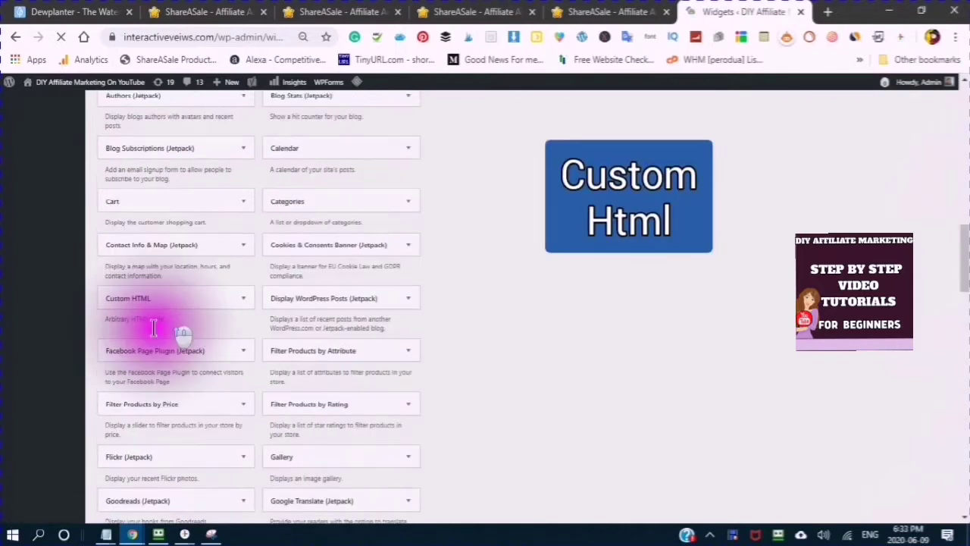
{"action": "scroll", "coordinate": [153, 328], "scroll_direction": "up", "scroll_amount": 2}
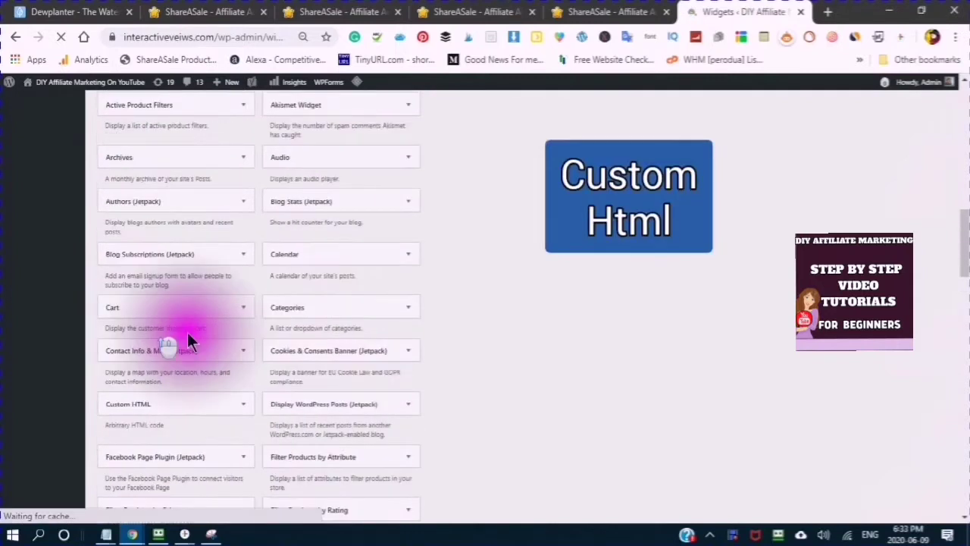
{"action": "left_click", "coordinate": [244, 410]}
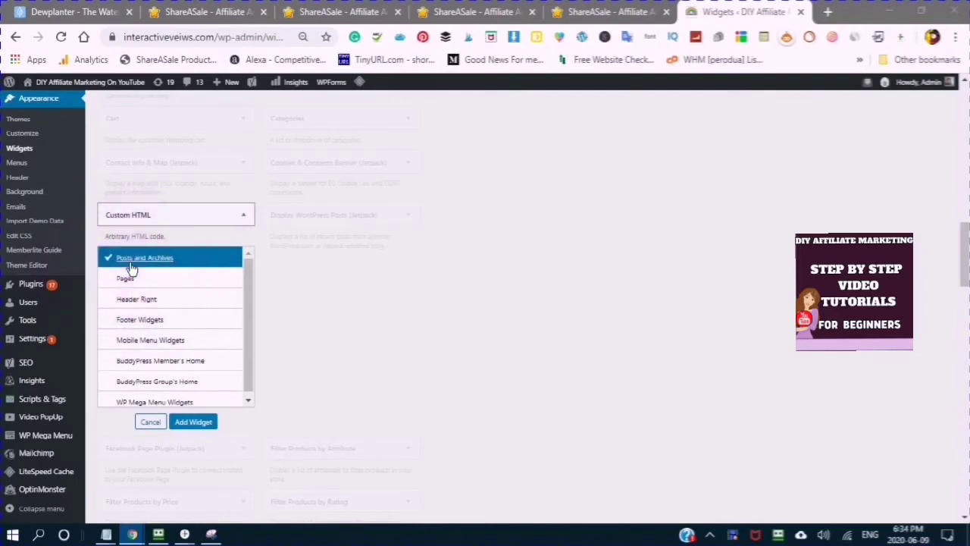
Add the Custom HTML widget to the WP Mega Menu Widgets area.
{"action": "left_click", "coordinate": [225, 256]}
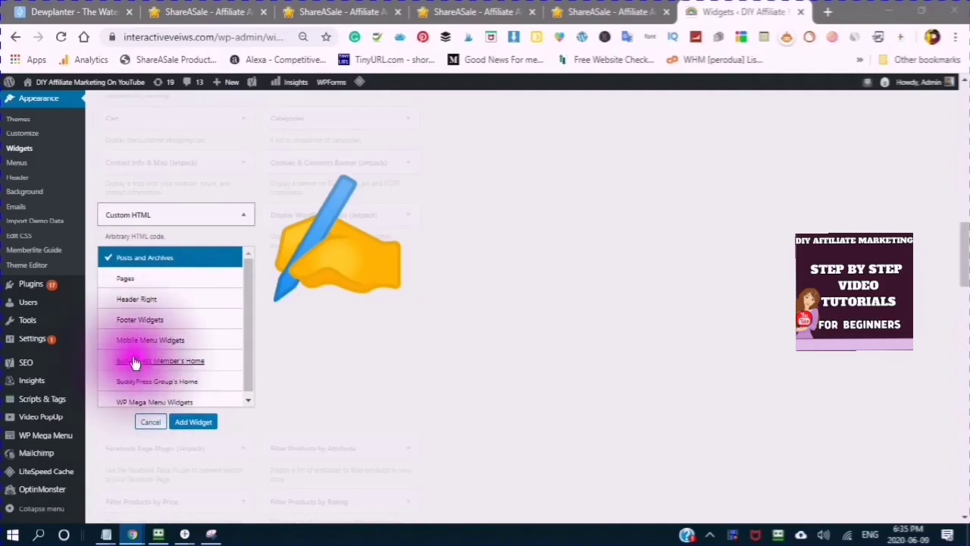
{"action": "scroll", "coordinate": [134, 360], "scroll_direction": "down", "scroll_amount": 1}
{"action": "scroll", "coordinate": [134, 360], "scroll_direction": "down", "scroll_amount": 1}
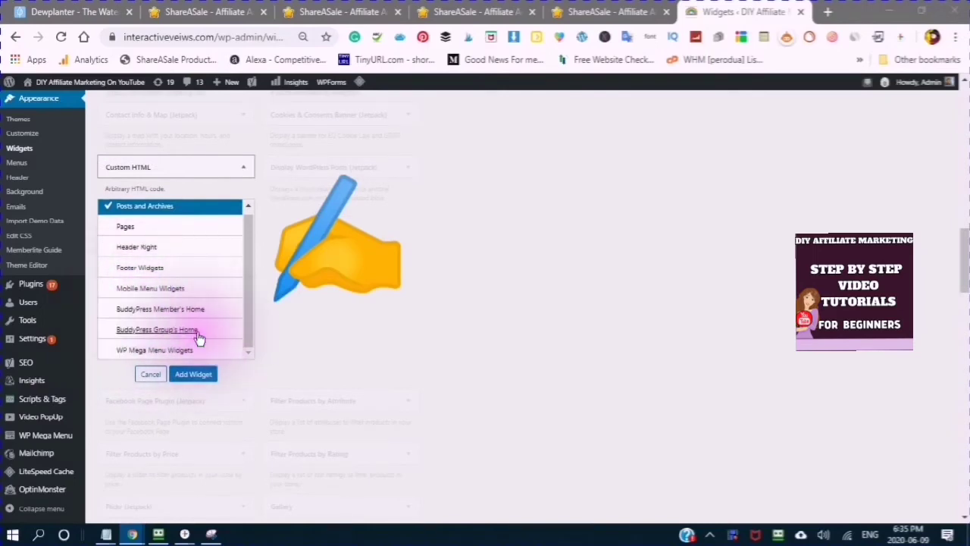
{"action": "left_click", "coordinate": [150, 351]}
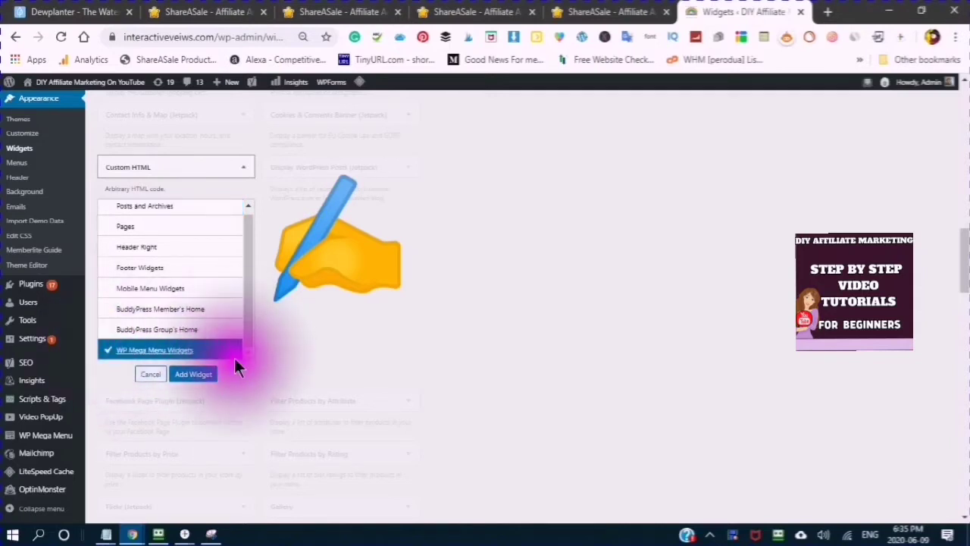
{"action": "left_click", "coordinate": [192, 374]}
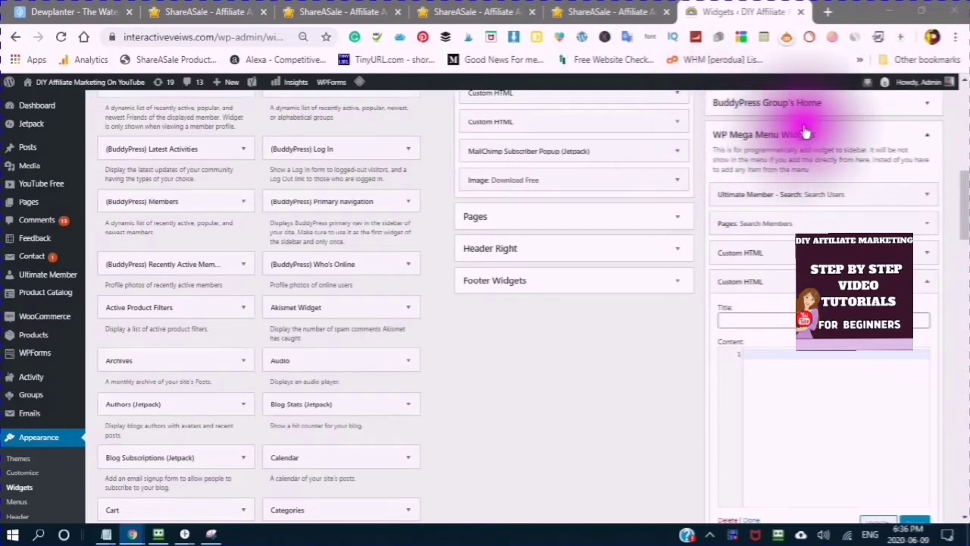
Leave the new Custom HTML widget's title empty and start editing its content.
{"action": "scroll", "coordinate": [704, 392], "scroll_direction": "down", "scroll_amount": 3}
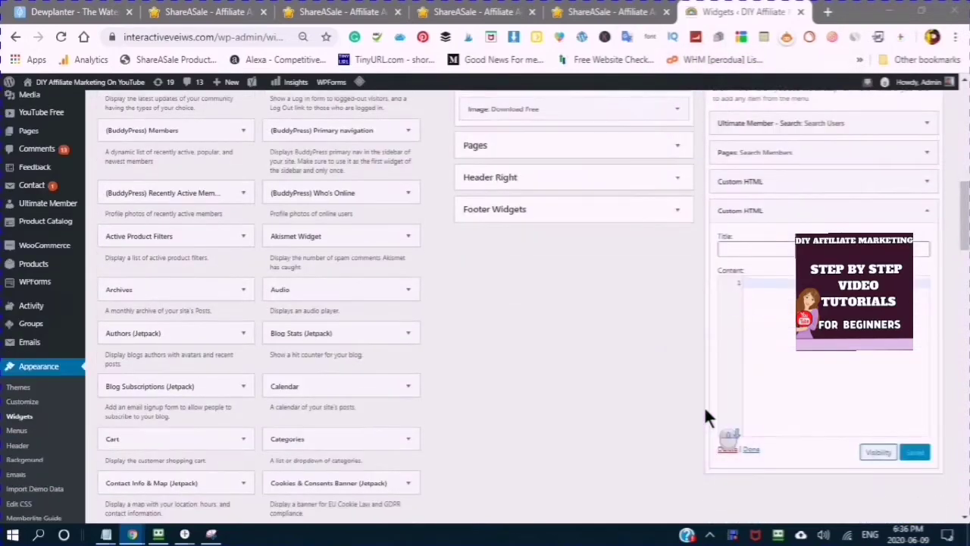
{"action": "scroll", "coordinate": [704, 406], "scroll_direction": "down", "scroll_amount": 2}
{"action": "left_click", "coordinate": [727, 156]}
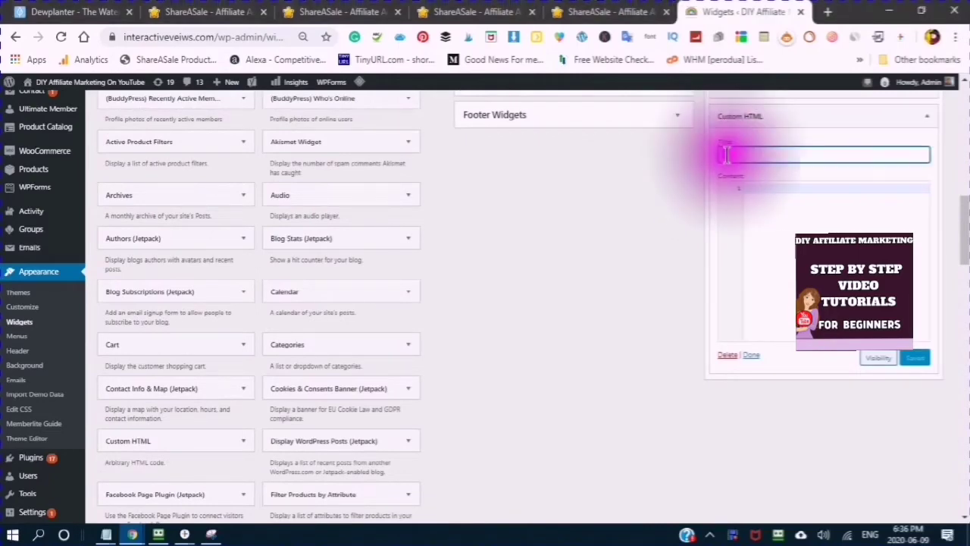
{"action": "left_click", "coordinate": [747, 191]}
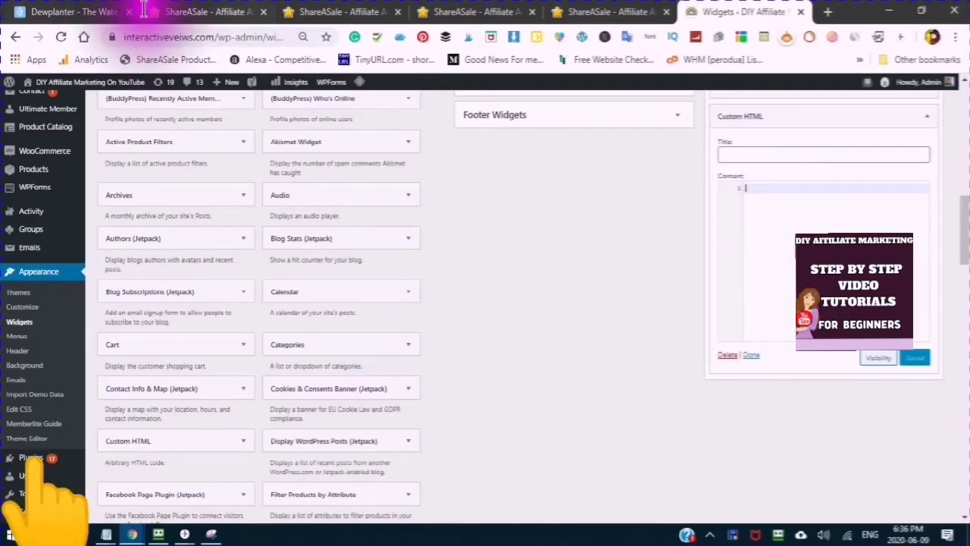
Go back to the ShareASale text link and copy its full HTML code again.
{"action": "left_click", "coordinate": [215, 10]}
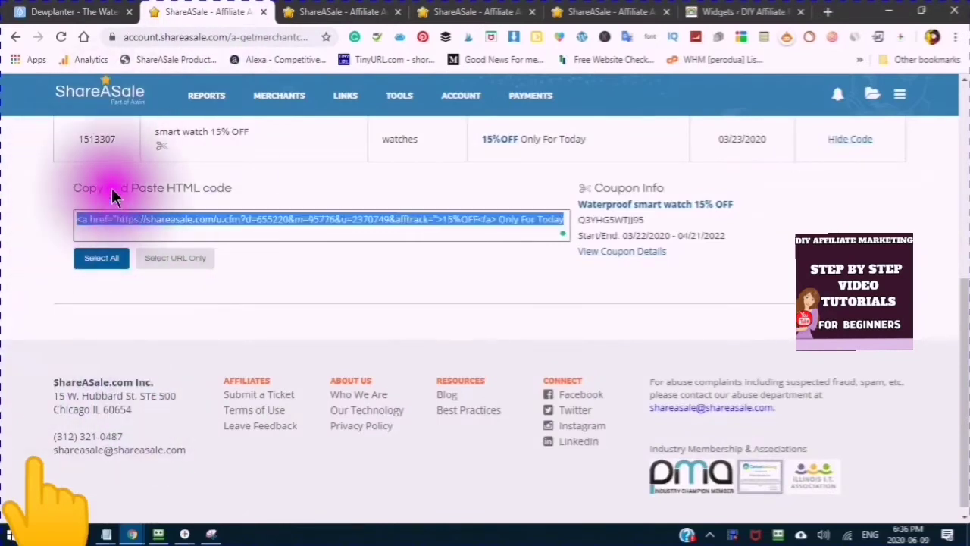
{"action": "left_click", "coordinate": [99, 258]}
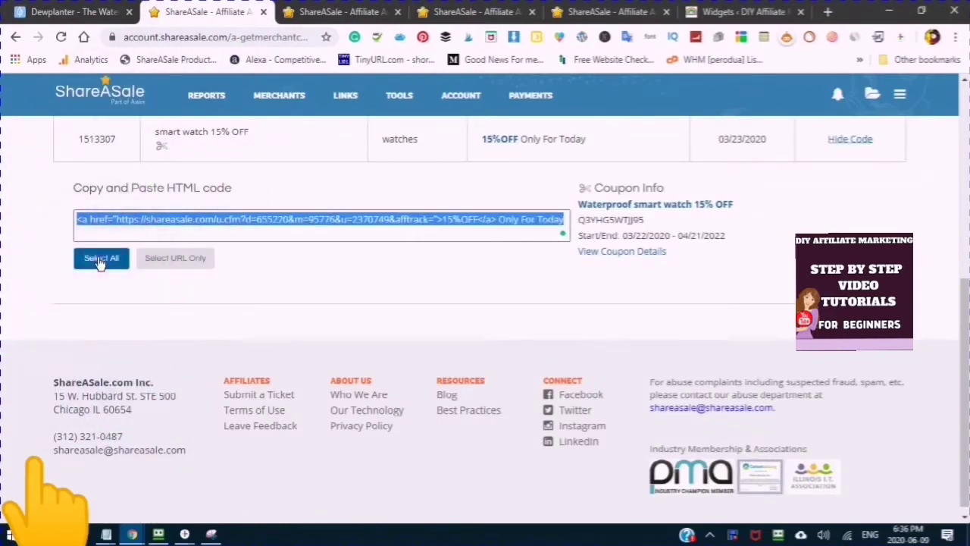
{"action": "right_click", "coordinate": [134, 214]}
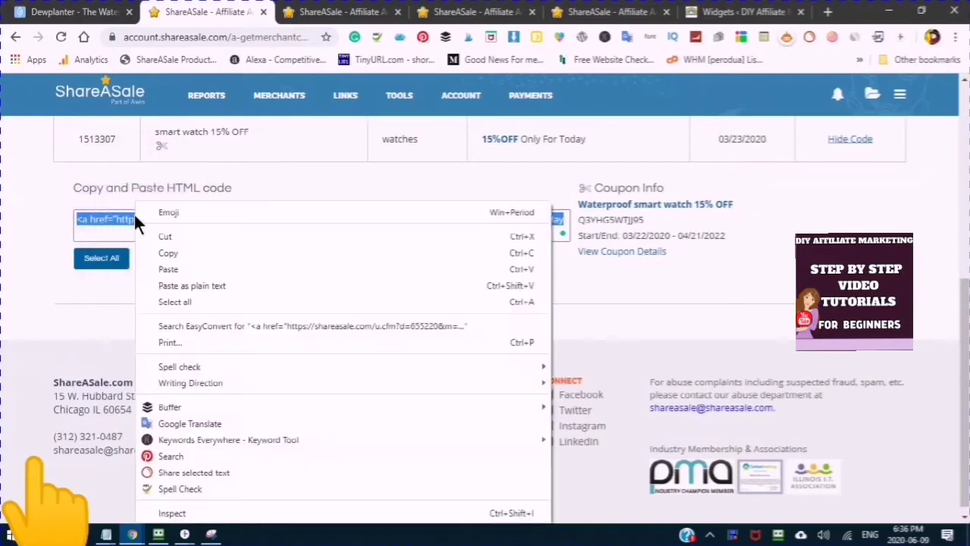
{"action": "left_click", "coordinate": [164, 254]}
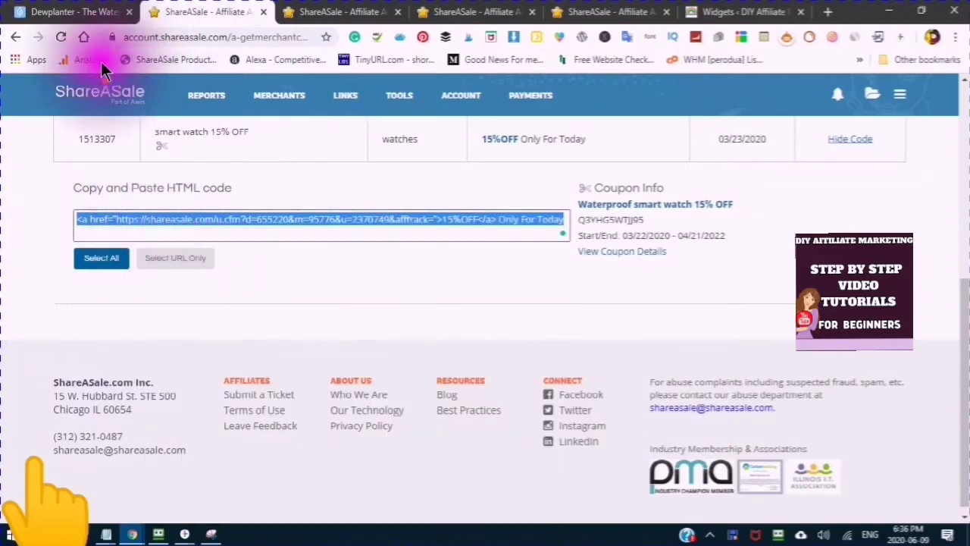
Paste the copied text link code into the content of the WP Mega Menu Widgets area's Custom HTML widget and finish editing it.
{"action": "left_click", "coordinate": [712, 12]}
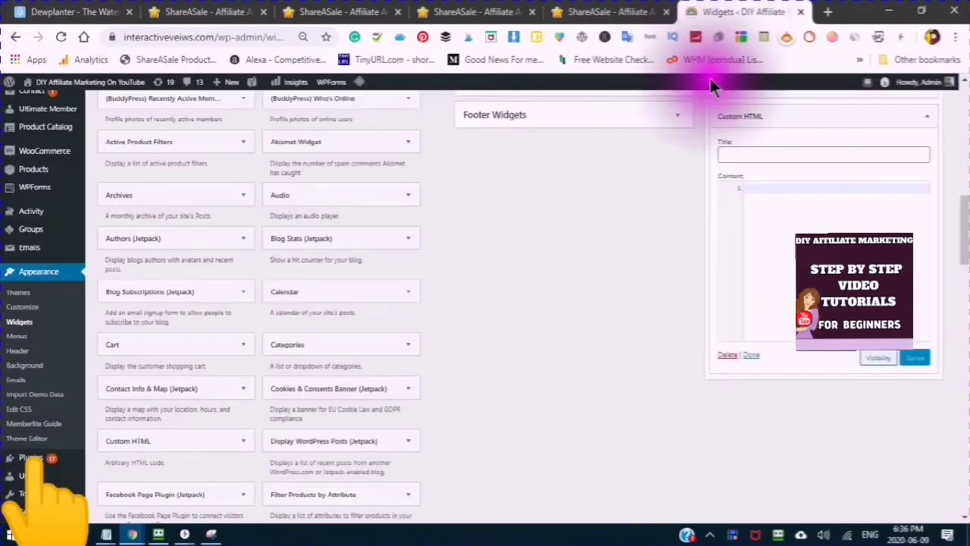
{"action": "left_click", "coordinate": [747, 182]}
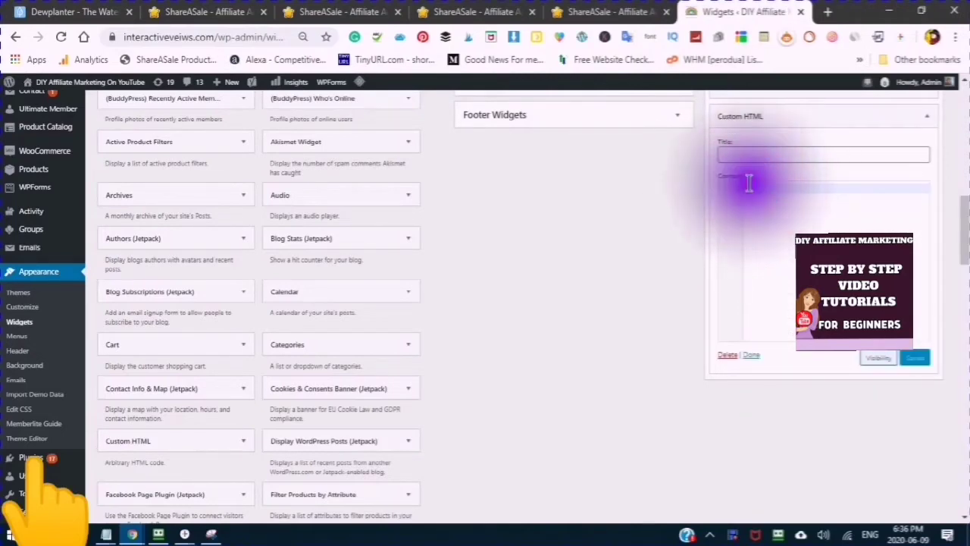
{"action": "right_click", "coordinate": [749, 187]}
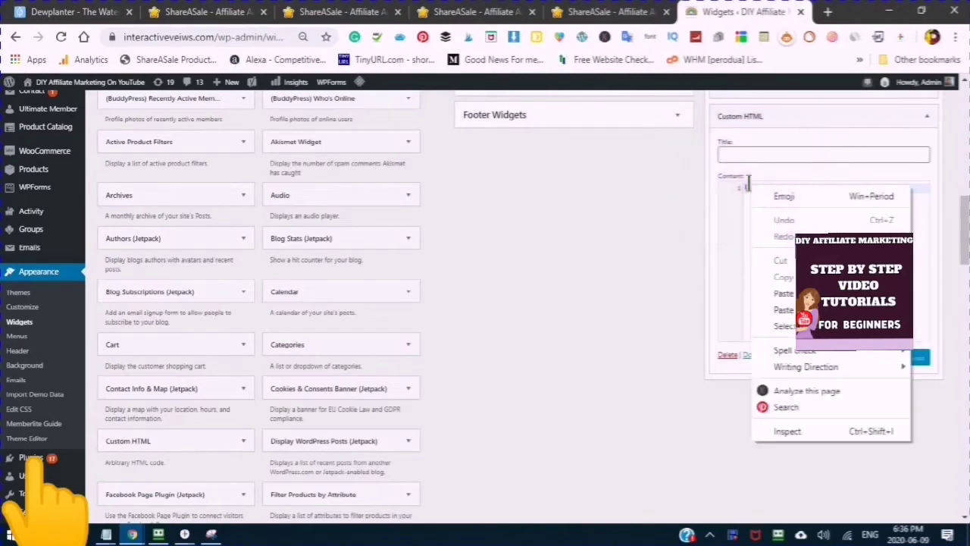
{"action": "left_click", "coordinate": [784, 293]}
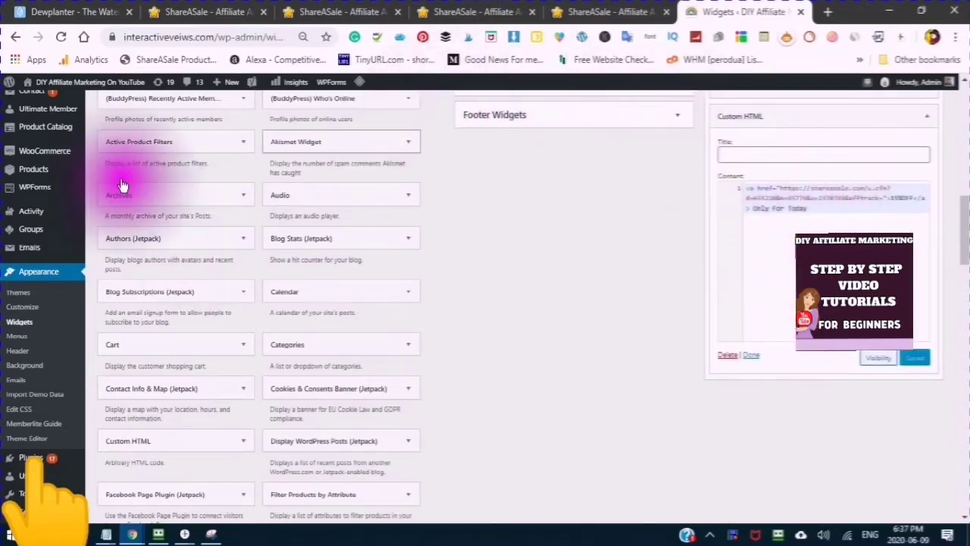
{"action": "left_click", "coordinate": [751, 354]}
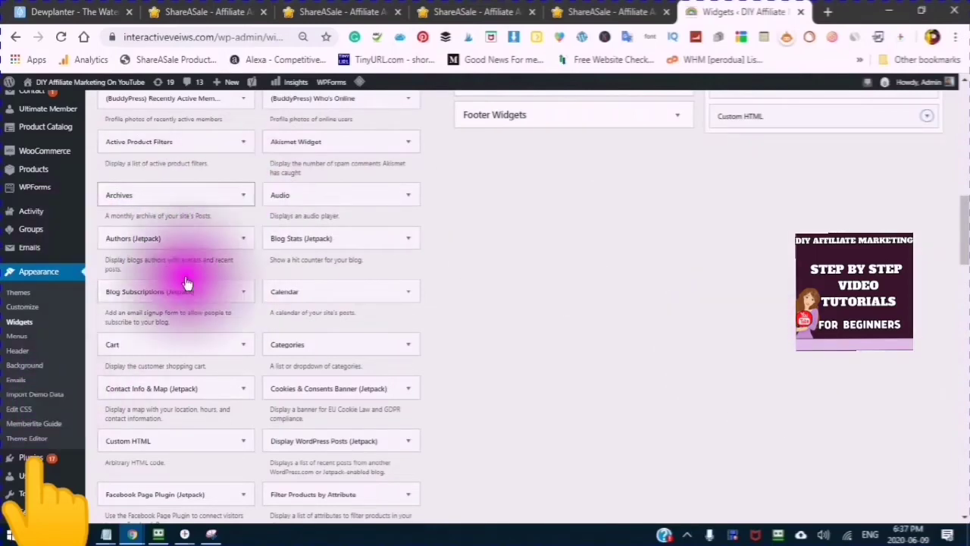
Add another Custom HTML widget from the available widgets to the Header Right area.
{"action": "scroll", "coordinate": [240, 203], "scroll_direction": "down", "scroll_amount": 2}
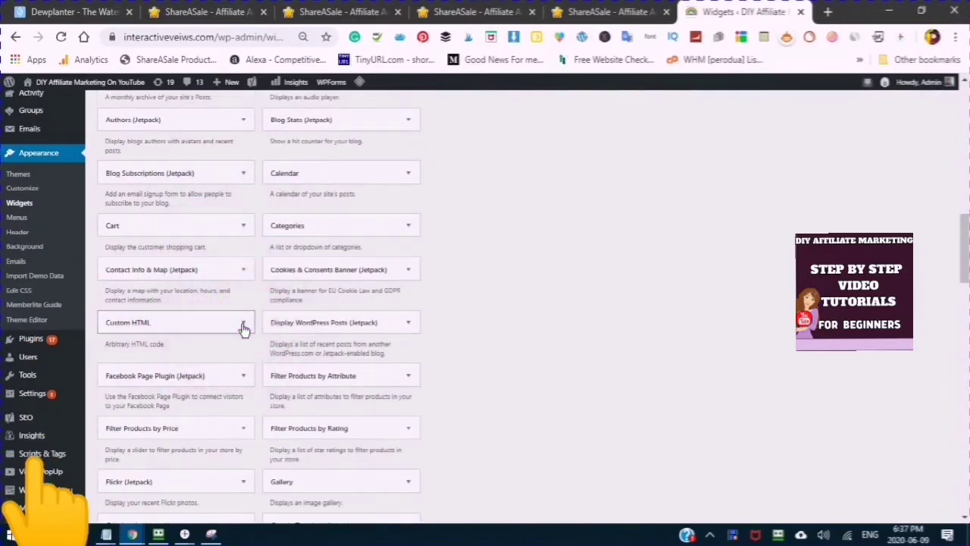
{"action": "left_click", "coordinate": [243, 326]}
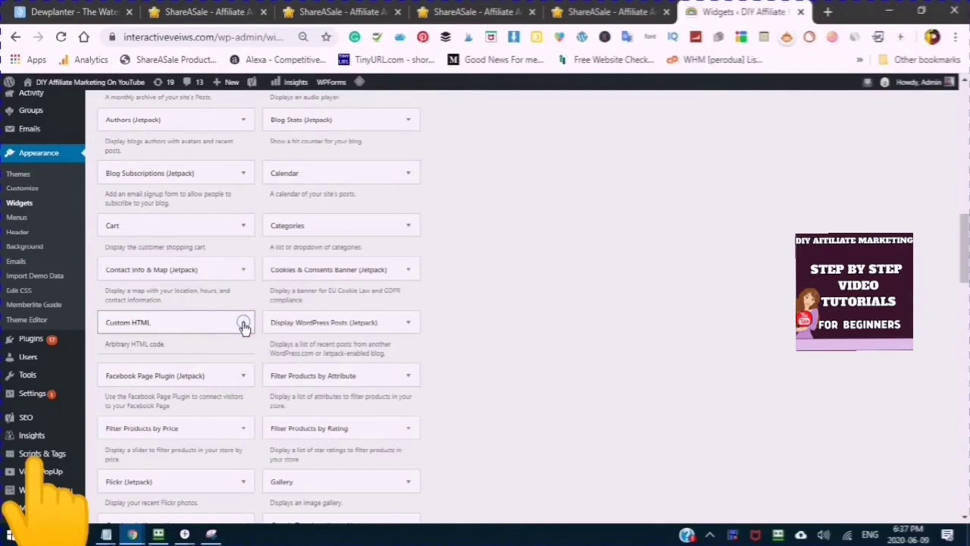
{"action": "left_click", "coordinate": [243, 326]}
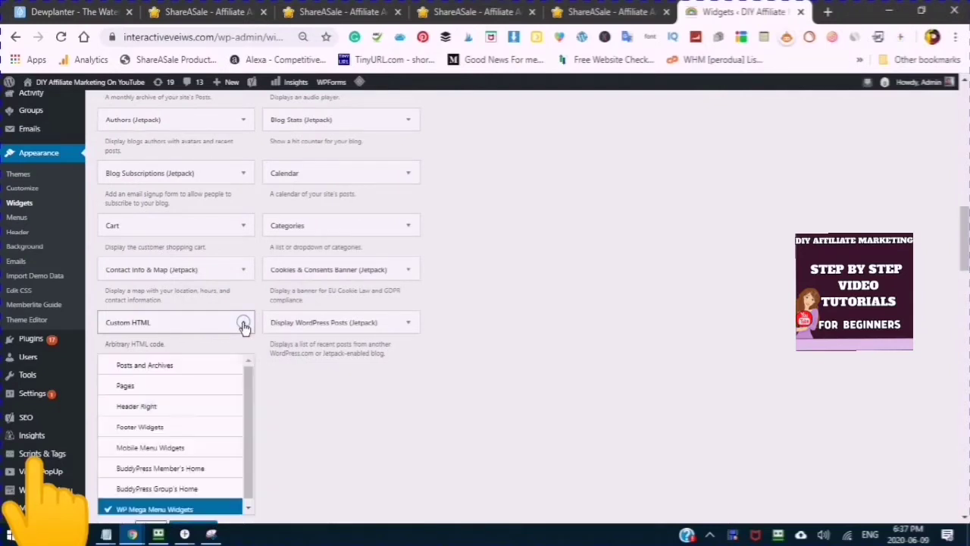
{"action": "left_click", "coordinate": [127, 409]}
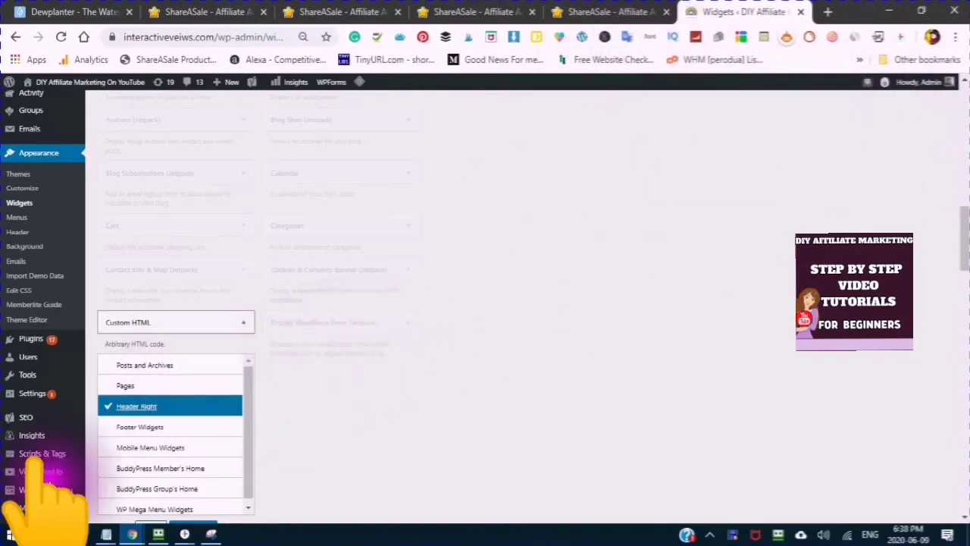
{"action": "scroll", "coordinate": [351, 388], "scroll_direction": "down", "scroll_amount": 2}
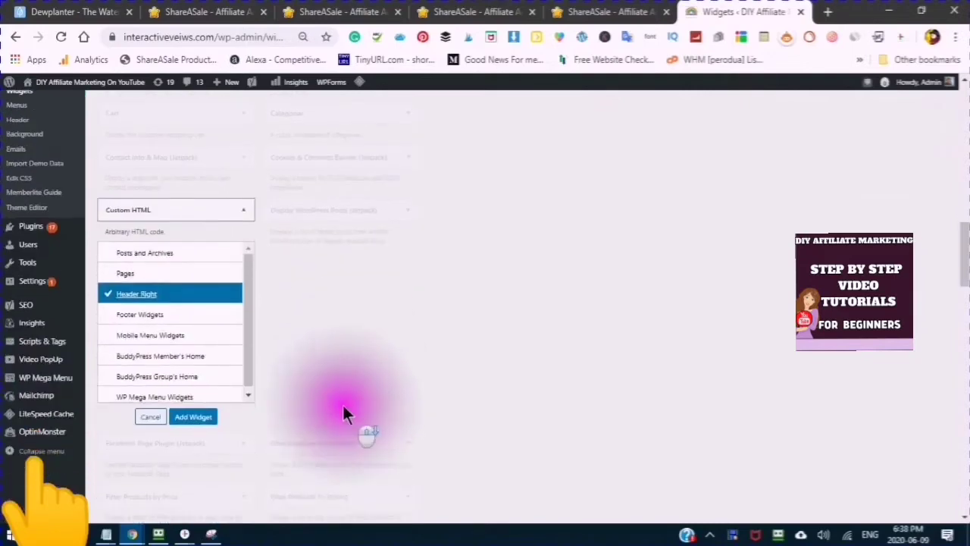
{"action": "left_click", "coordinate": [106, 286]}
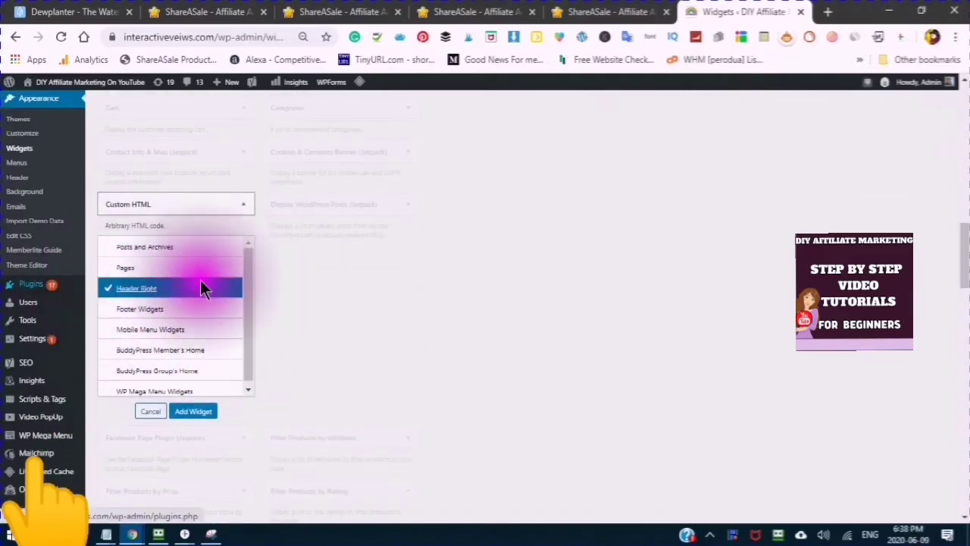
{"action": "left_click", "coordinate": [191, 411]}
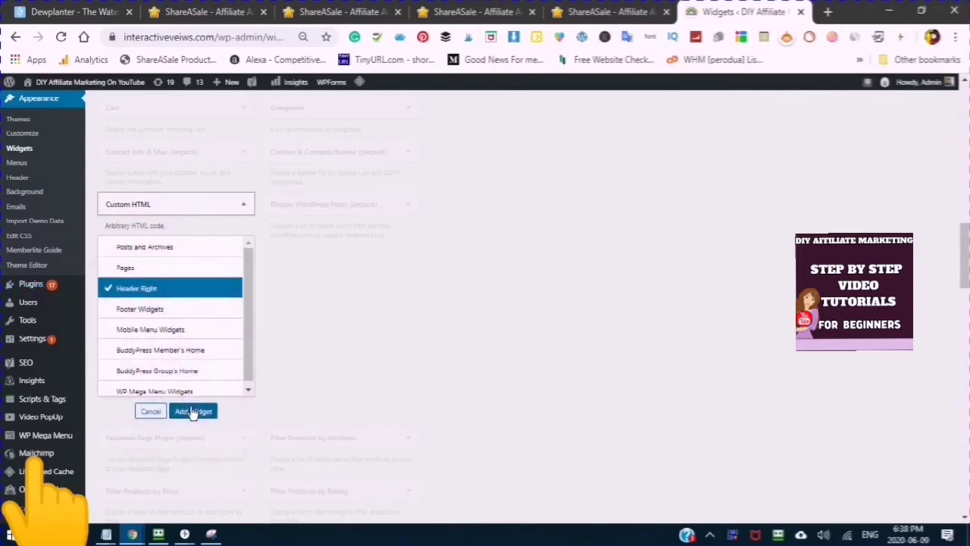
{"action": "left_click", "coordinate": [192, 413]}
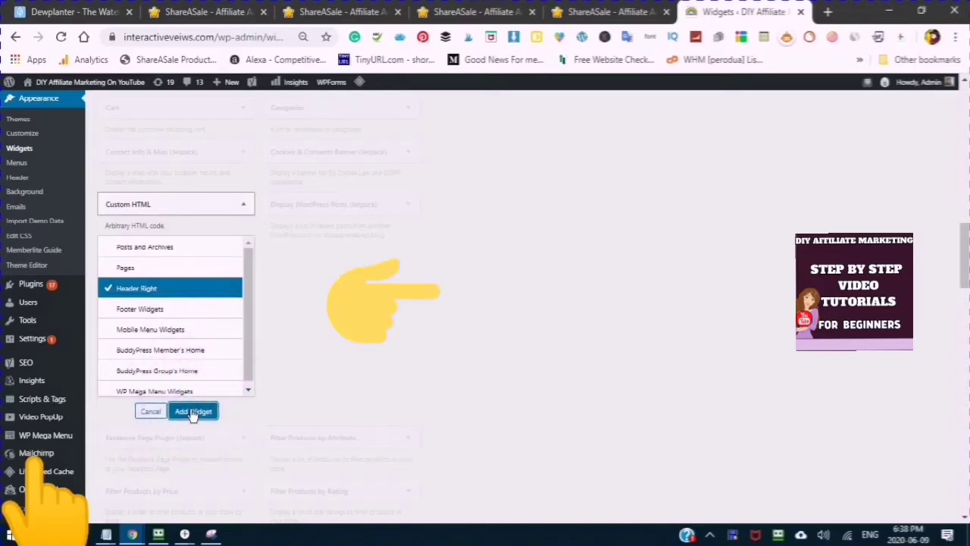
{"action": "left_click", "coordinate": [192, 413]}
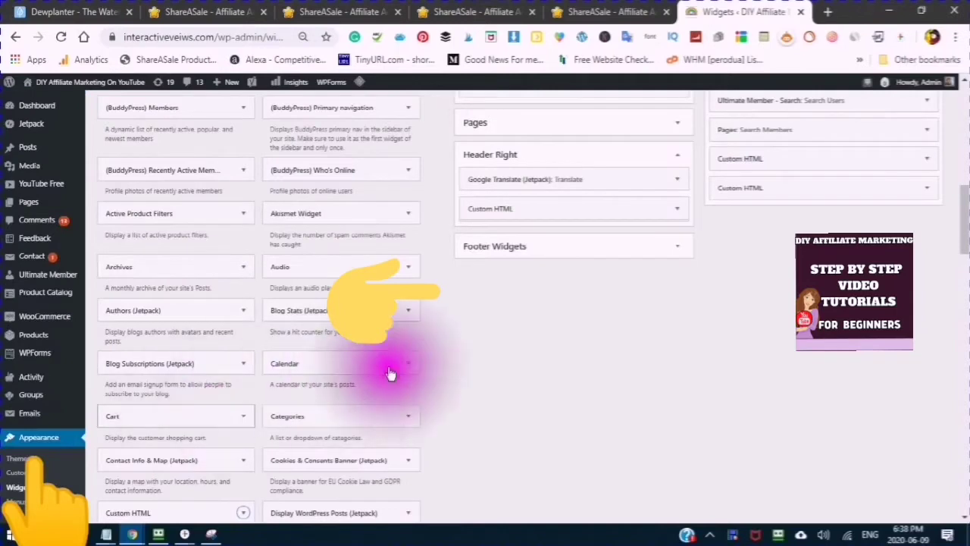
Show the title and content fields of the new Custom HTML widget in the Header Right area.
{"action": "left_click", "coordinate": [531, 430]}
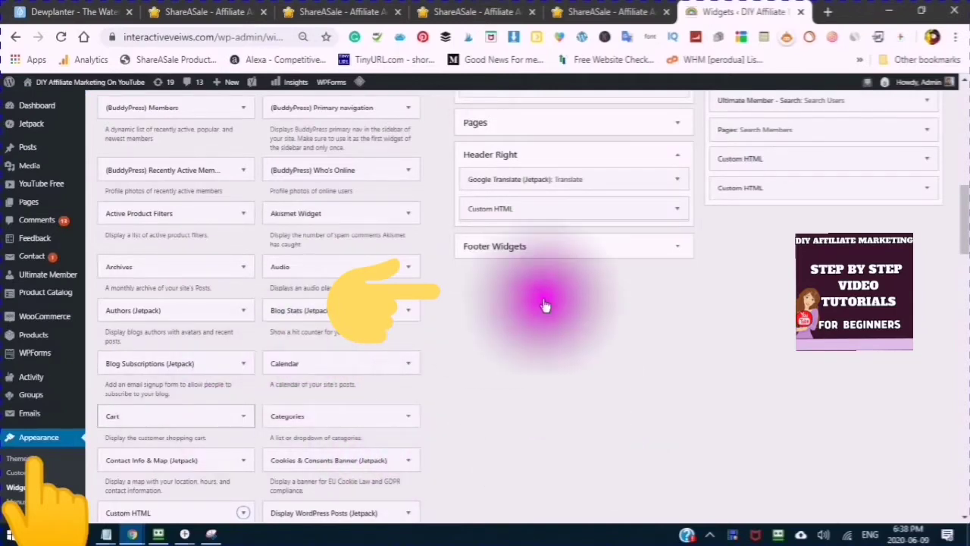
{"action": "left_click", "coordinate": [590, 258]}
{"action": "scroll", "coordinate": [596, 212], "scroll_direction": "up", "scroll_amount": 2}
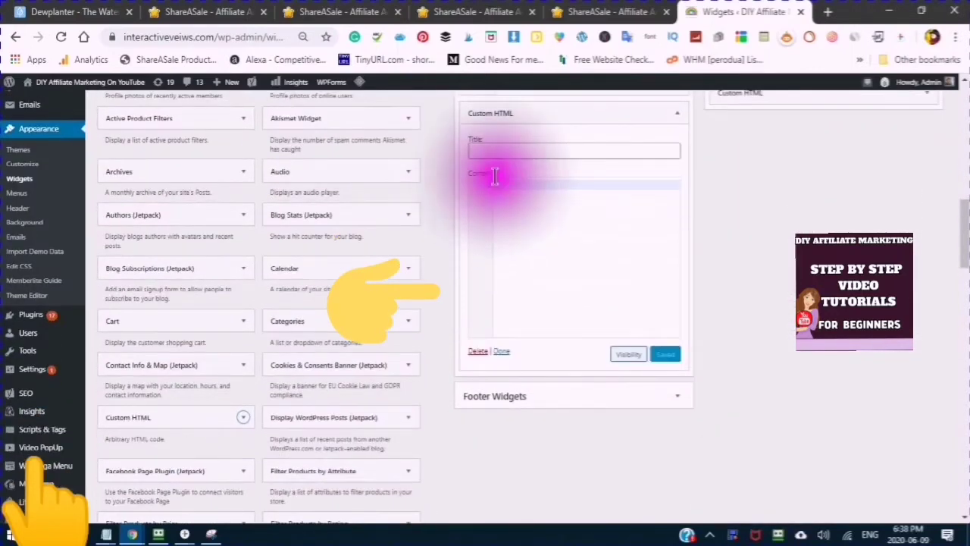
Switch to ShareASale's Dewplanter links and open the code of the 300 x 250 "Water From Air" banner.
{"action": "left_click", "coordinate": [307, 12]}
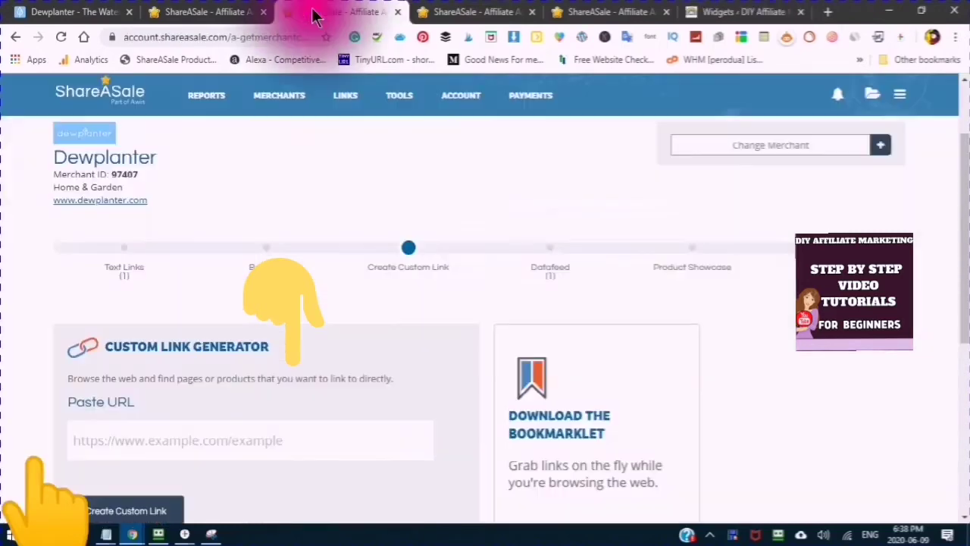
{"action": "left_click", "coordinate": [266, 250]}
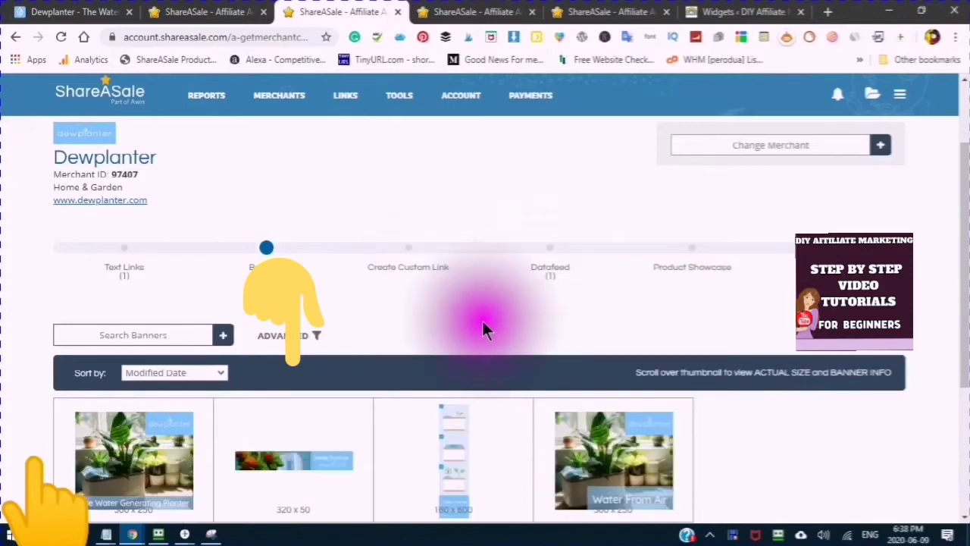
{"action": "scroll", "coordinate": [477, 328], "scroll_direction": "down", "scroll_amount": 3}
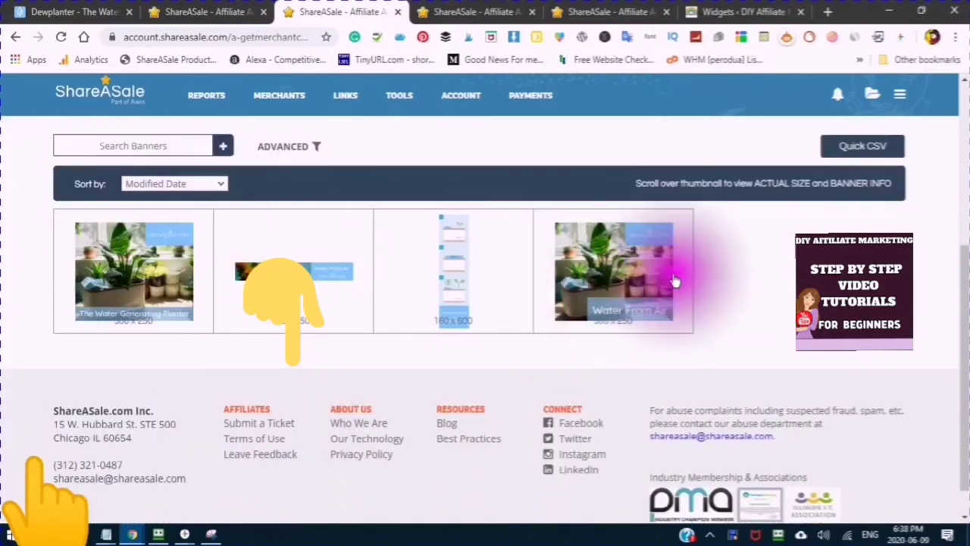
{"action": "mouse_move", "coordinate": [645, 278]}
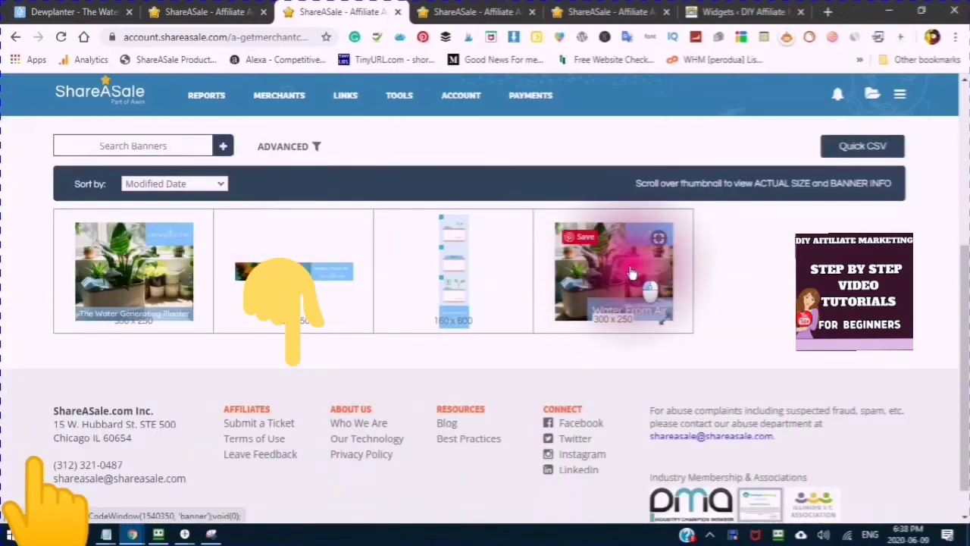
{"action": "left_click", "coordinate": [631, 274]}
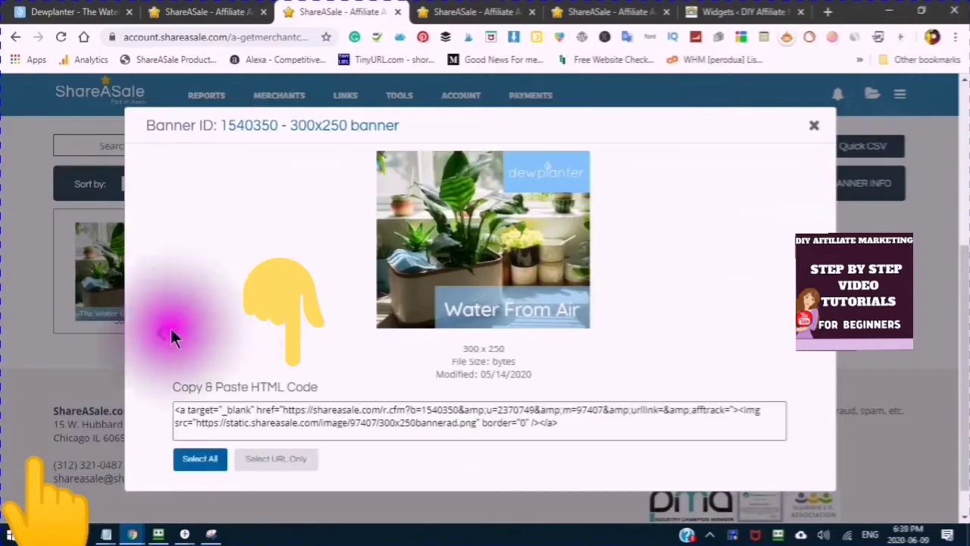
Copy the full HTML code of the "Water From Air" banner.
{"action": "left_click", "coordinate": [202, 458]}
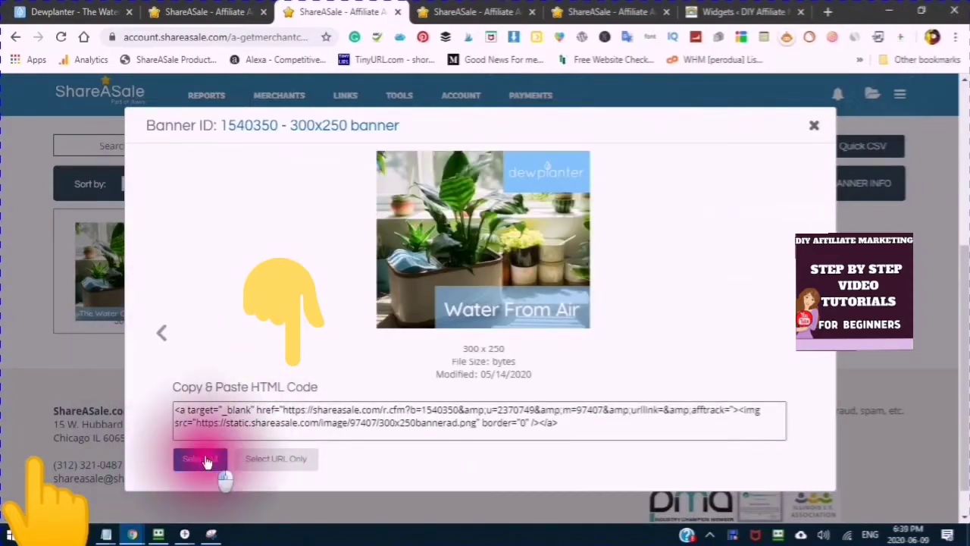
{"action": "left_click", "coordinate": [204, 461]}
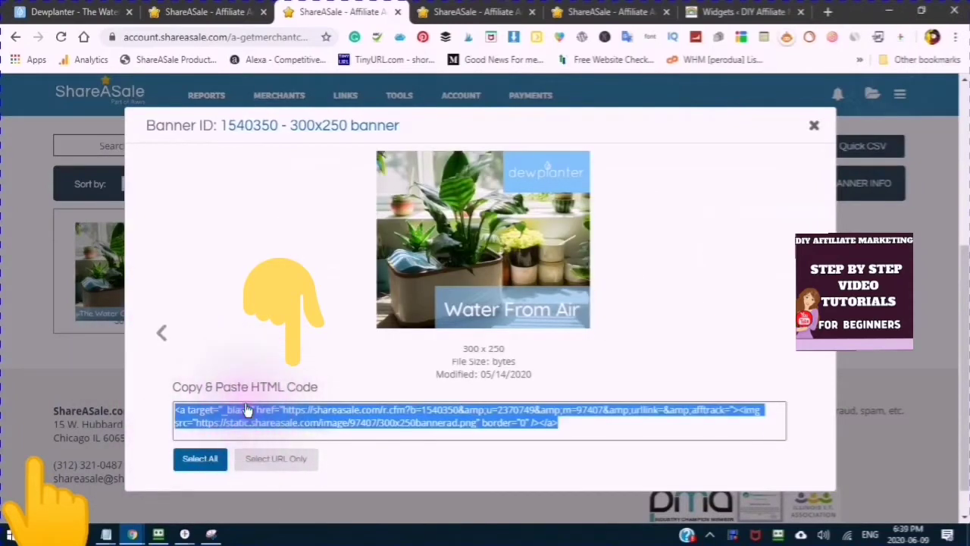
{"action": "right_click", "coordinate": [248, 409]}
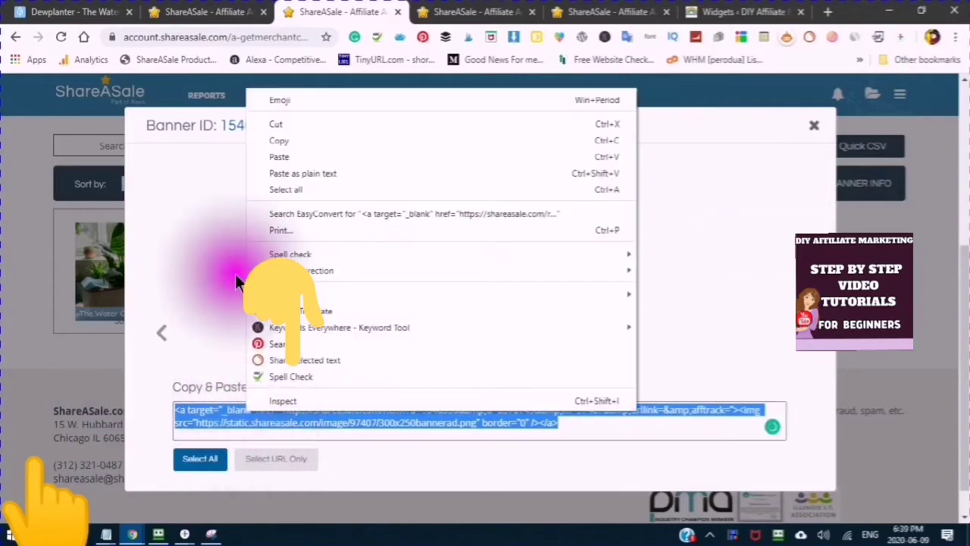
{"action": "left_click", "coordinate": [273, 139]}
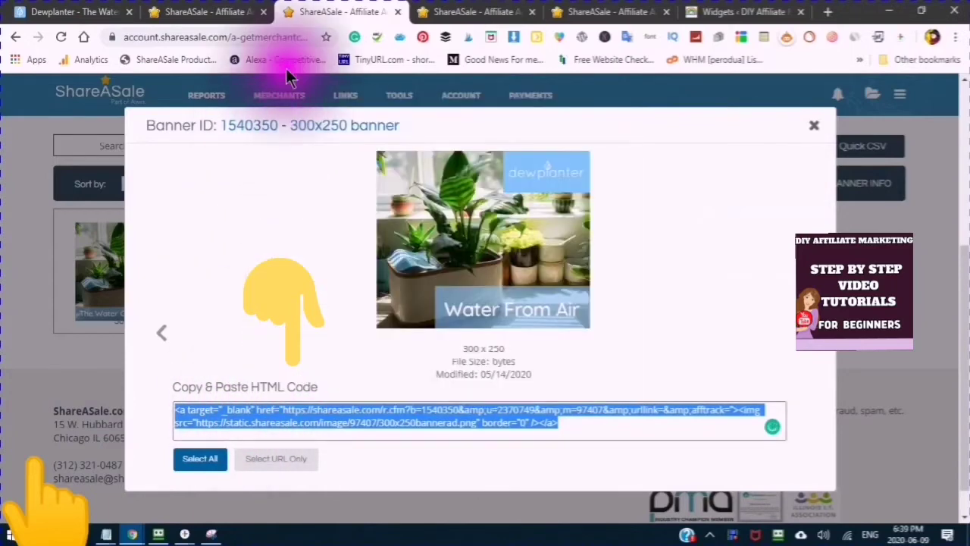
Paste the banner code into the Header Right area's Custom HTML widget in WordPress, leave the title empty and save the widget.
{"action": "left_click", "coordinate": [702, 16]}
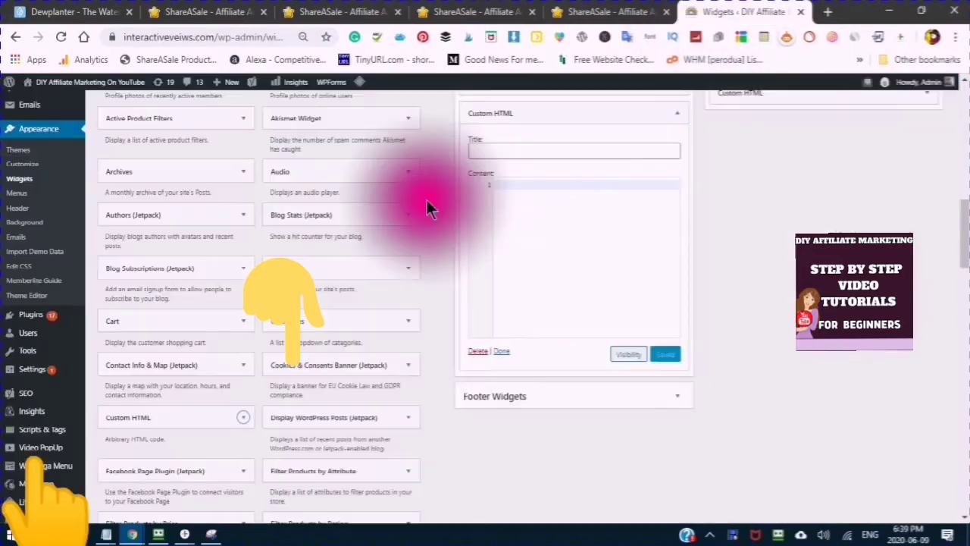
{"action": "right_click", "coordinate": [502, 186]}
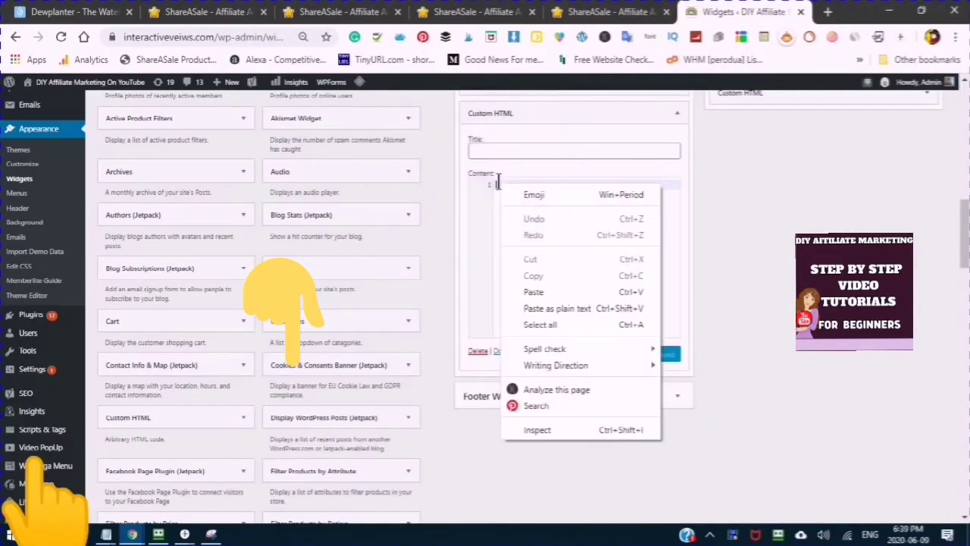
{"action": "left_click", "coordinate": [535, 291]}
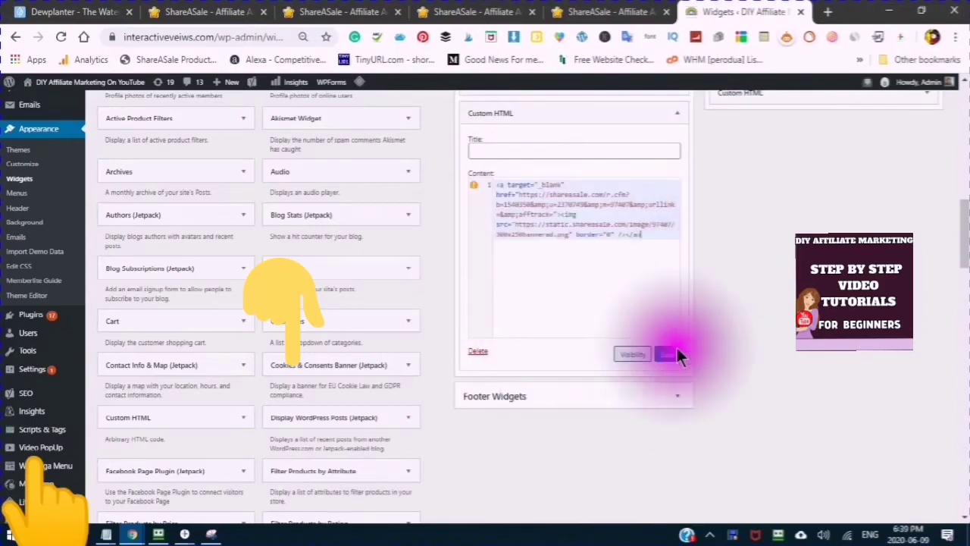
{"action": "left_click", "coordinate": [471, 145]}
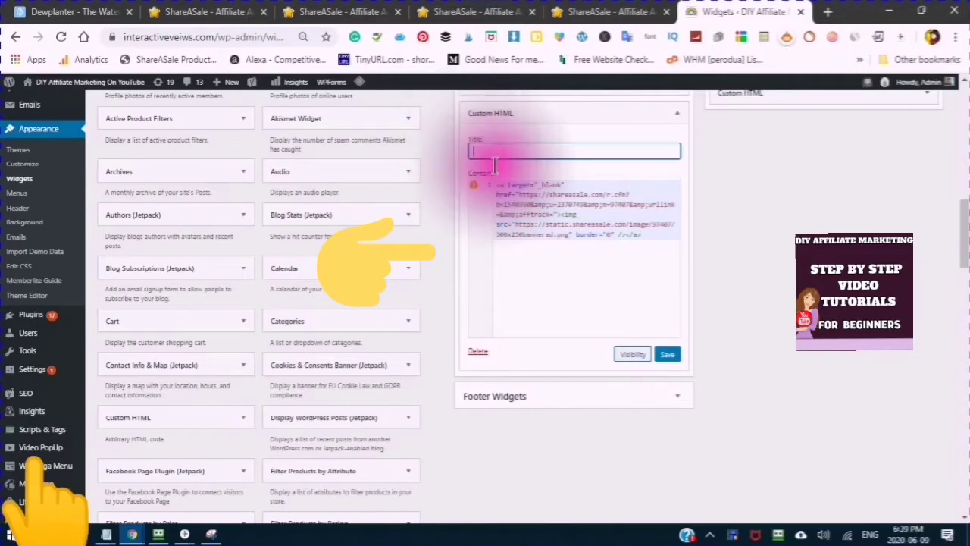
{"action": "left_click", "coordinate": [670, 354]}
{"action": "left_click", "coordinate": [671, 354]}
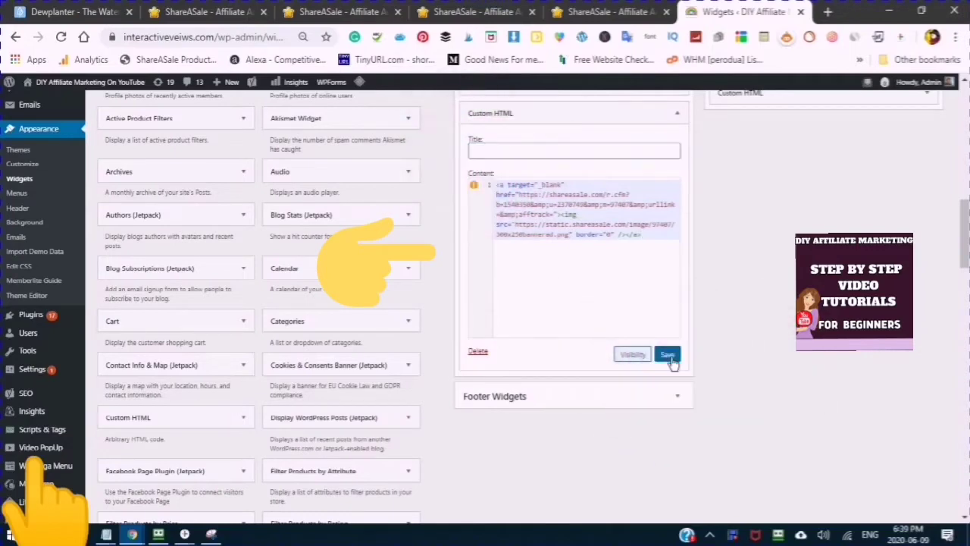
Switch to ShareASale's HalloweenCostumes.com links and open the Custom Link Generator.
{"action": "left_click", "coordinate": [429, 17]}
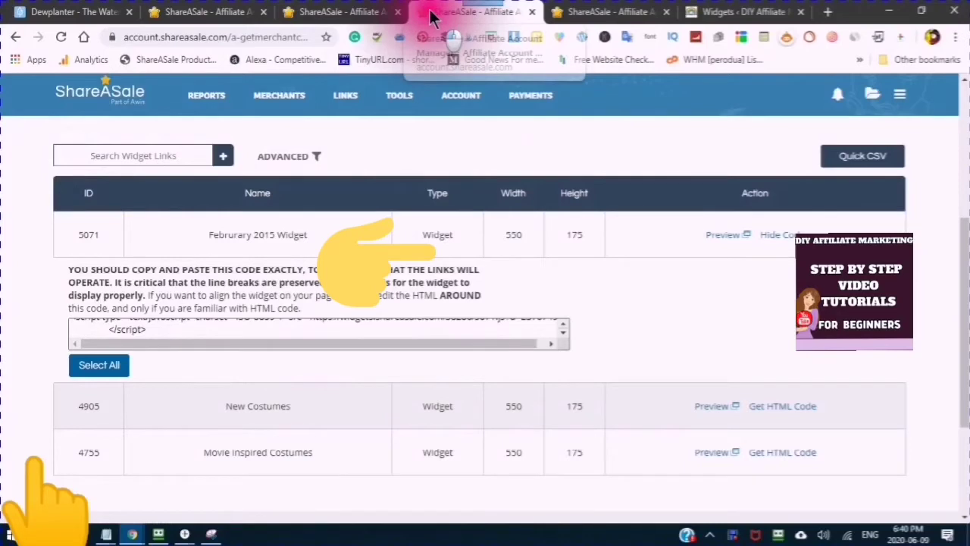
{"action": "scroll", "coordinate": [296, 281], "scroll_direction": "up", "scroll_amount": 1}
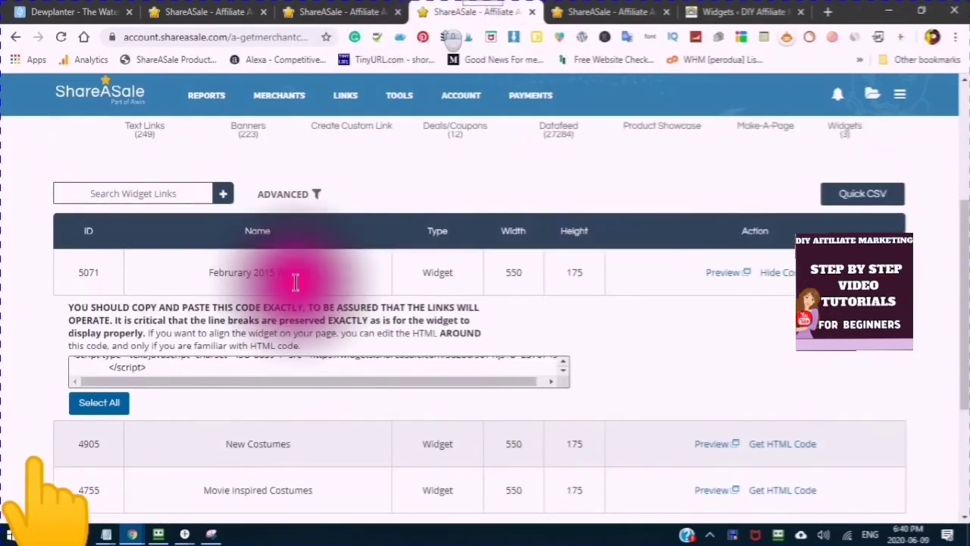
{"action": "scroll", "coordinate": [296, 280], "scroll_direction": "up", "scroll_amount": 3}
{"action": "left_click", "coordinate": [350, 212]}
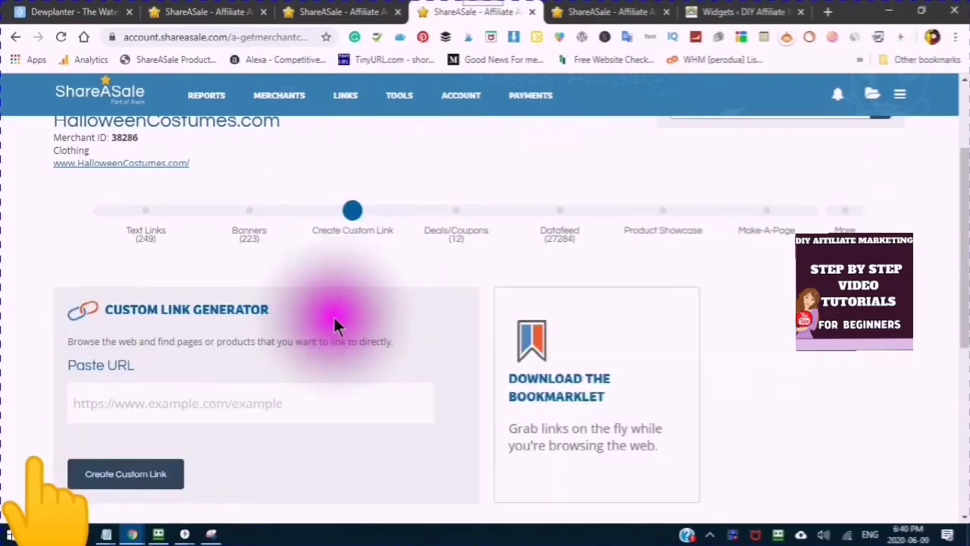
{"action": "scroll", "coordinate": [318, 341], "scroll_direction": "down", "scroll_amount": 1}
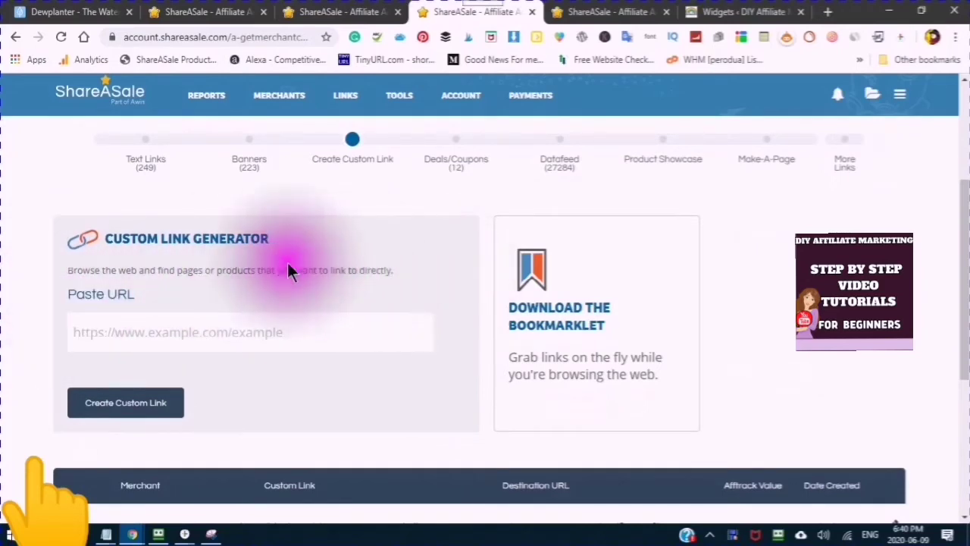
{"action": "scroll", "coordinate": [227, 274], "scroll_direction": "up", "scroll_amount": 1}
{"action": "scroll", "coordinate": [225, 265], "scroll_direction": "up", "scroll_amount": 1}
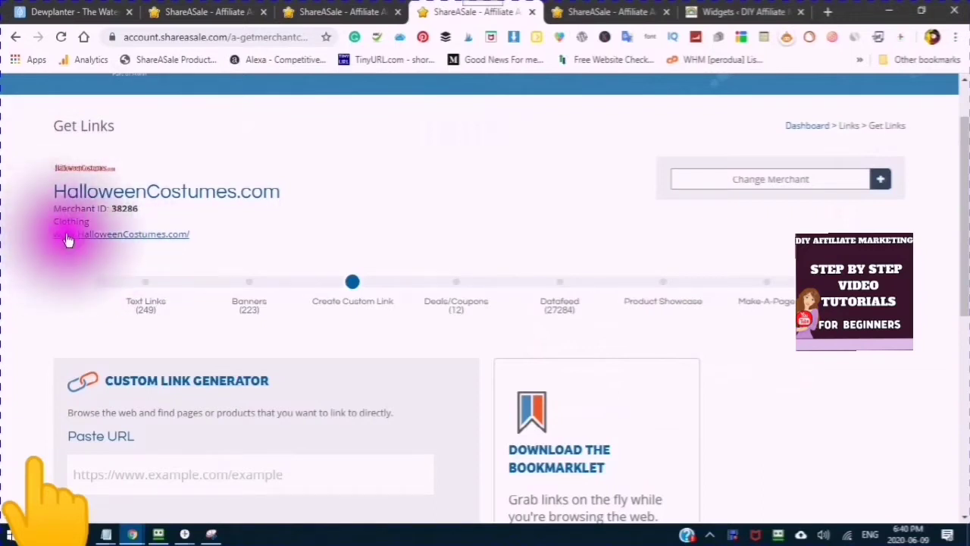
Open the HalloweenCostumes.com merchant site and search it for "star wars".
{"action": "left_click", "coordinate": [106, 238]}
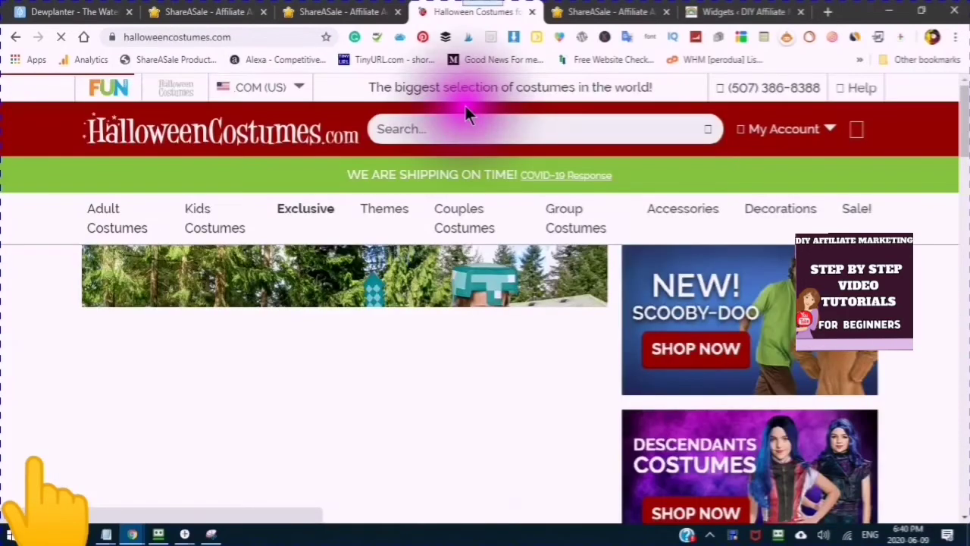
{"action": "left_click", "coordinate": [430, 129]}
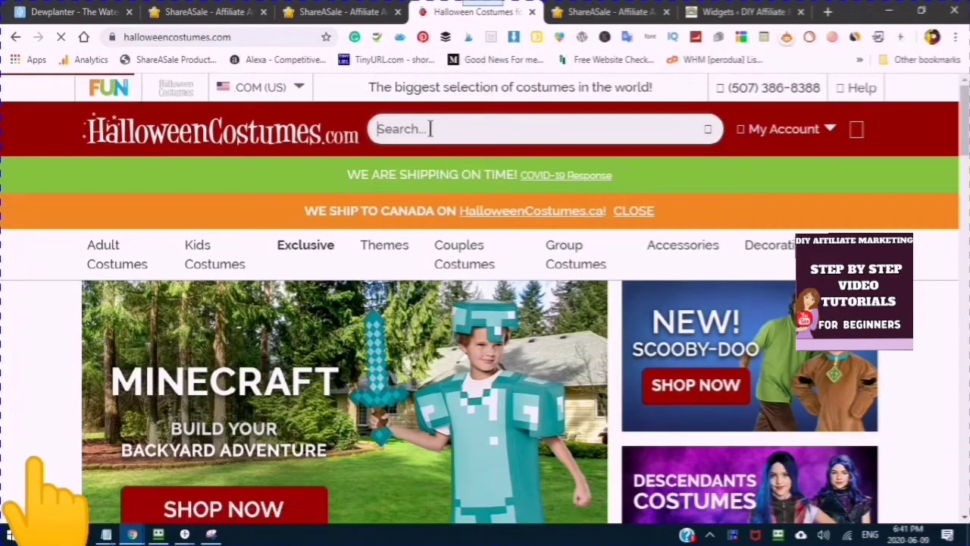
{"action": "left_click", "coordinate": [389, 130]}
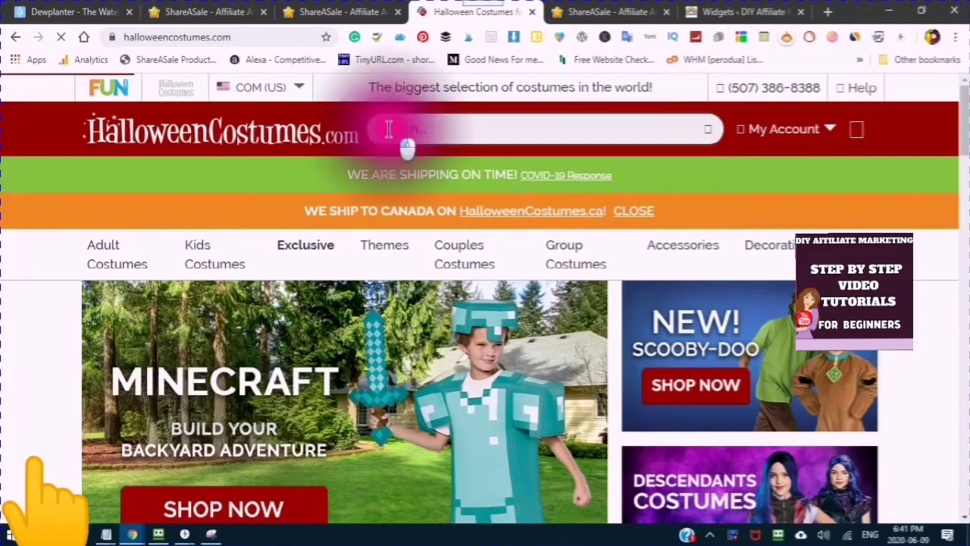
{"action": "type", "text": "sts"}
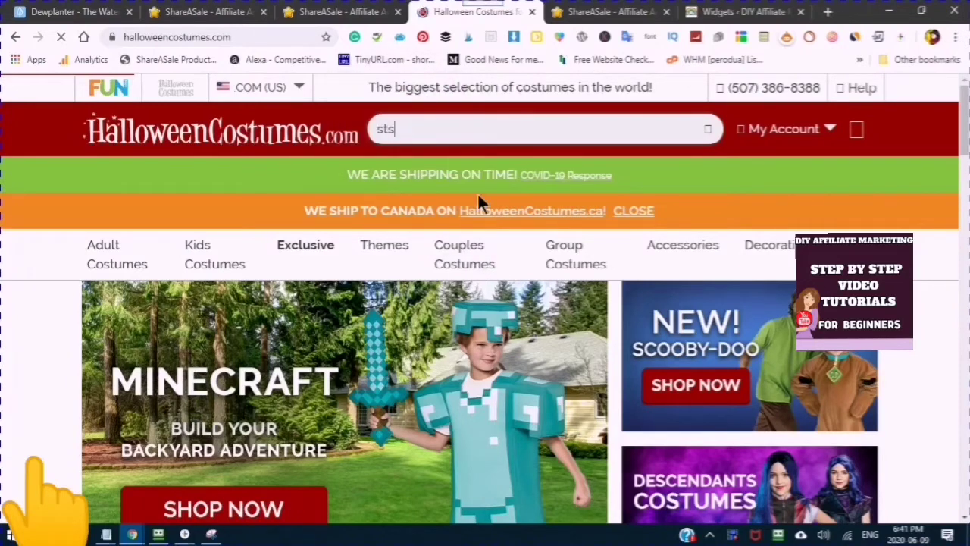
{"action": "key", "text": "BackSpace"}
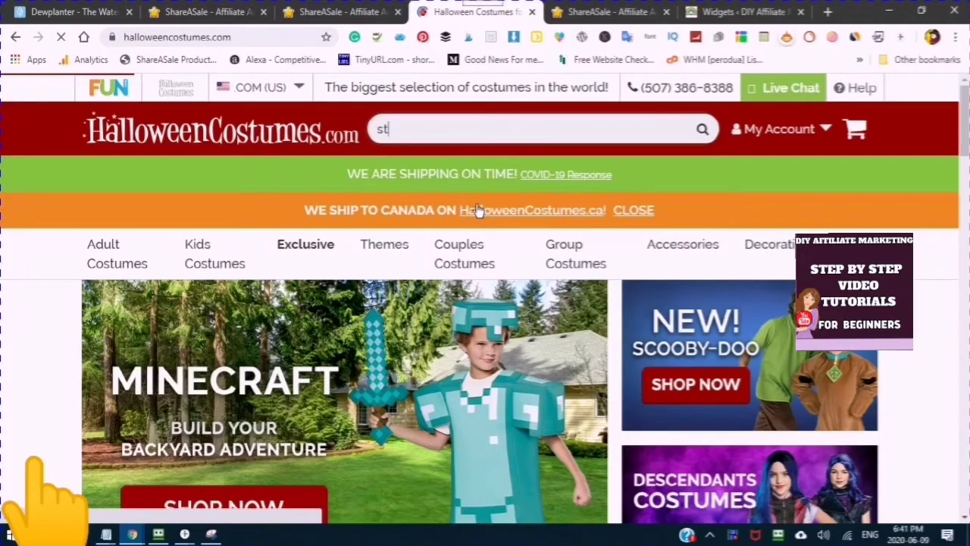
{"action": "type", "text": "ar"}
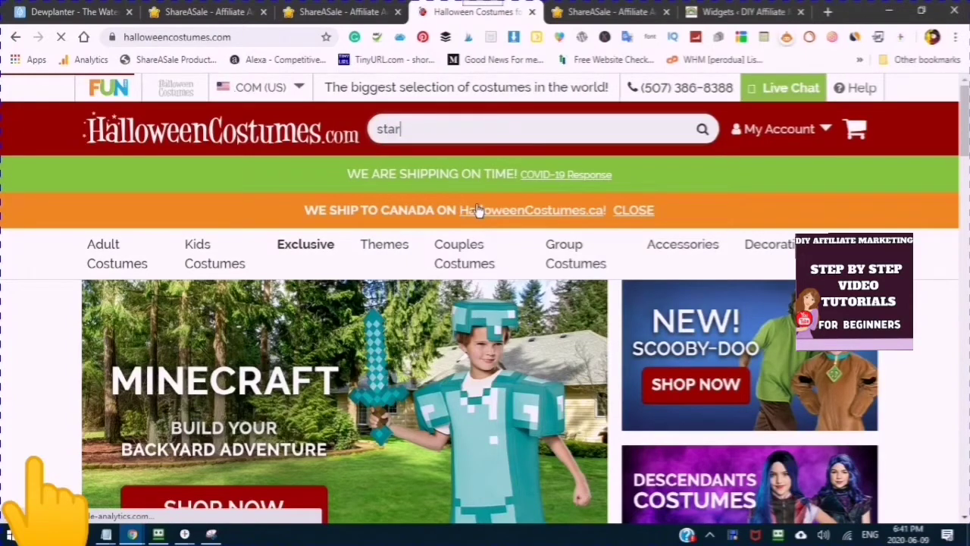
{"action": "type", "text": " wars"}
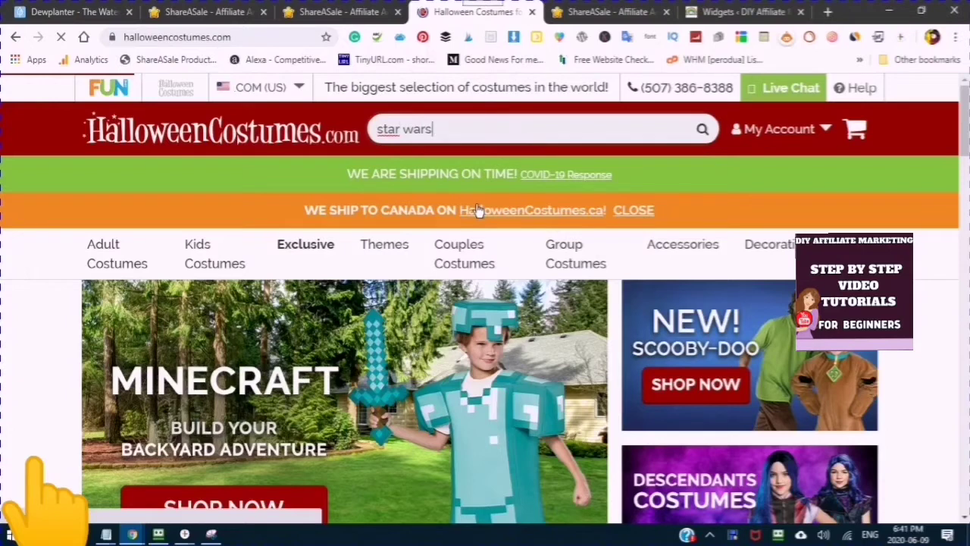
{"action": "left_click", "coordinate": [699, 134]}
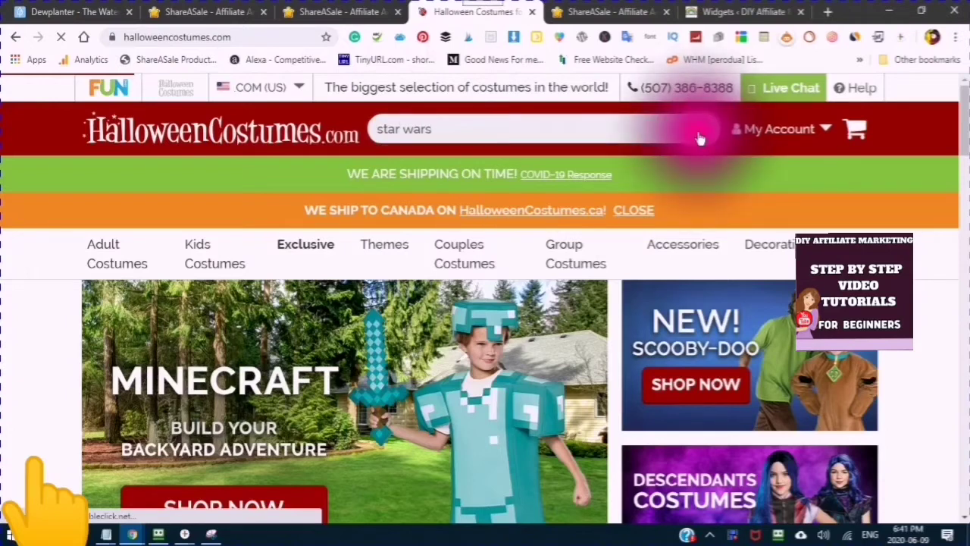
{"action": "left_click", "coordinate": [700, 136]}
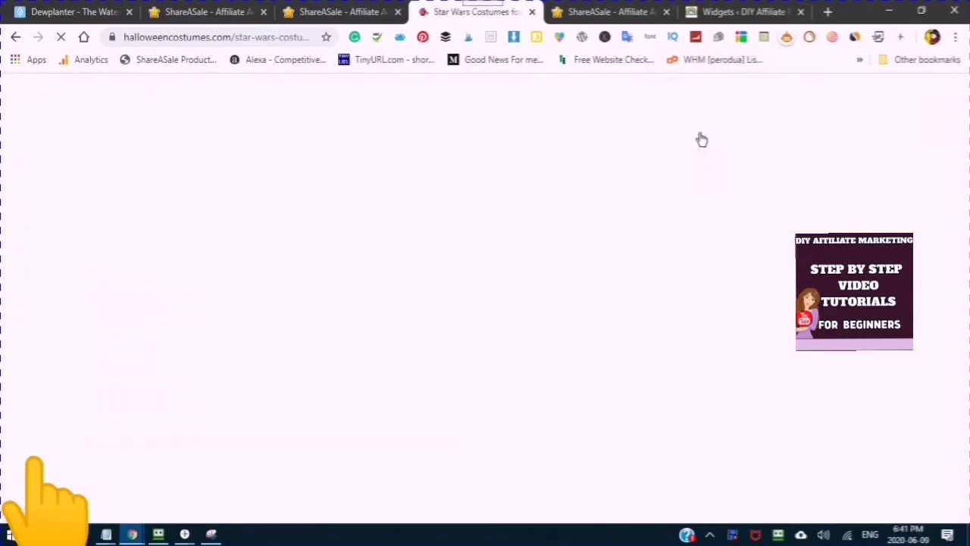
Copy the web address of the Star Wars Costumes results page.
{"action": "left_click", "coordinate": [371, 44]}
{"action": "right_click", "coordinate": [213, 43]}
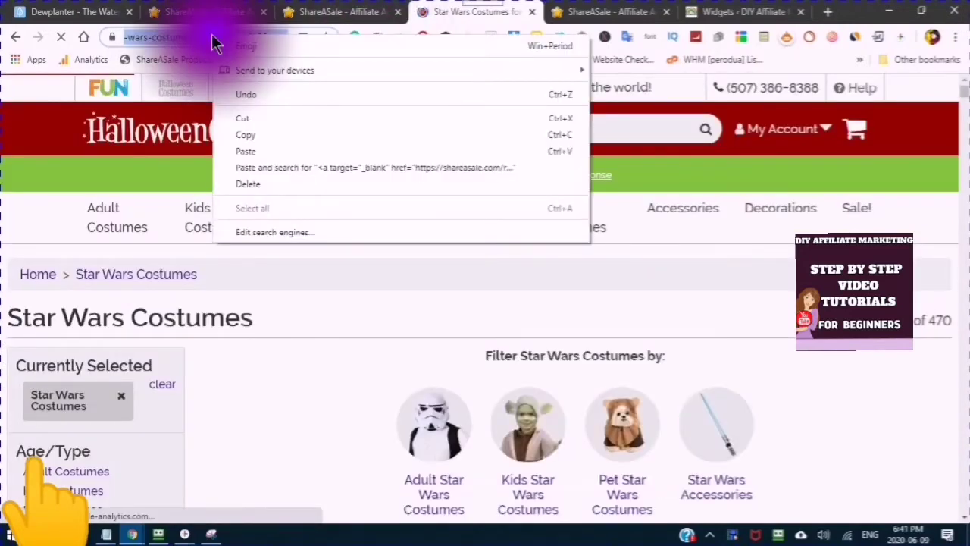
{"action": "left_click", "coordinate": [185, 17]}
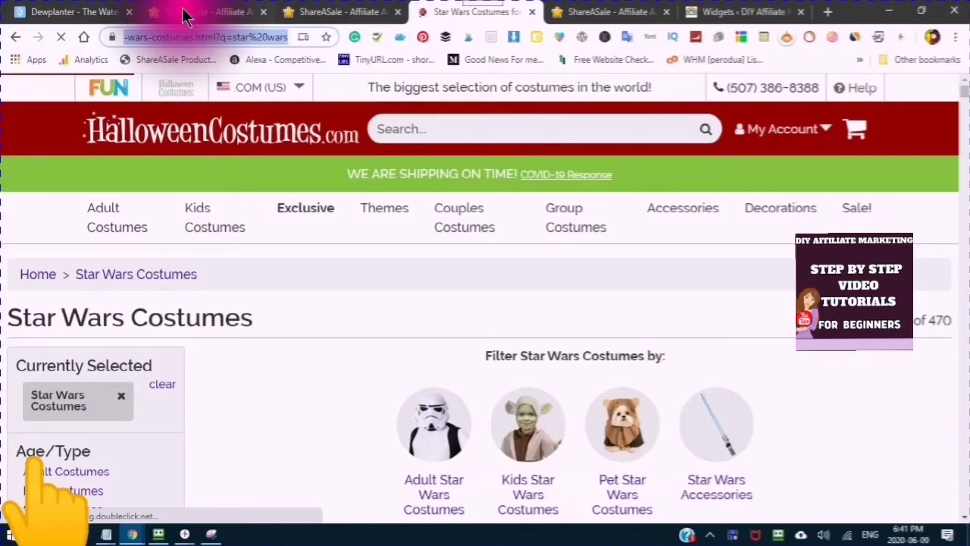
{"action": "left_click", "coordinate": [390, 11]}
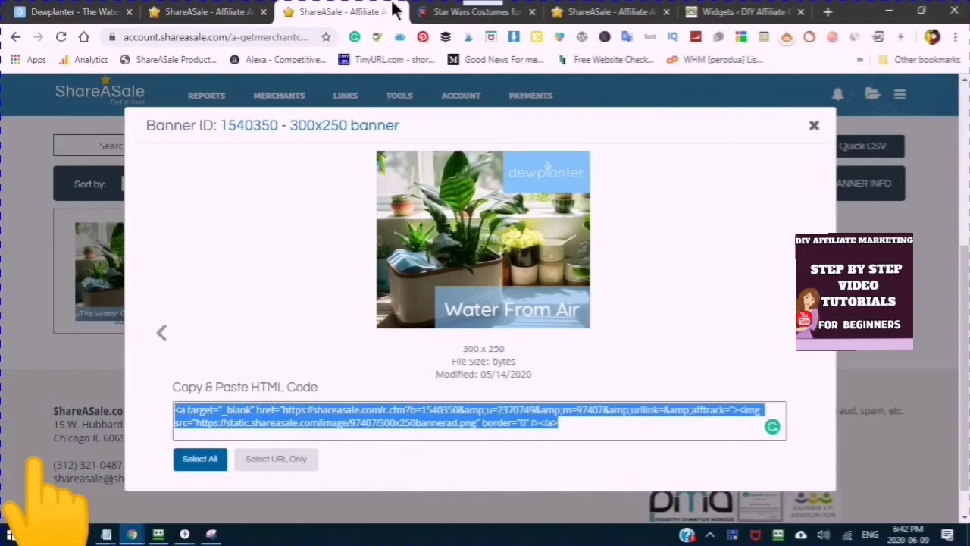
{"action": "left_click", "coordinate": [584, 11]}
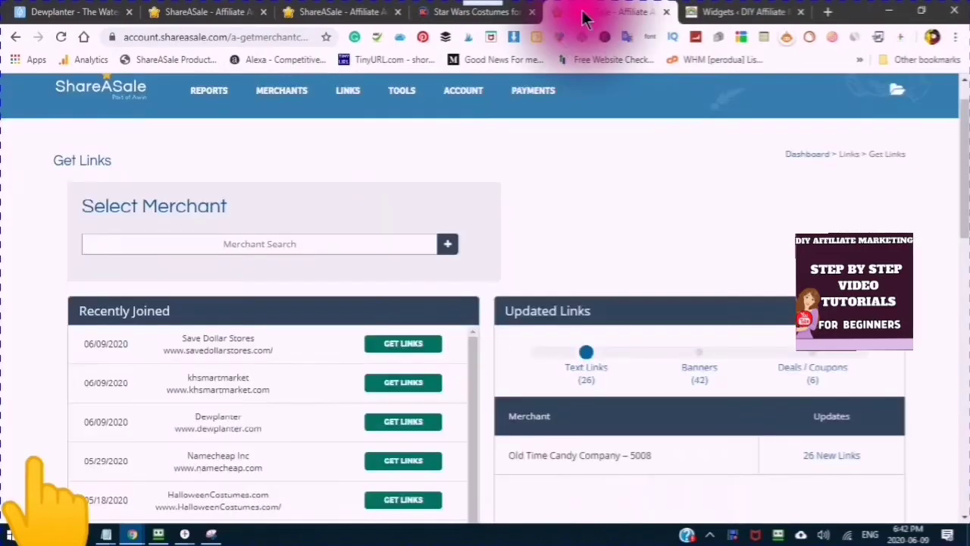
{"action": "left_click", "coordinate": [485, 11]}
Go back from the merchant site to ShareASale's HalloweenCostumes.com links and open the Custom Link Generator.
{"action": "left_click", "coordinate": [15, 37]}
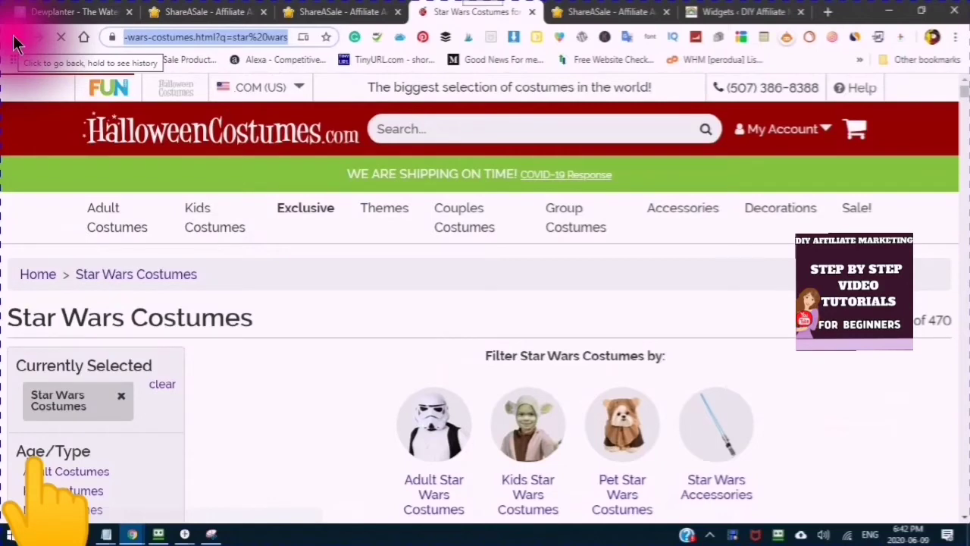
{"action": "left_click", "coordinate": [14, 38]}
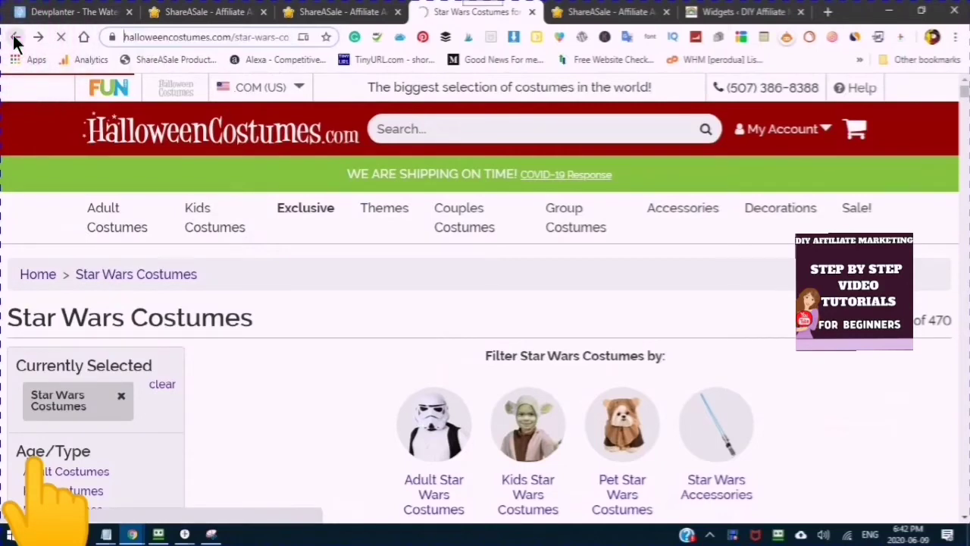
{"action": "left_click", "coordinate": [14, 40]}
{"action": "left_click", "coordinate": [14, 38]}
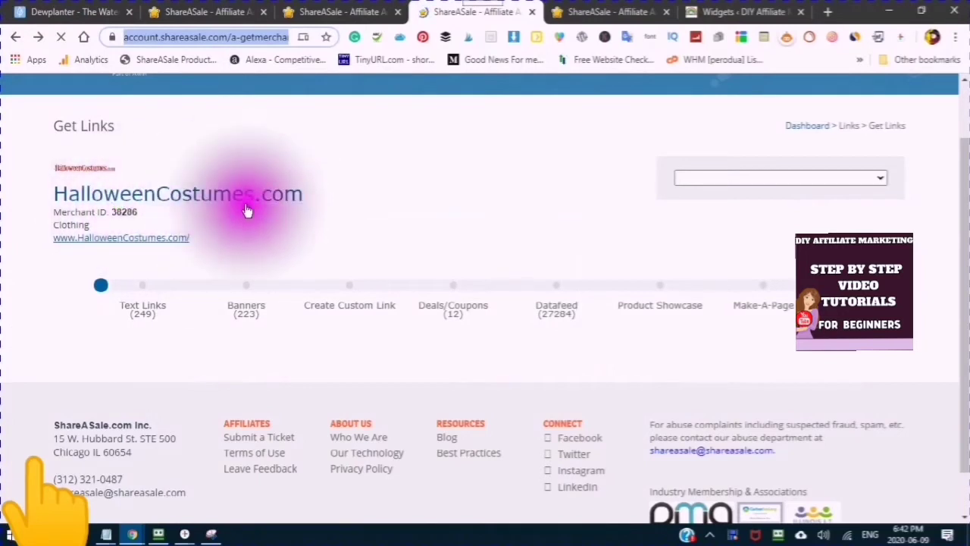
{"action": "left_click", "coordinate": [352, 282]}
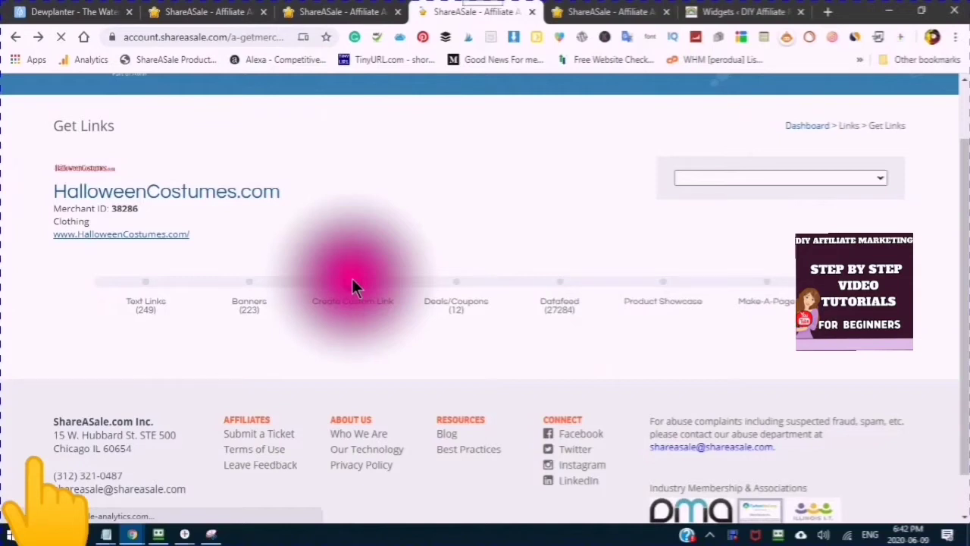
{"action": "left_click", "coordinate": [351, 278]}
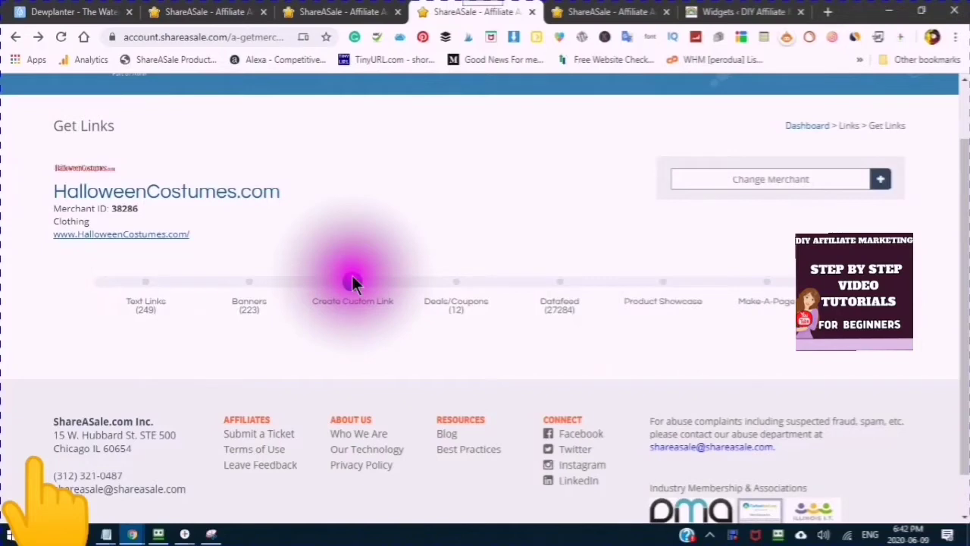
{"action": "left_click", "coordinate": [351, 281]}
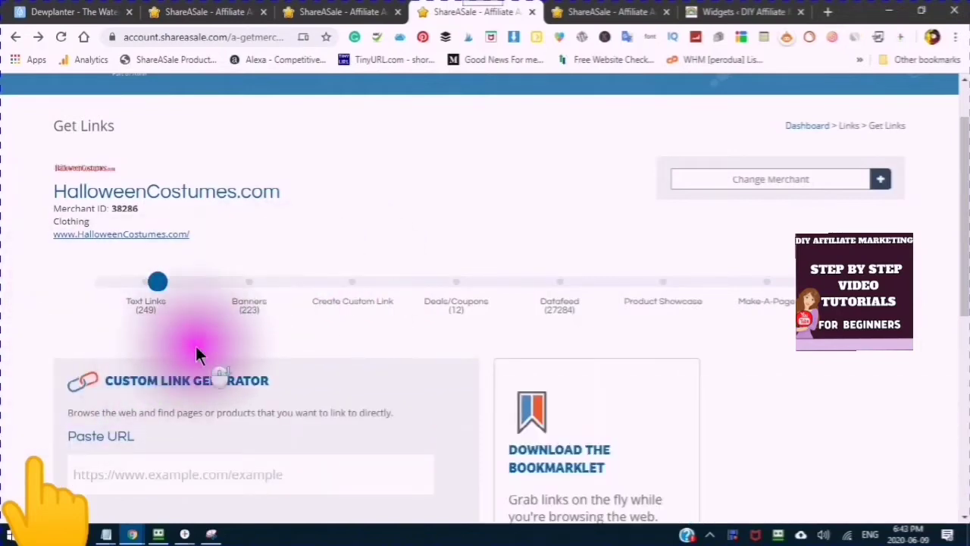
Try to paste the copied page address into the Custom Link Generator's URL field.
{"action": "scroll", "coordinate": [195, 364], "scroll_direction": "down", "scroll_amount": 3}
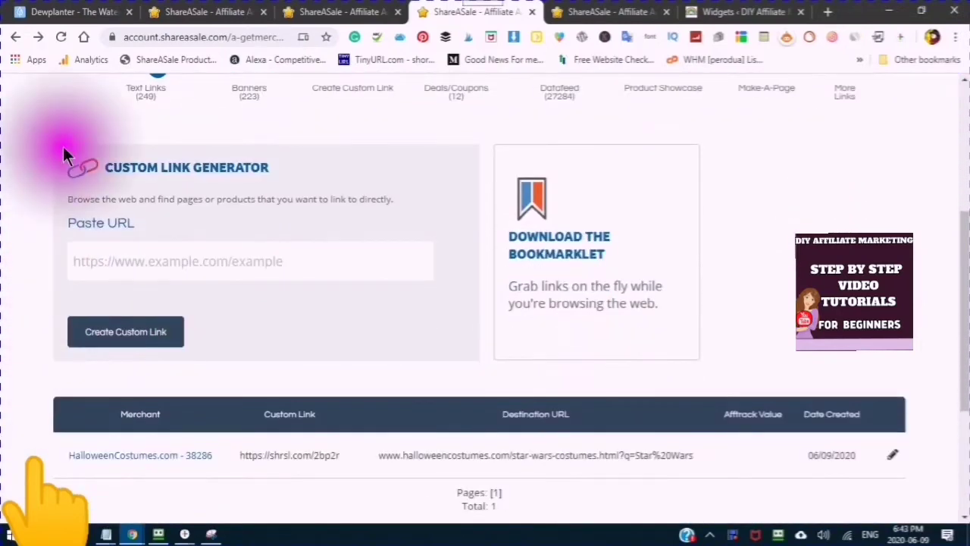
{"action": "left_click", "coordinate": [75, 262]}
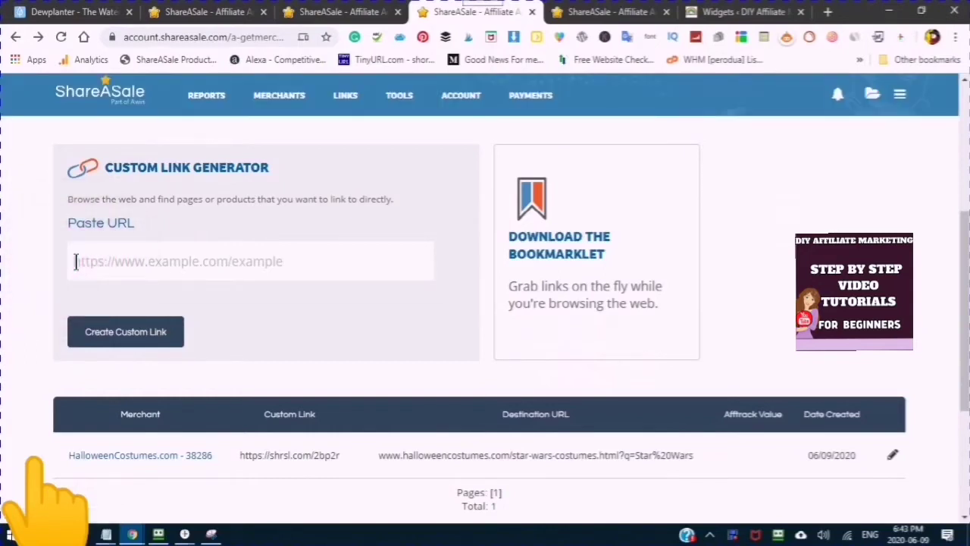
{"action": "left_click", "coordinate": [74, 260]}
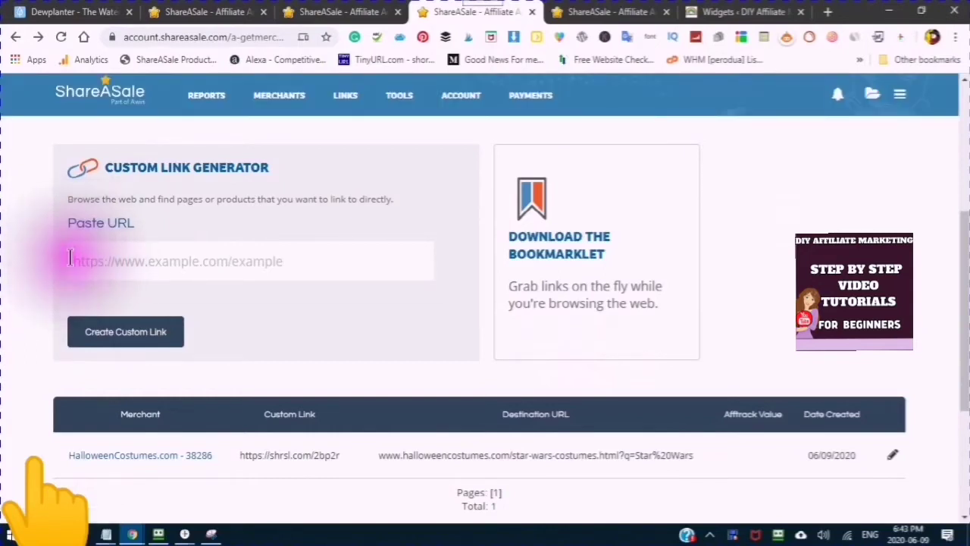
{"action": "right_click", "coordinate": [69, 259]}
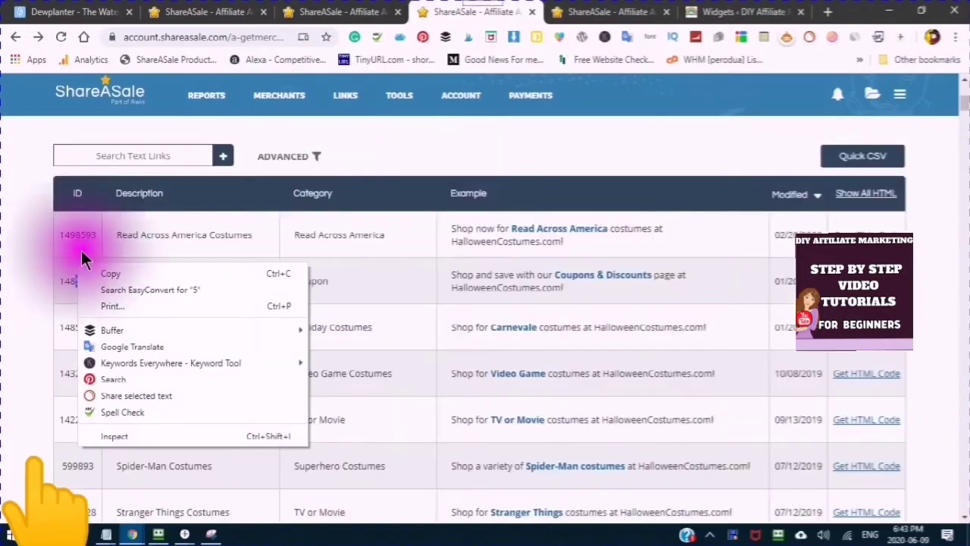
{"action": "left_click", "coordinate": [217, 196]}
Reopen the Custom Link Generator and create a custom link from the copied URL halloweencostumes.com/star-wars-costumes.html?q=star%20wars.
{"action": "scroll", "coordinate": [217, 195], "scroll_direction": "up", "scroll_amount": 3}
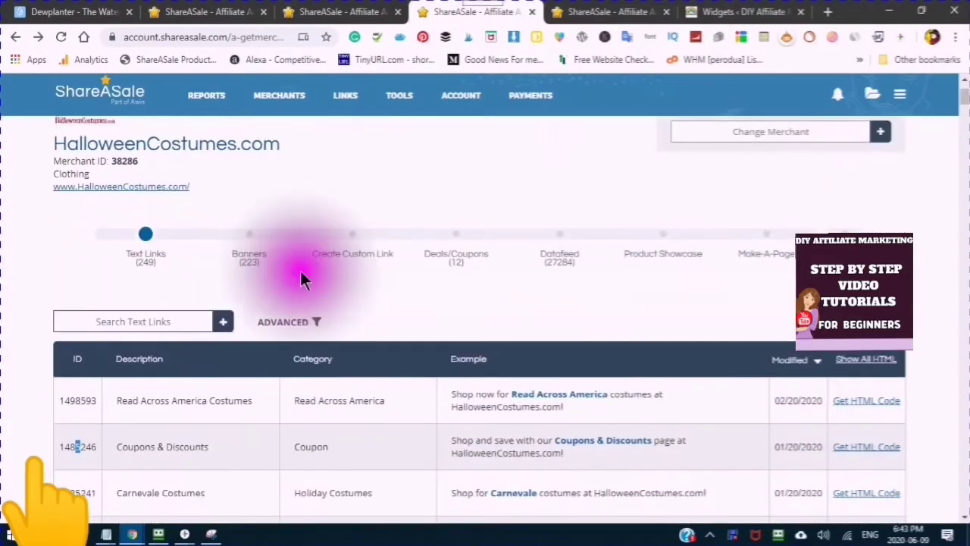
{"action": "left_click", "coordinate": [342, 235]}
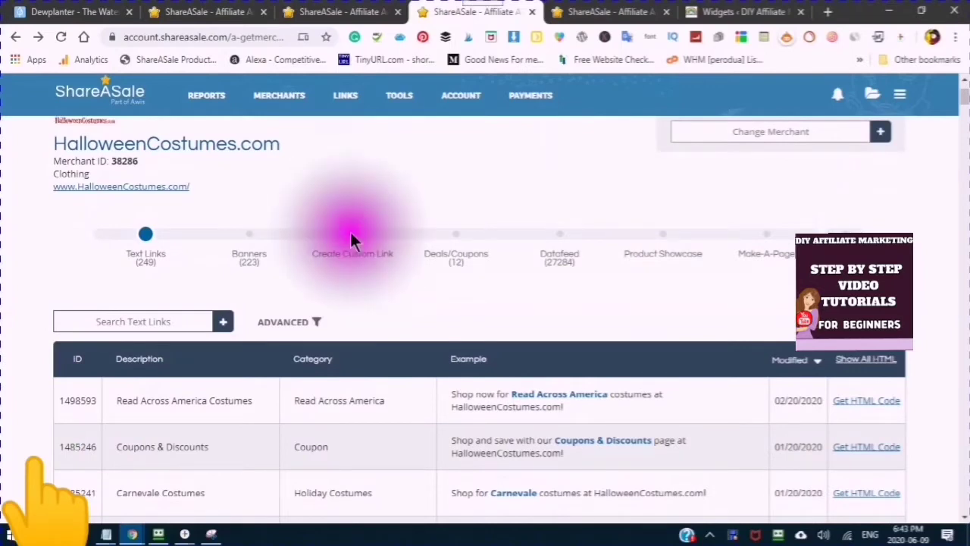
{"action": "left_click", "coordinate": [350, 239]}
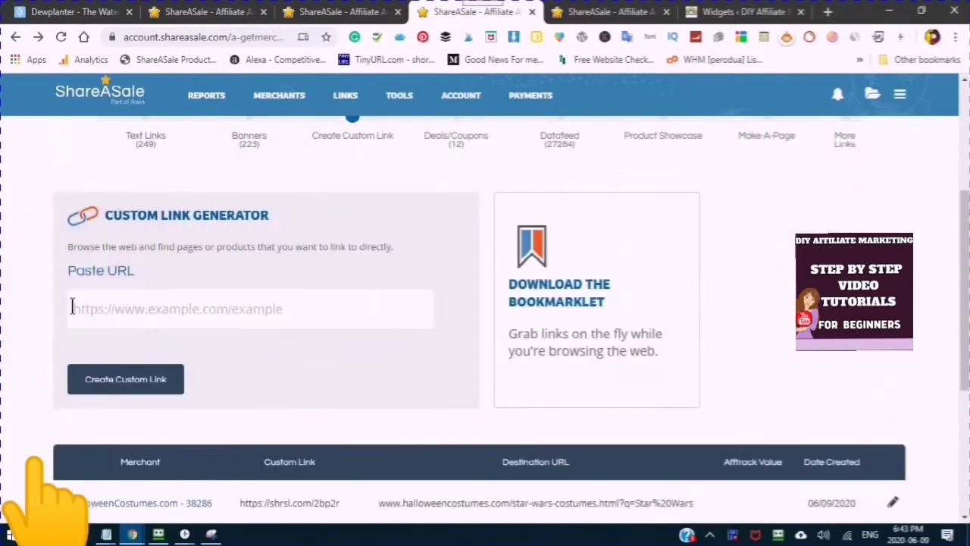
{"action": "left_click", "coordinate": [72, 305]}
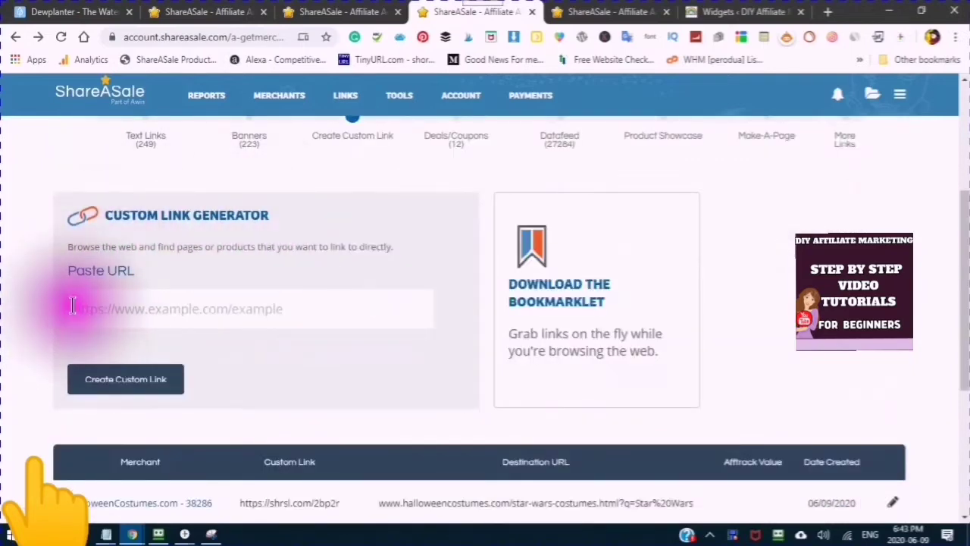
{"action": "right_click", "coordinate": [77, 306]}
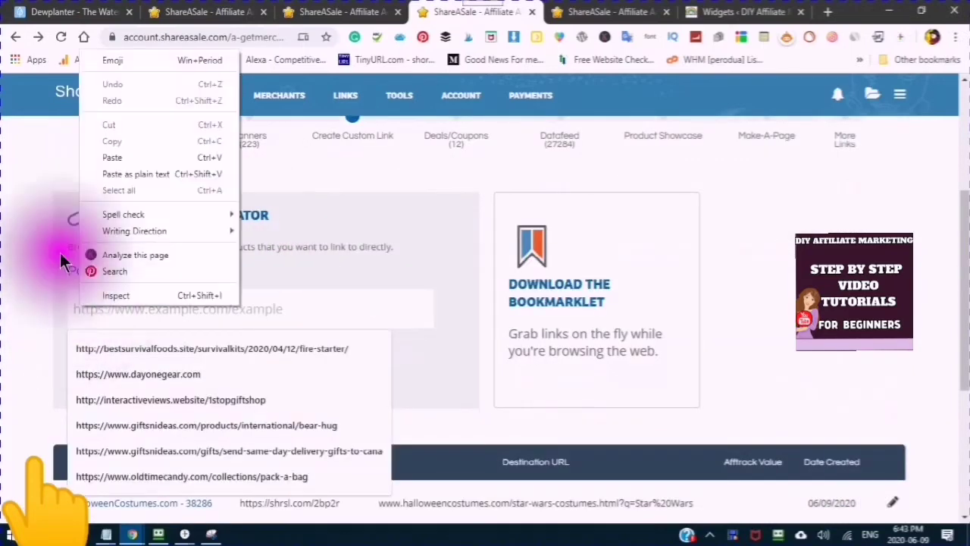
{"action": "left_click", "coordinate": [109, 161]}
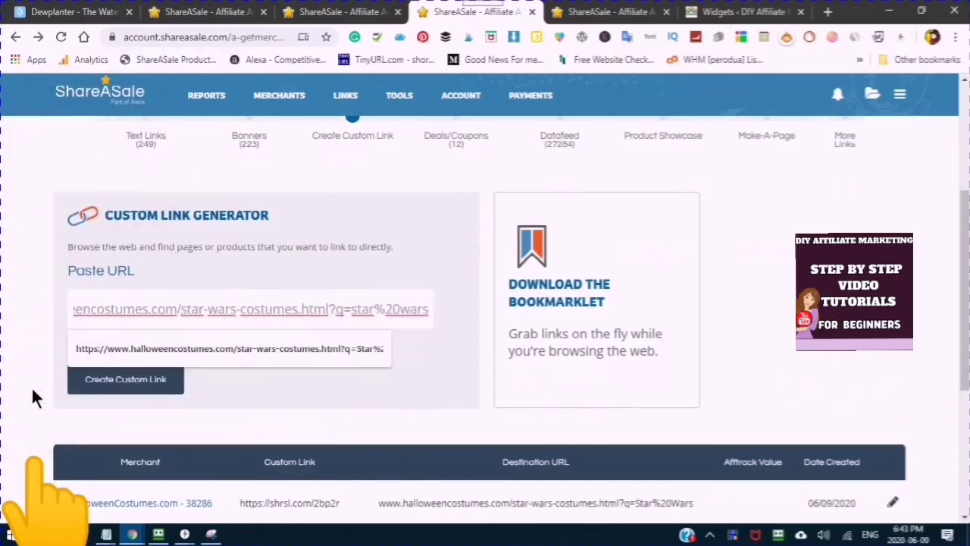
{"action": "left_click", "coordinate": [69, 386]}
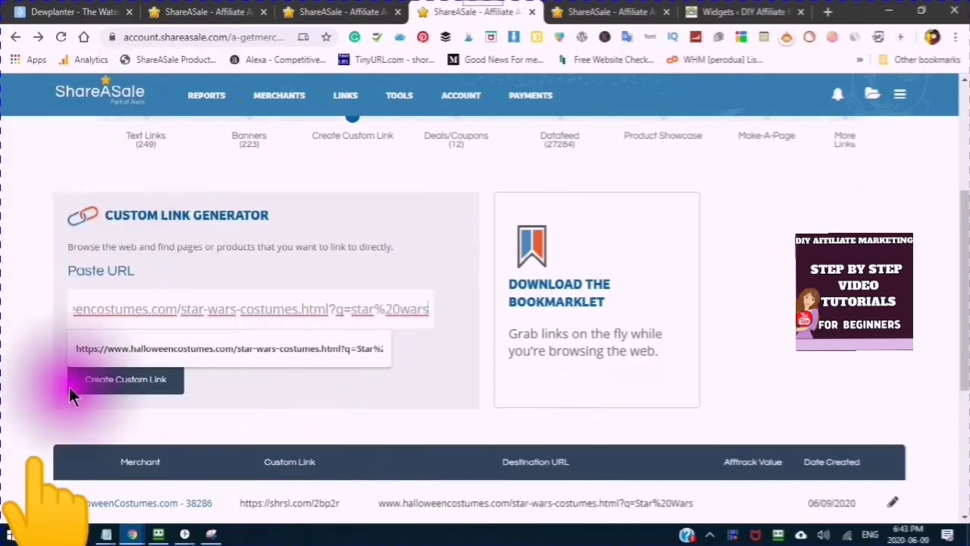
{"action": "left_click", "coordinate": [125, 383]}
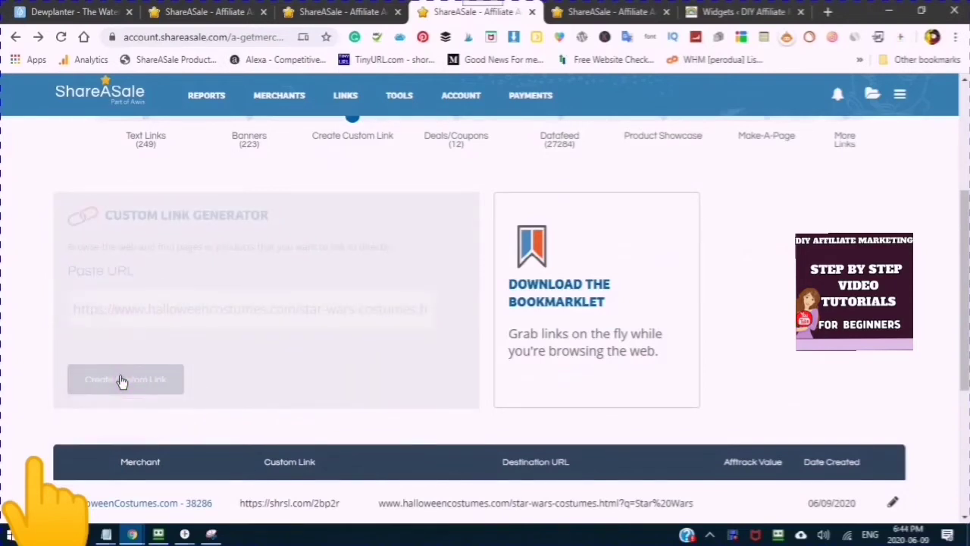
Select the whole generated custom link address for the Star Wars costumes page.
{"action": "left_click_drag", "start_coordinate": [162, 260], "coordinate": [69, 257]}
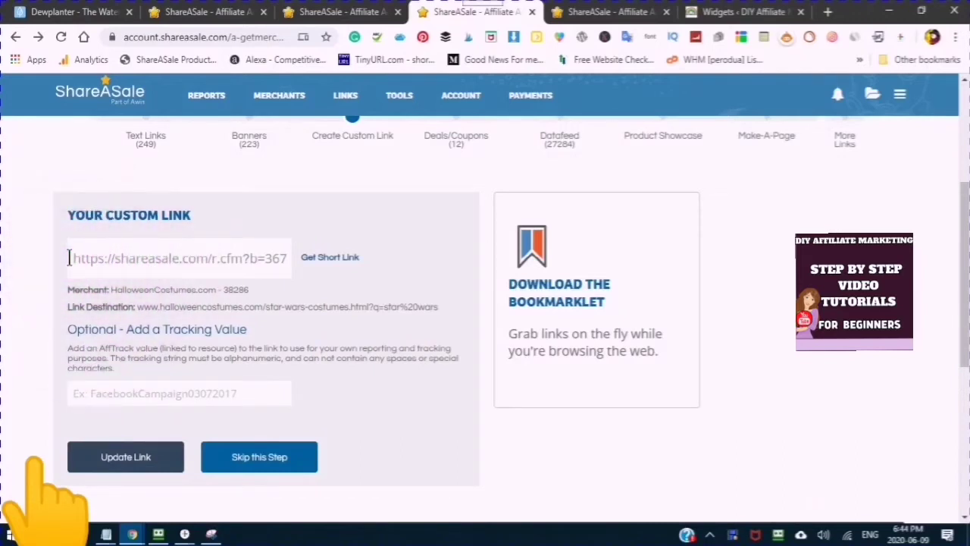
{"action": "left_click", "coordinate": [69, 257]}
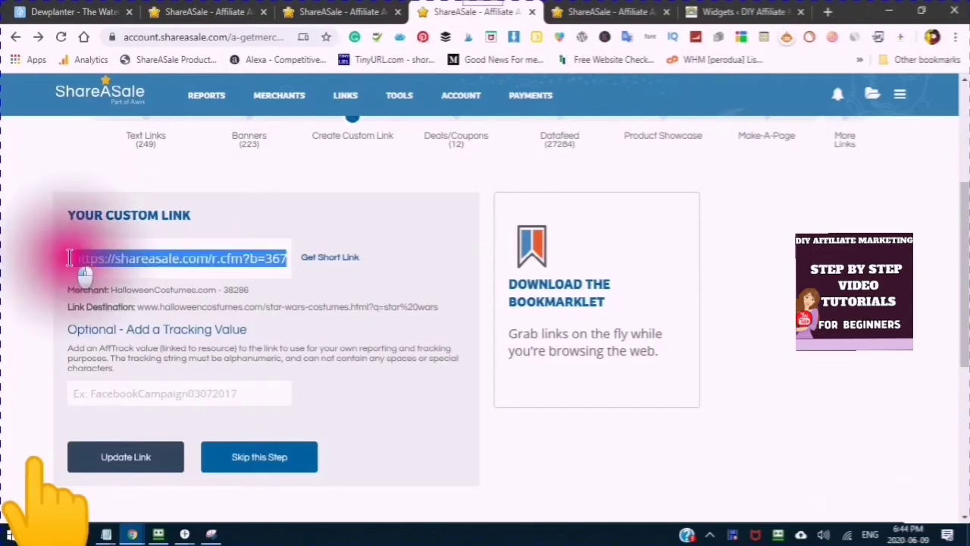
{"action": "left_click", "coordinate": [166, 259]}
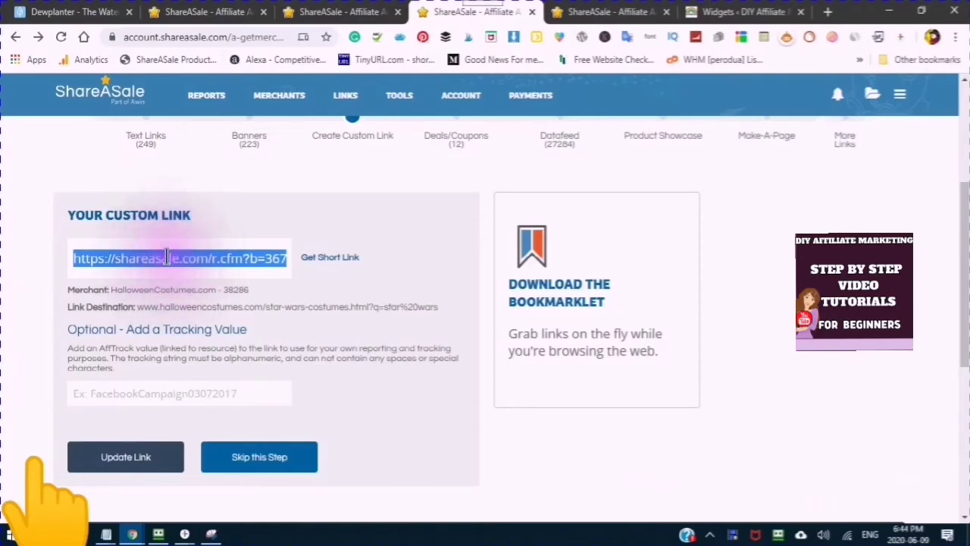
{"action": "left_click", "coordinate": [262, 260]}
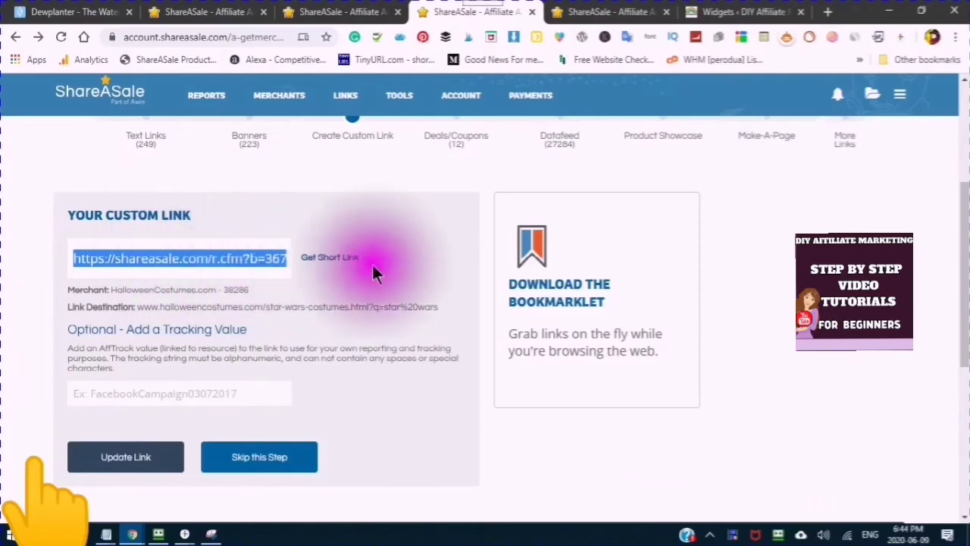
Generate the short version of the custom link and update the link with the tracking value diyaffiliate.
{"action": "left_click", "coordinate": [326, 257]}
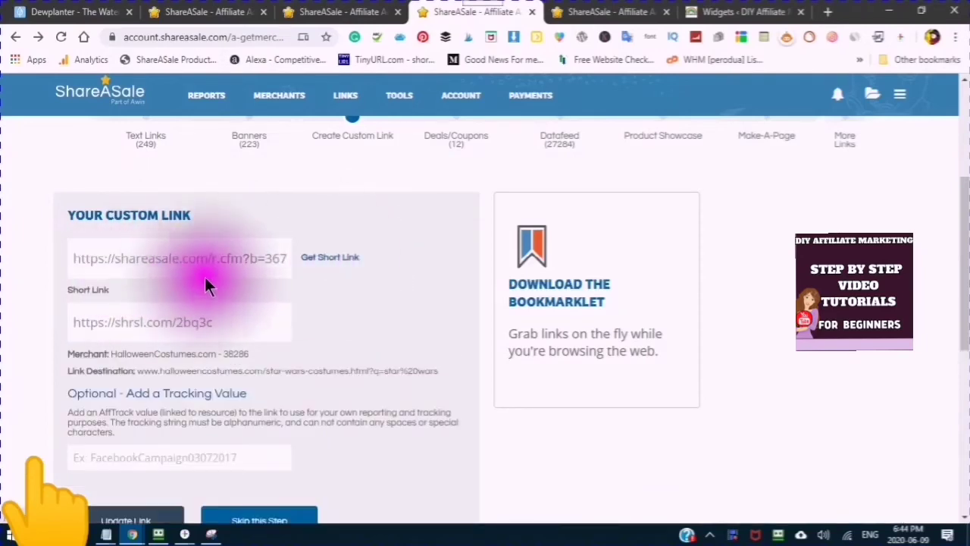
{"action": "scroll", "coordinate": [212, 280], "scroll_direction": "down", "scroll_amount": 3}
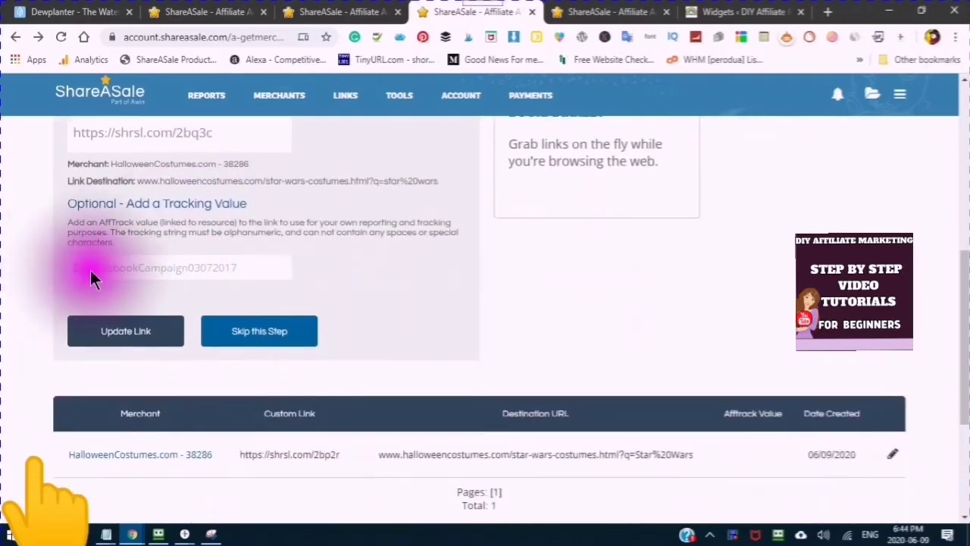
{"action": "left_click", "coordinate": [93, 261]}
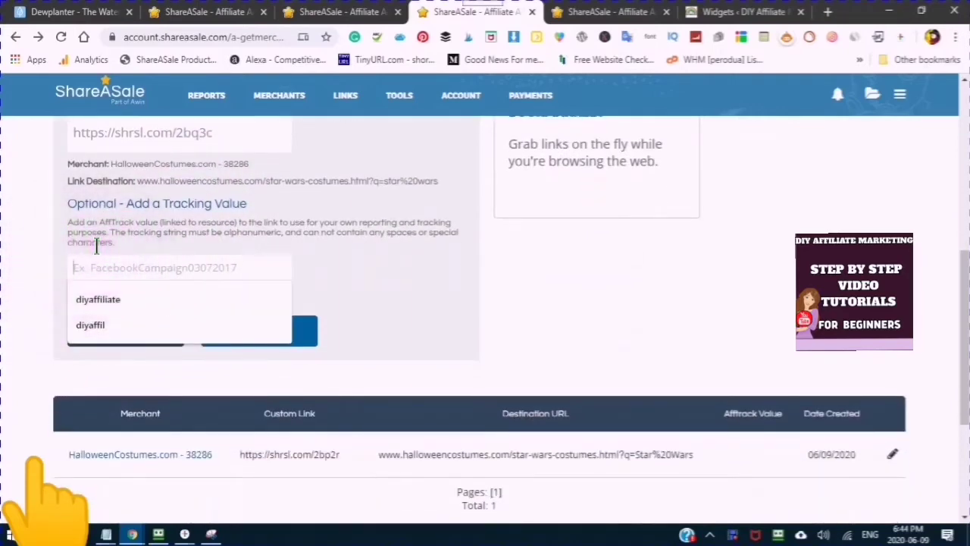
{"action": "left_click", "coordinate": [90, 300]}
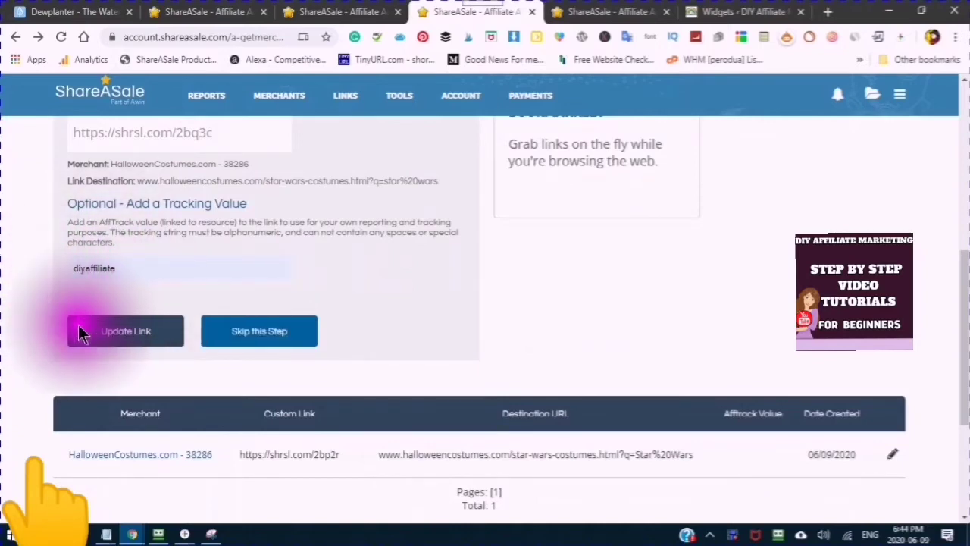
{"action": "left_click", "coordinate": [81, 333]}
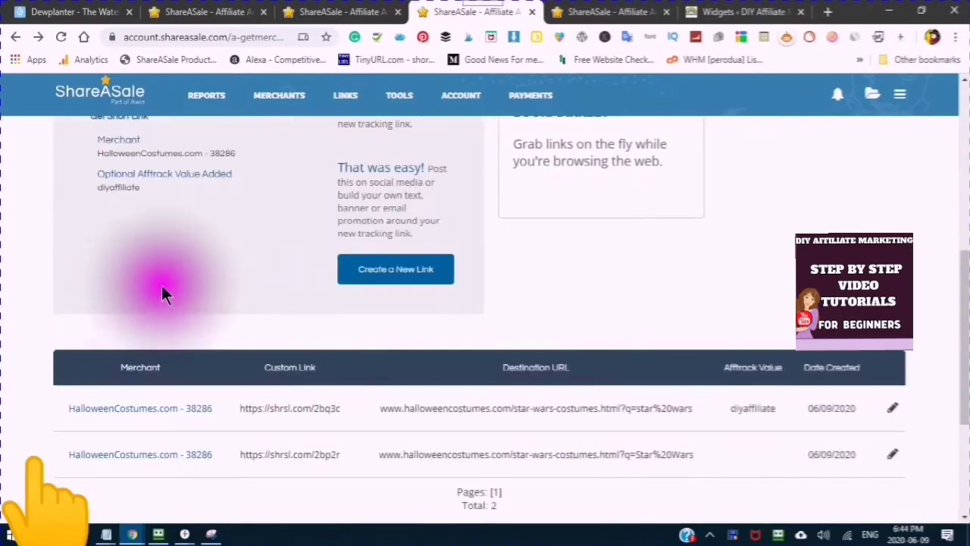
Copy the complete updated custom link address for the Star Wars costumes page.
{"action": "scroll", "coordinate": [162, 287], "scroll_direction": "up", "scroll_amount": 1}
{"action": "scroll", "coordinate": [162, 294], "scroll_direction": "up", "scroll_amount": 2}
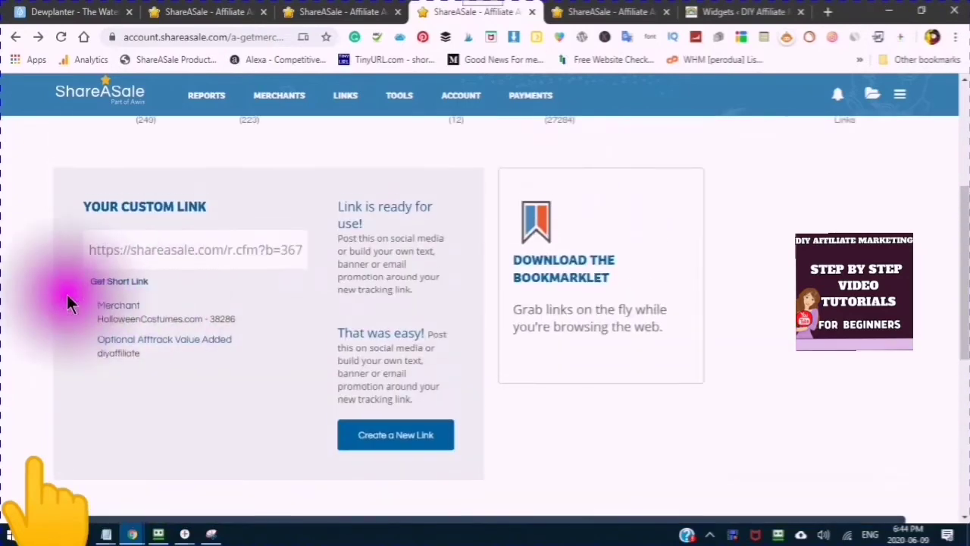
{"action": "left_click", "coordinate": [87, 244]}
{"action": "key", "text": "ctrl+c"}
{"action": "right_click", "coordinate": [190, 250]}
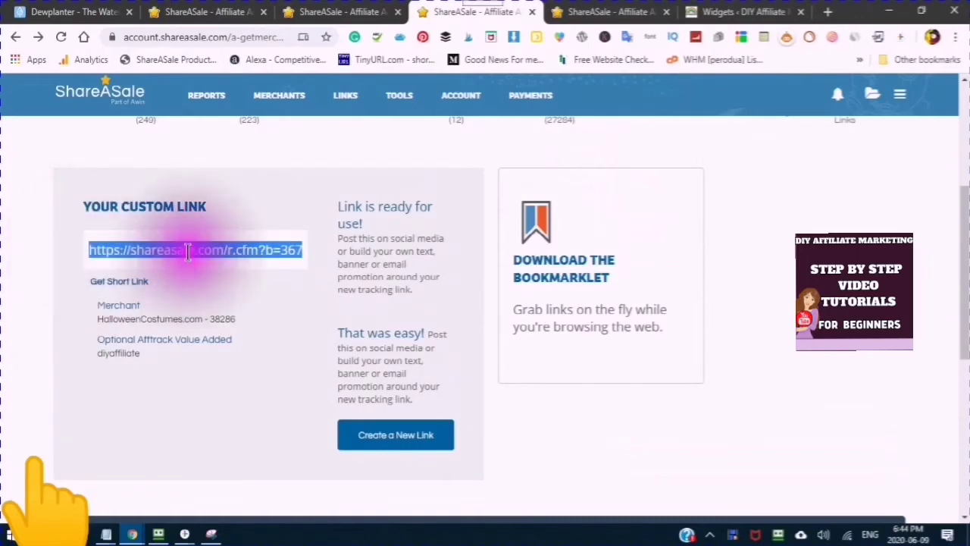
{"action": "left_click", "coordinate": [213, 265]}
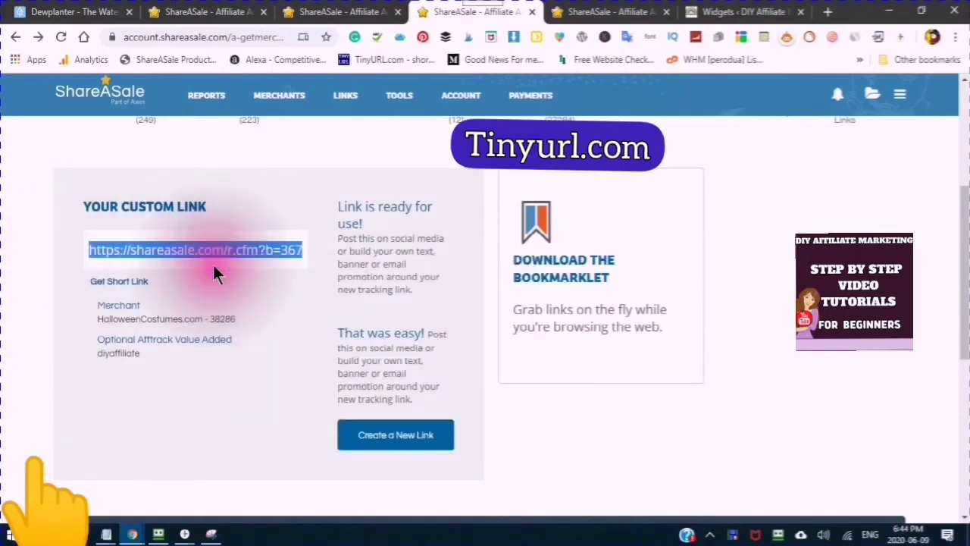
Open TinyURL.com from the bookmarks and bring up its form for shortening a long URL.
{"action": "left_click", "coordinate": [372, 63]}
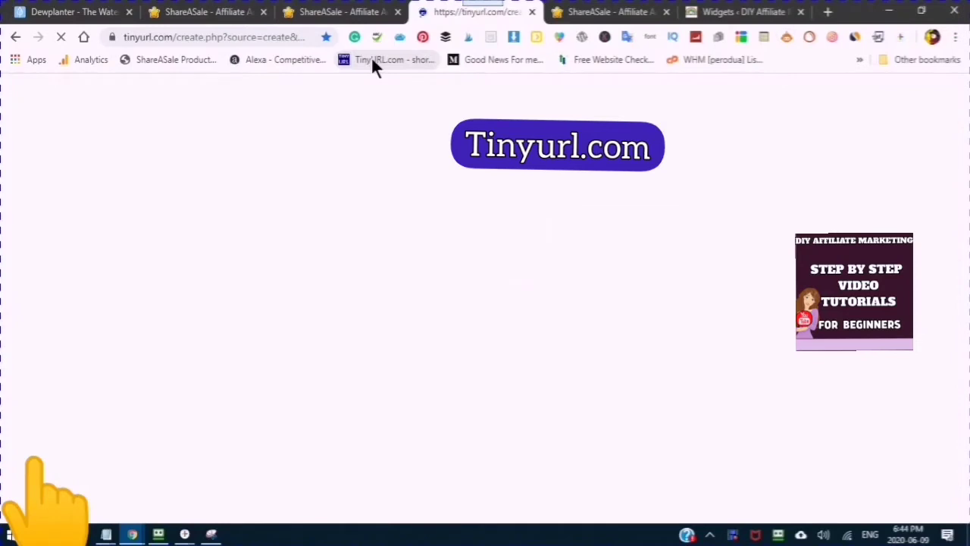
{"action": "left_click", "coordinate": [372, 62]}
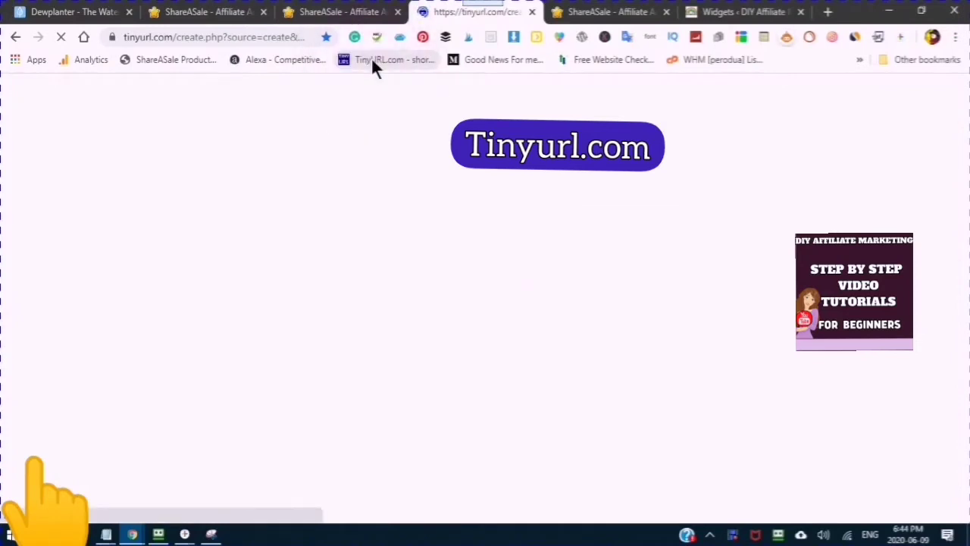
{"action": "left_click", "coordinate": [371, 60]}
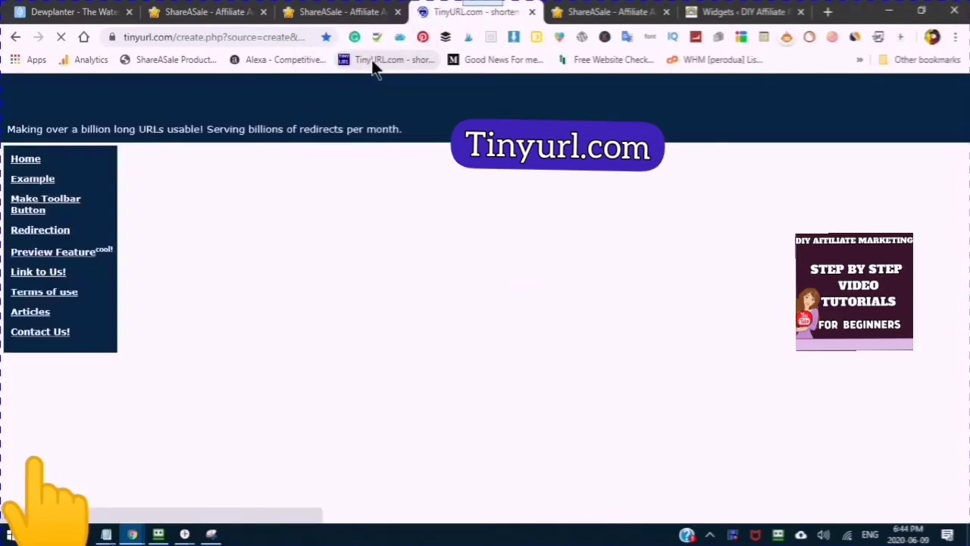
{"action": "left_click", "coordinate": [372, 59]}
{"action": "left_click", "coordinate": [378, 95]}
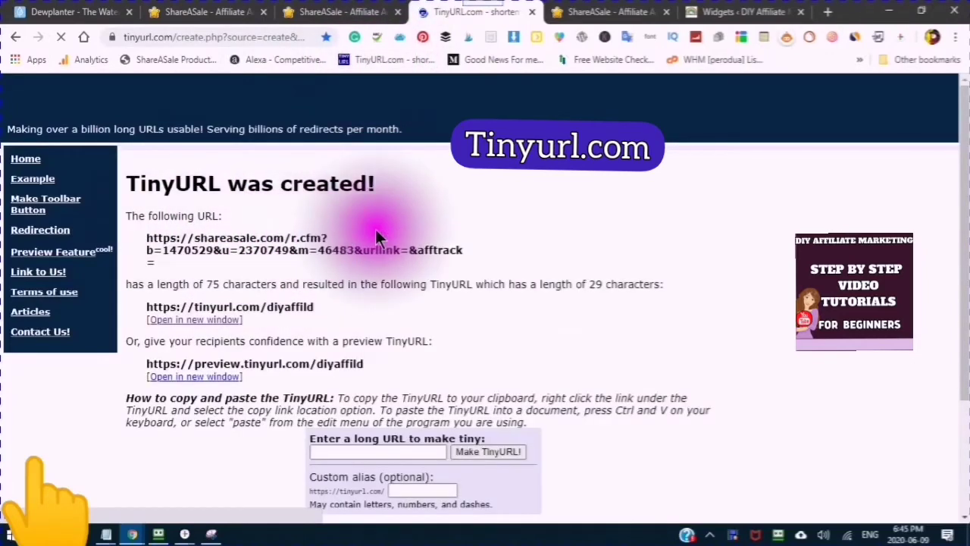
{"action": "scroll", "coordinate": [376, 229], "scroll_direction": "down", "scroll_amount": 2}
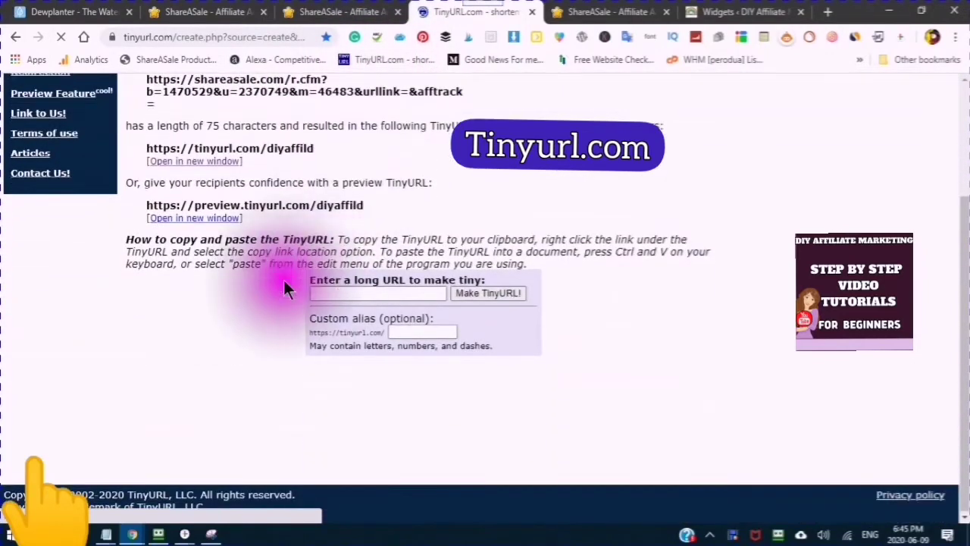
{"action": "scroll", "coordinate": [303, 295], "scroll_direction": "up", "scroll_amount": 1}
{"action": "scroll", "coordinate": [318, 273], "scroll_direction": "down", "scroll_amount": 1}
Paste the copied ShareASale custom link as the long URL to shorten and enter di as the custom alias.
{"action": "left_click", "coordinate": [318, 262]}
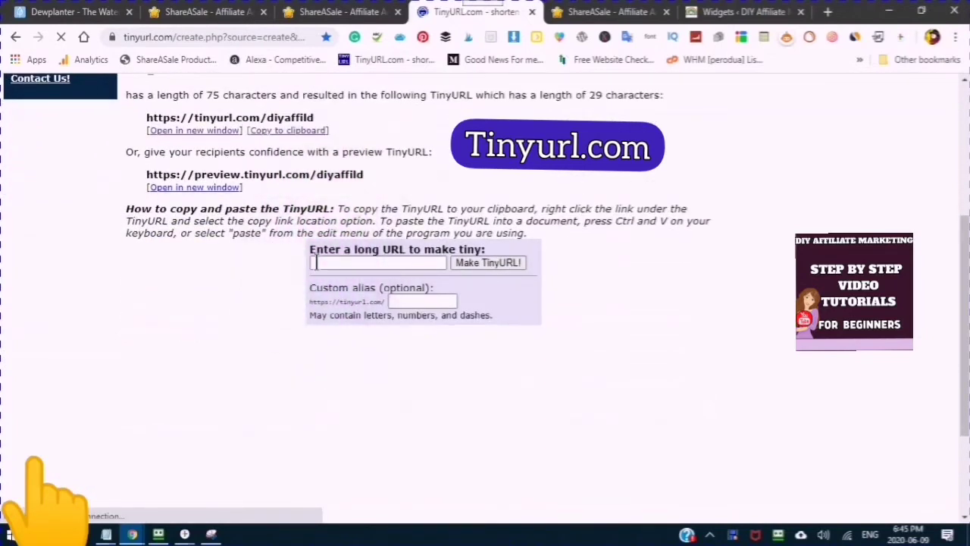
{"action": "left_click", "coordinate": [317, 262]}
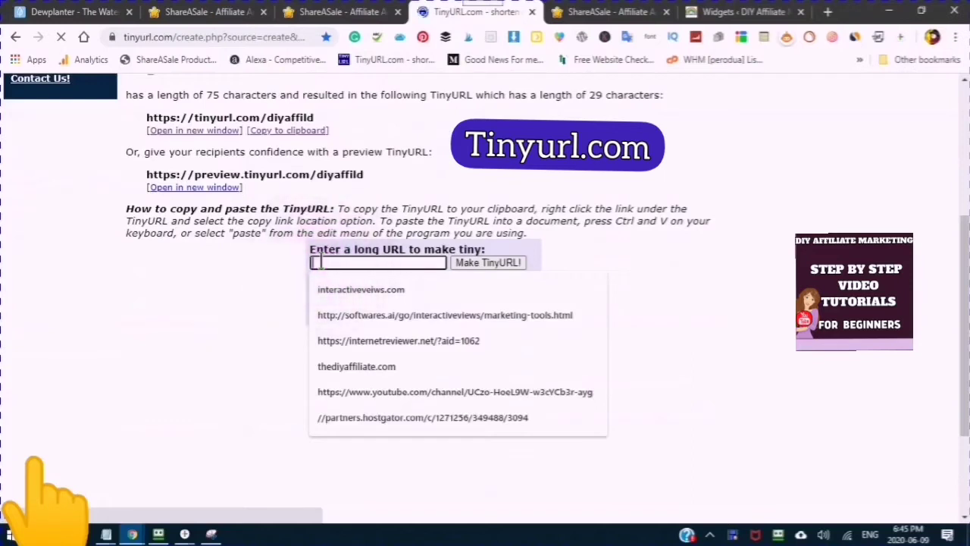
{"action": "right_click", "coordinate": [326, 267]}
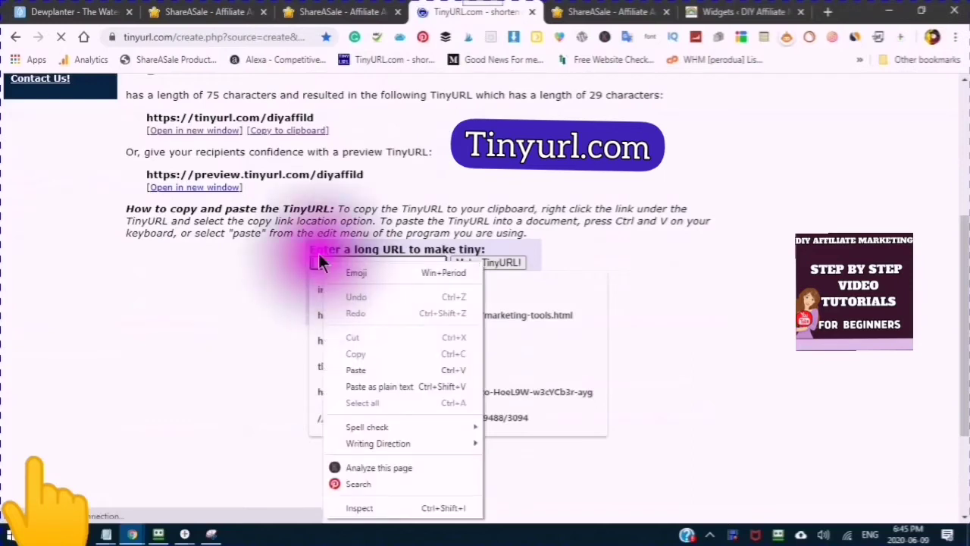
{"action": "left_click", "coordinate": [355, 367]}
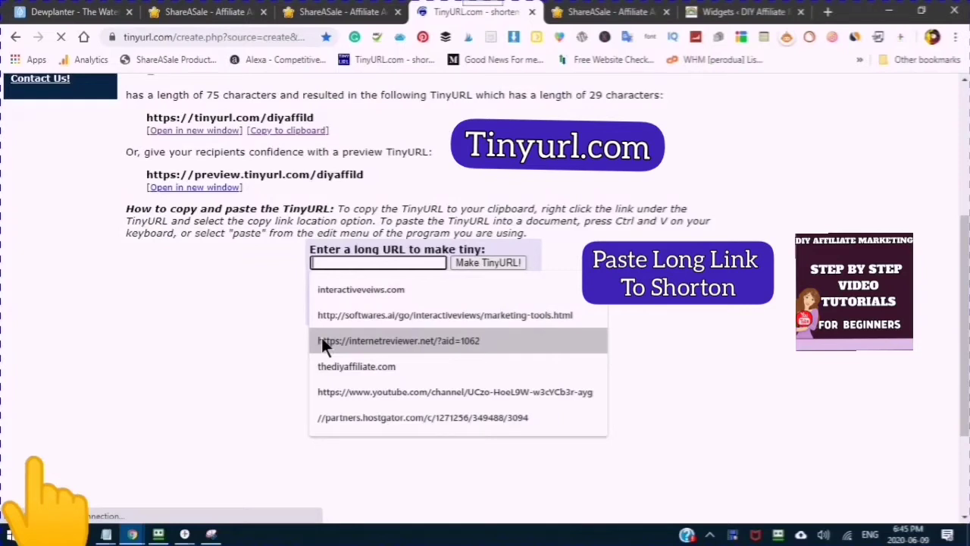
{"action": "key", "text": "ctrl+v"}
{"action": "left_click", "coordinate": [400, 297]}
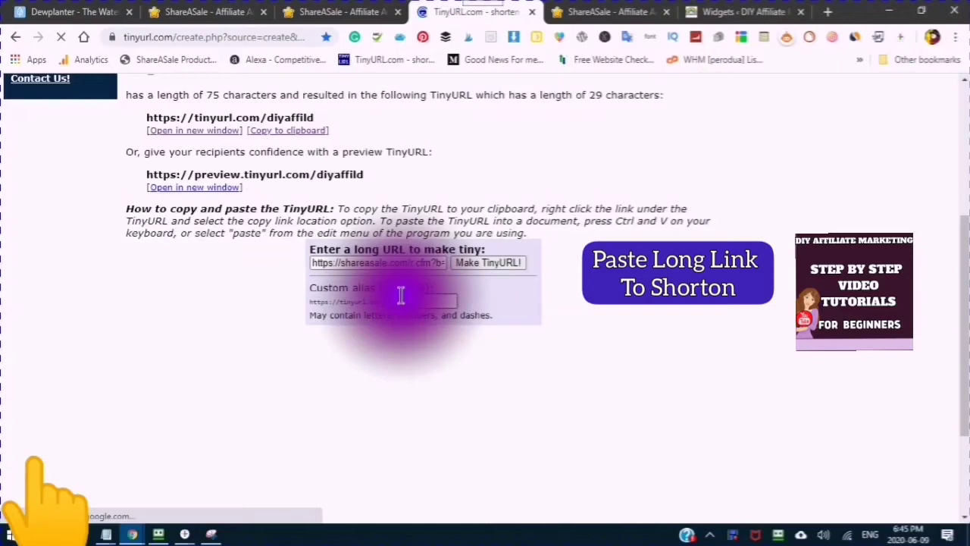
{"action": "type", "text": "di"}
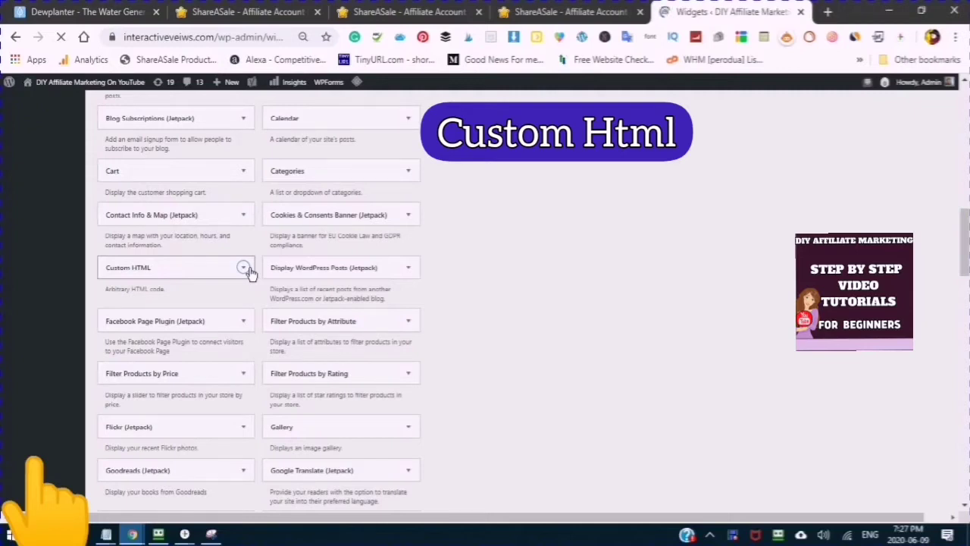
Add a Custom HTML widget to the Mobile Menu Widgets area in WordPress and bring up its empty settings.
{"action": "left_click", "coordinate": [243, 270]}
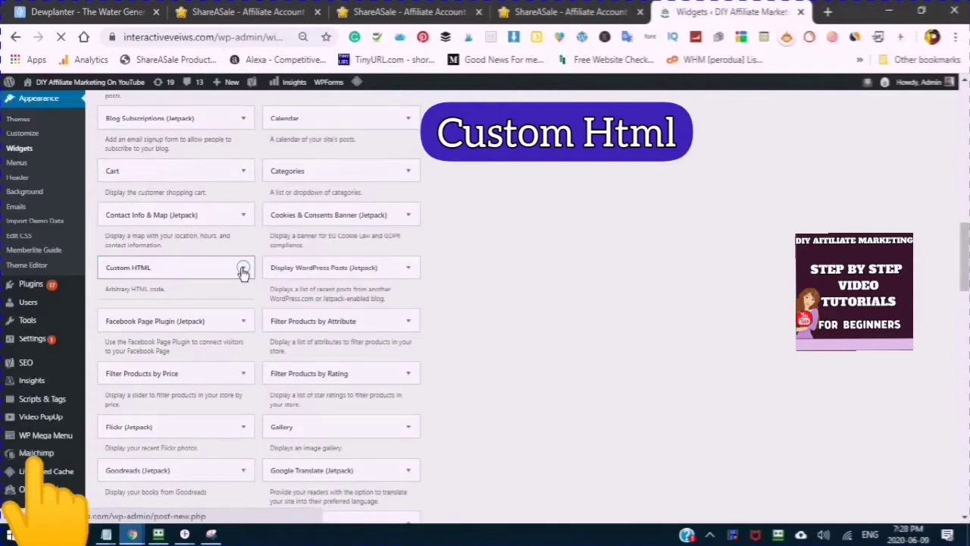
{"action": "left_click", "coordinate": [323, 337]}
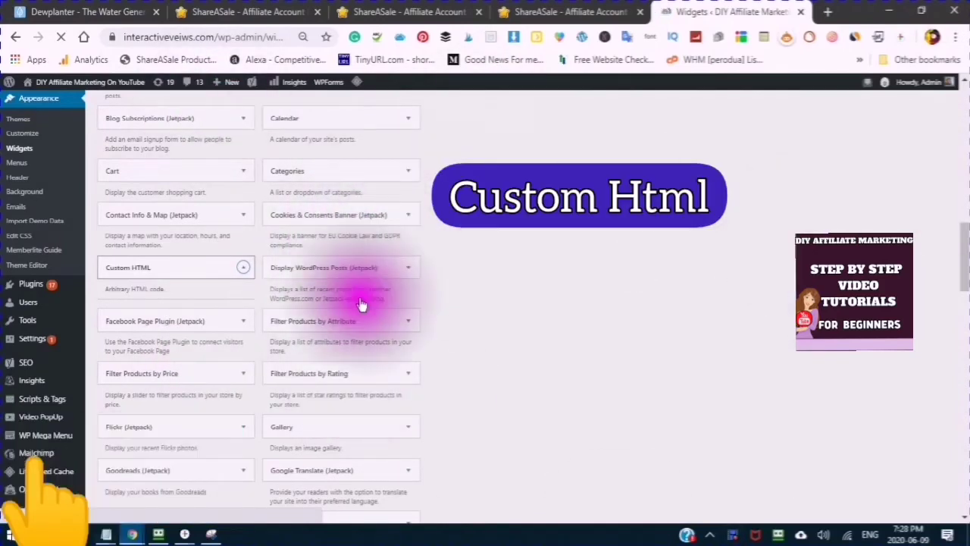
{"action": "left_click", "coordinate": [119, 261]}
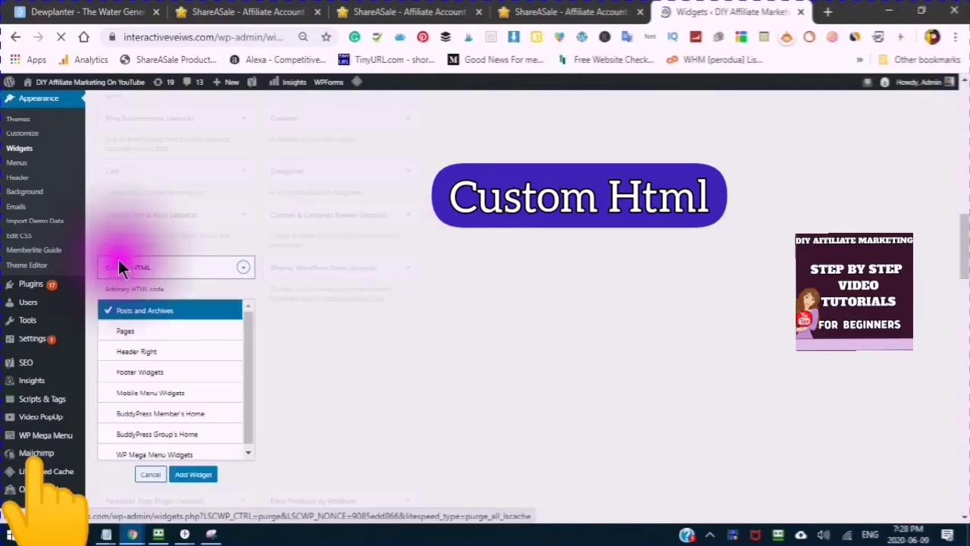
{"action": "left_click", "coordinate": [140, 402]}
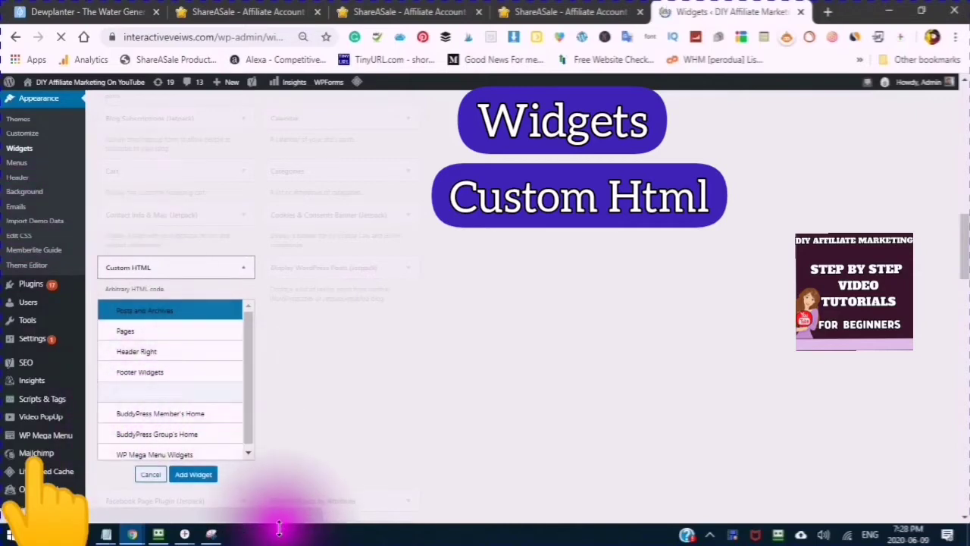
{"action": "left_click", "coordinate": [106, 391]}
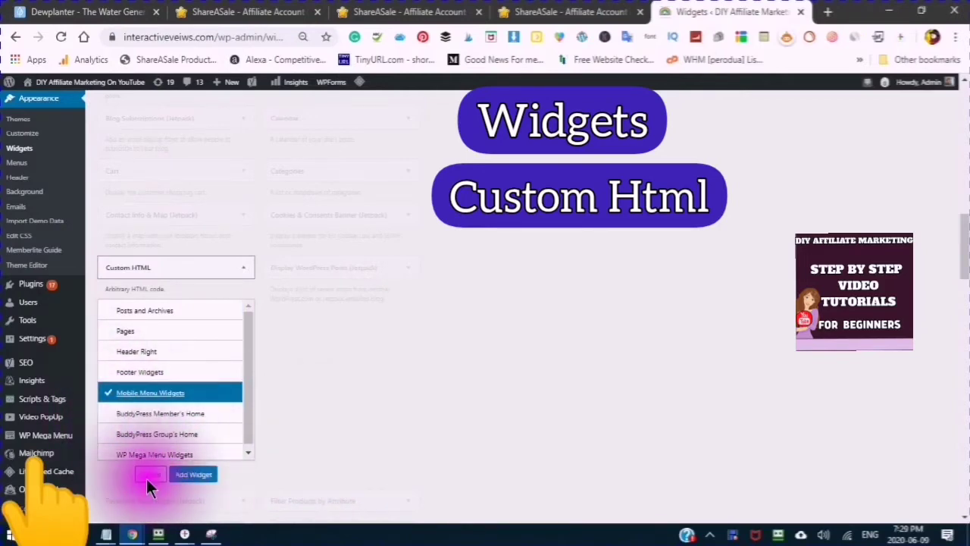
{"action": "left_click", "coordinate": [191, 476]}
{"action": "left_click", "coordinate": [190, 476]}
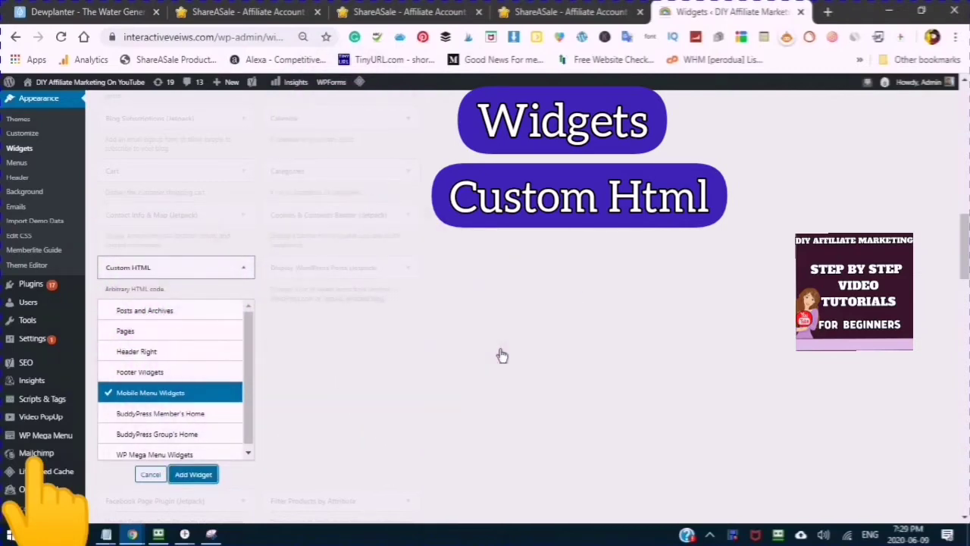
{"action": "left_click", "coordinate": [382, 264]}
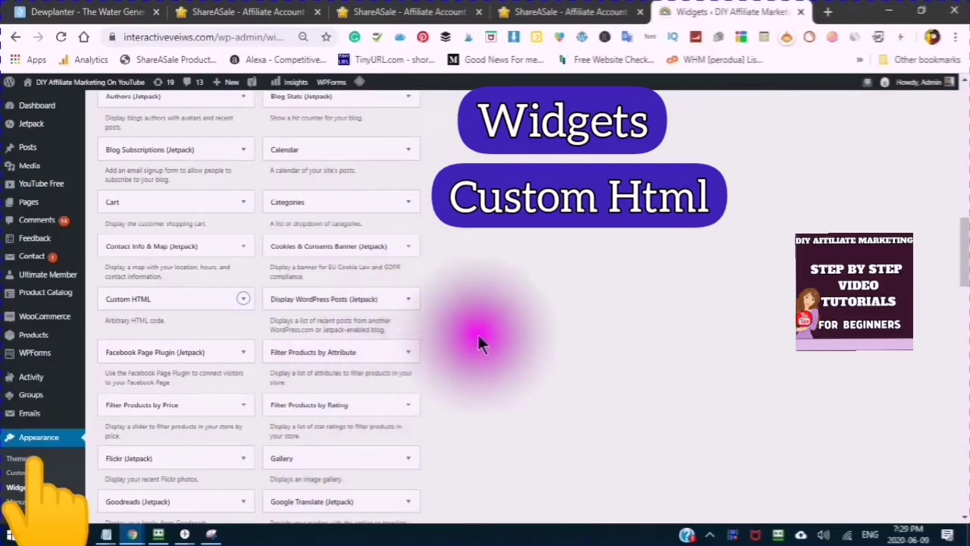
{"action": "scroll", "coordinate": [477, 334], "scroll_direction": "up", "scroll_amount": 5}
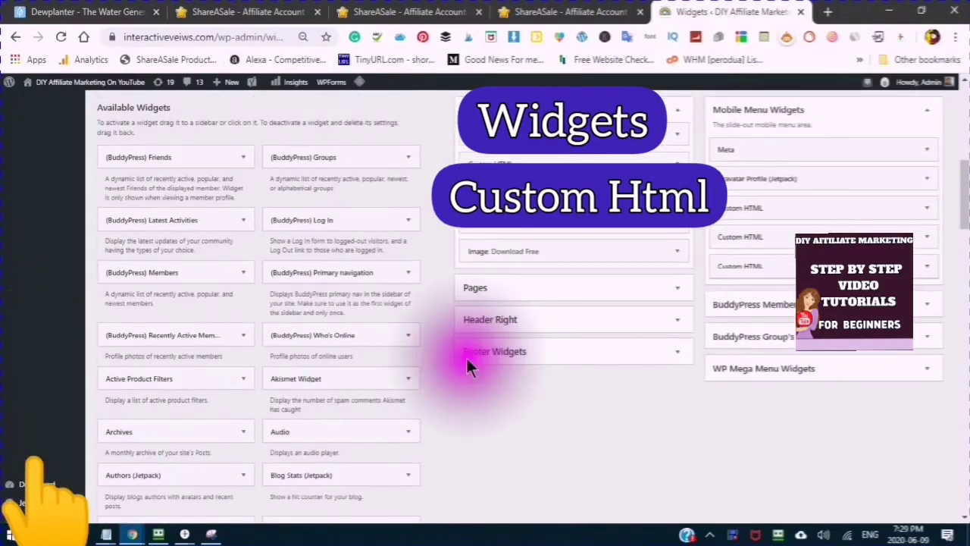
{"action": "scroll", "coordinate": [442, 413], "scroll_direction": "down", "scroll_amount": 3}
{"action": "scroll", "coordinate": [471, 432], "scroll_direction": "down", "scroll_amount": 3}
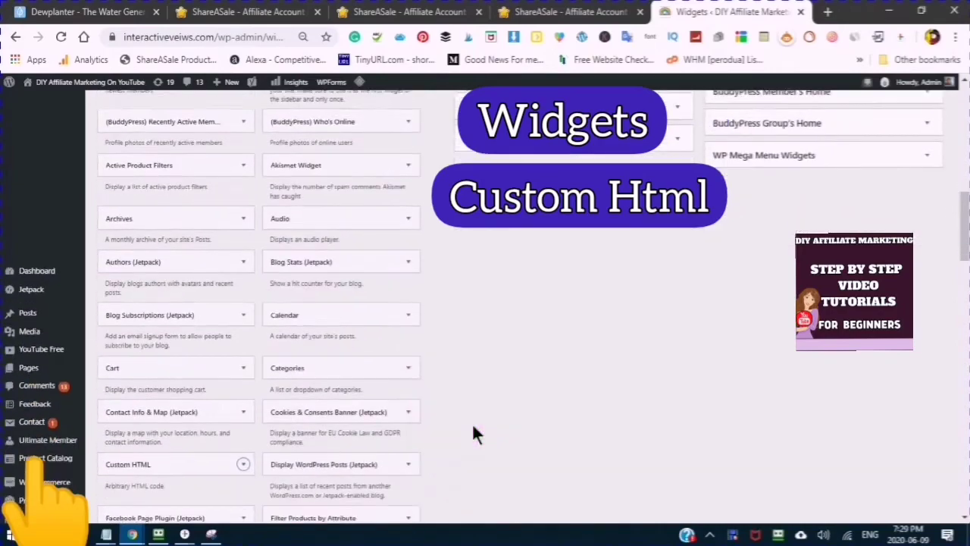
{"action": "scroll", "coordinate": [472, 432], "scroll_direction": "up", "scroll_amount": 3}
{"action": "scroll", "coordinate": [473, 393], "scroll_direction": "up", "scroll_amount": 3}
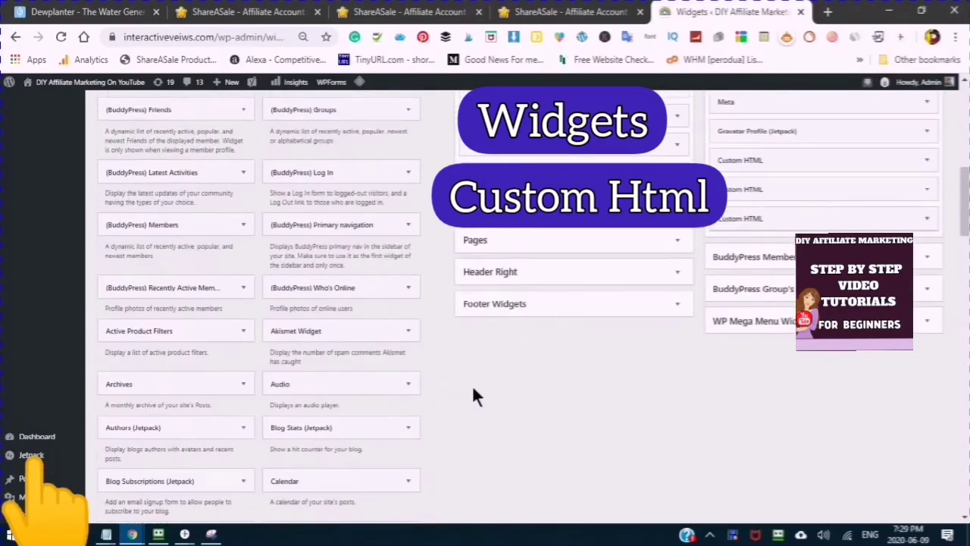
{"action": "scroll", "coordinate": [474, 396], "scroll_direction": "down", "scroll_amount": 3}
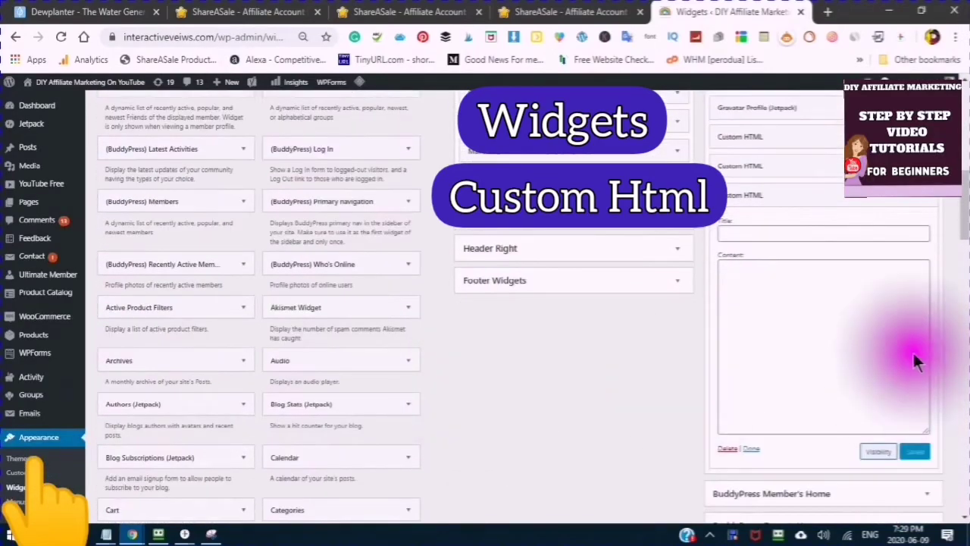
{"action": "scroll", "coordinate": [733, 349], "scroll_direction": "up", "scroll_amount": 5}
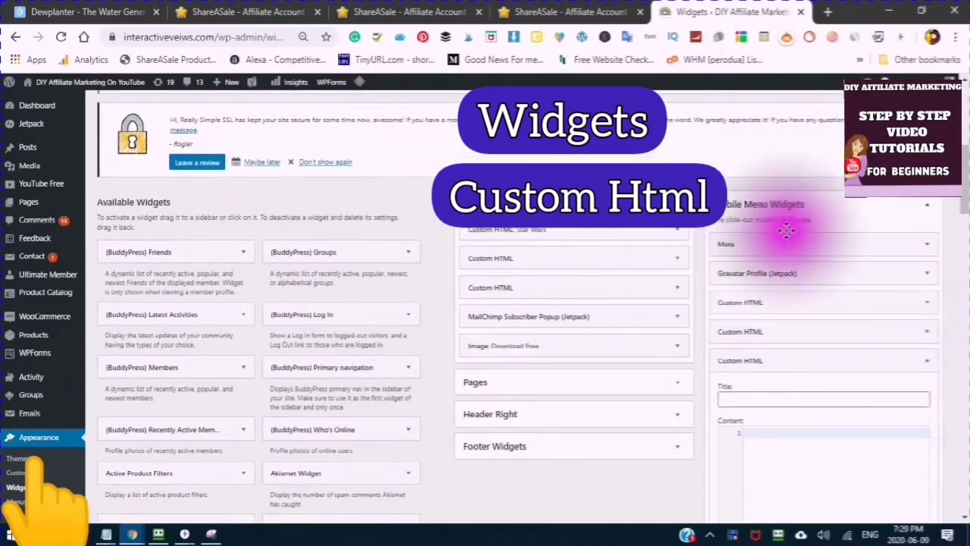
Copy the complete HTML code of ShareASale's Dewplanter Water From Air 300x250 banner.
{"action": "left_click", "coordinate": [361, 14]}
{"action": "left_click", "coordinate": [200, 459]}
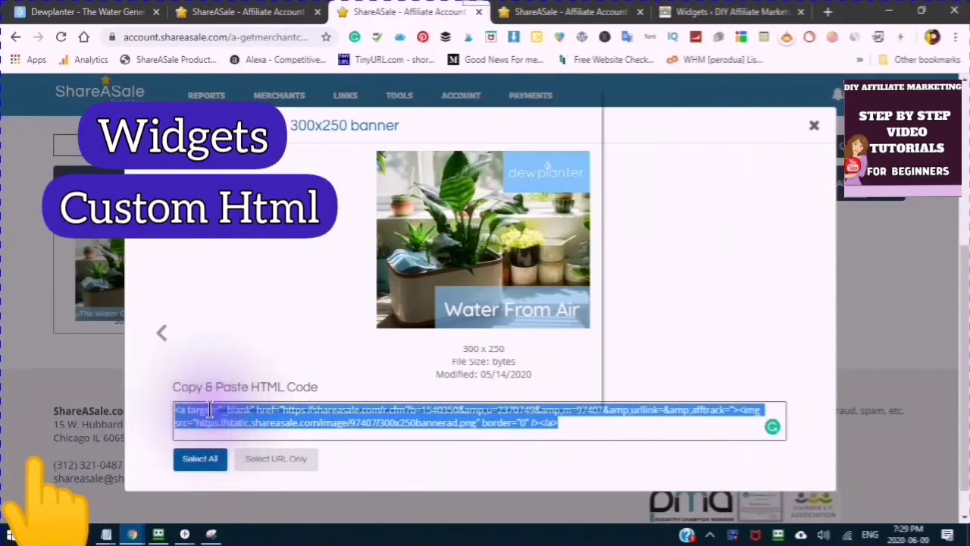
{"action": "right_click", "coordinate": [211, 410]}
{"action": "left_click", "coordinate": [379, 138]}
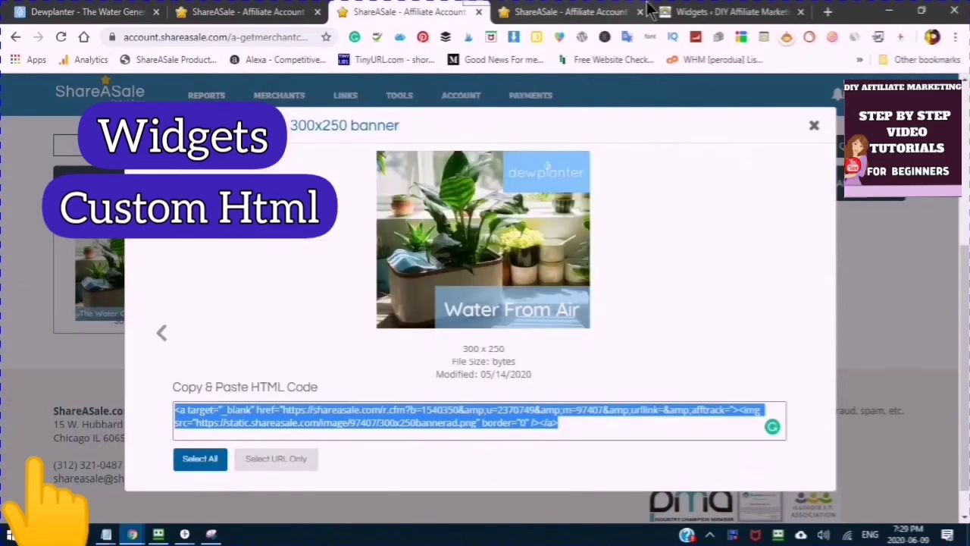
Paste the banner code into the content of the new Custom HTML widget under Mobile Menu Widgets, leaving the title empty.
{"action": "left_click", "coordinate": [667, 11]}
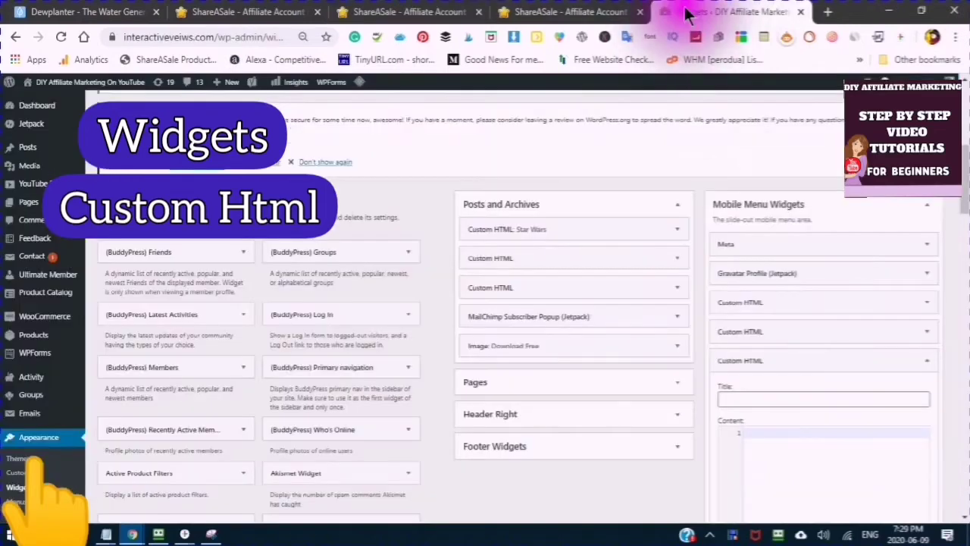
{"action": "left_click", "coordinate": [745, 436]}
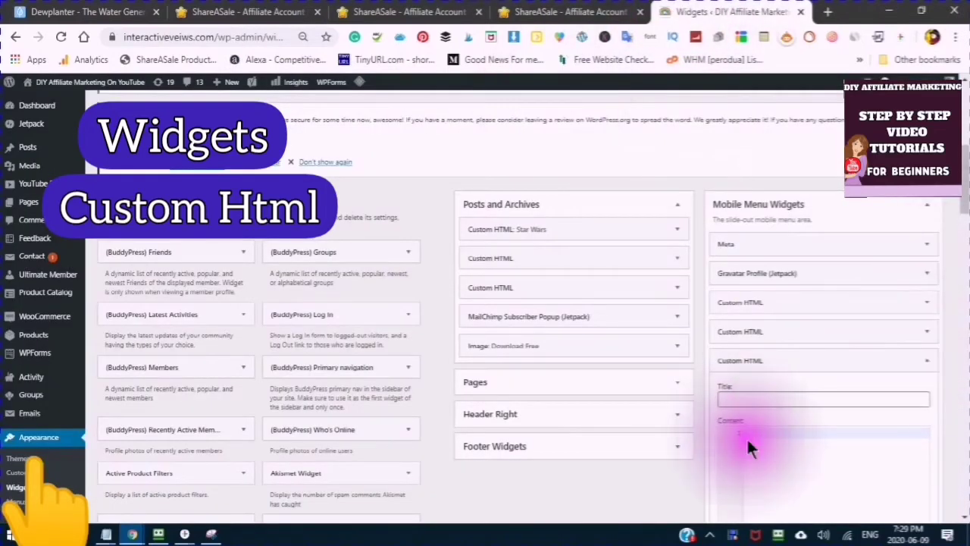
{"action": "left_click", "coordinate": [722, 397]}
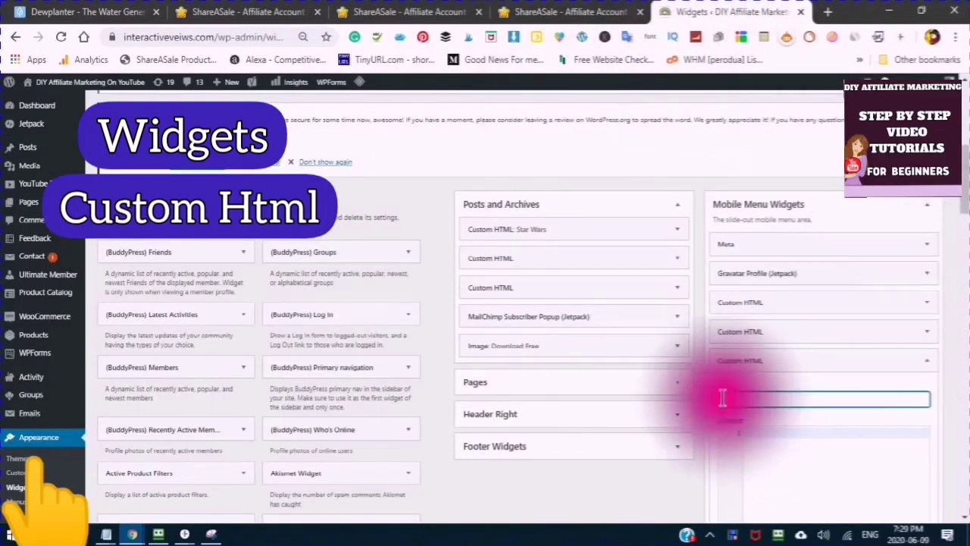
{"action": "left_click", "coordinate": [756, 430]}
{"action": "right_click", "coordinate": [756, 430]}
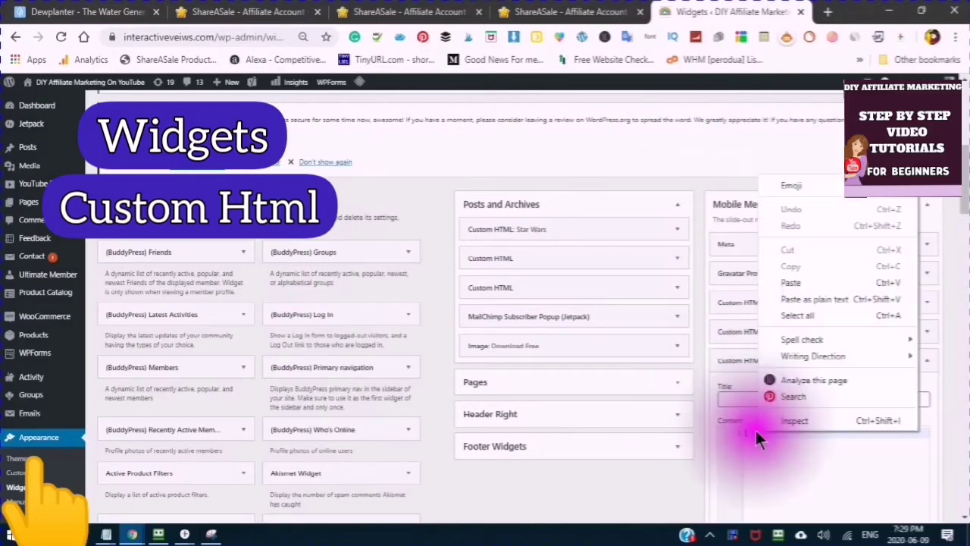
{"action": "left_click", "coordinate": [794, 284]}
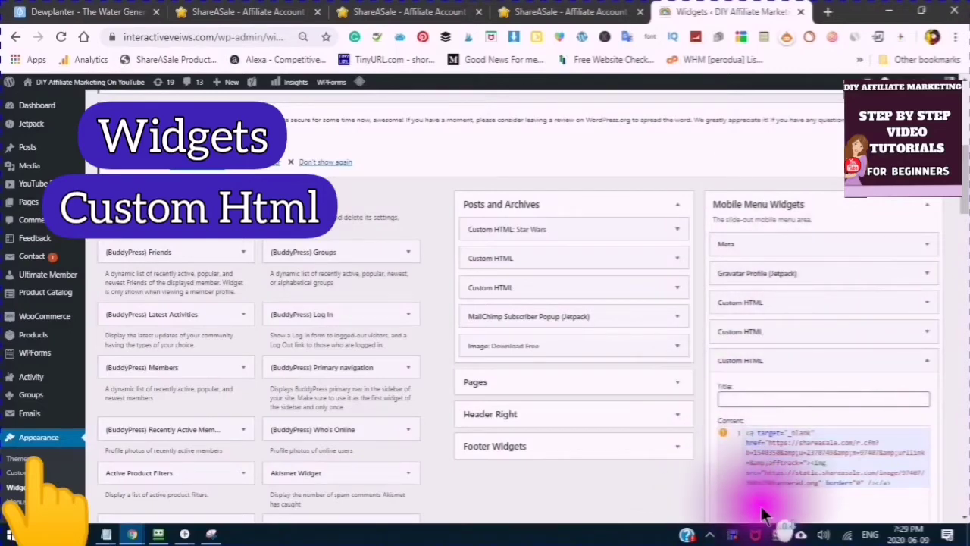
{"action": "scroll", "coordinate": [761, 503], "scroll_direction": "down", "scroll_amount": 2}
{"action": "scroll", "coordinate": [746, 423], "scroll_direction": "down", "scroll_amount": 2}
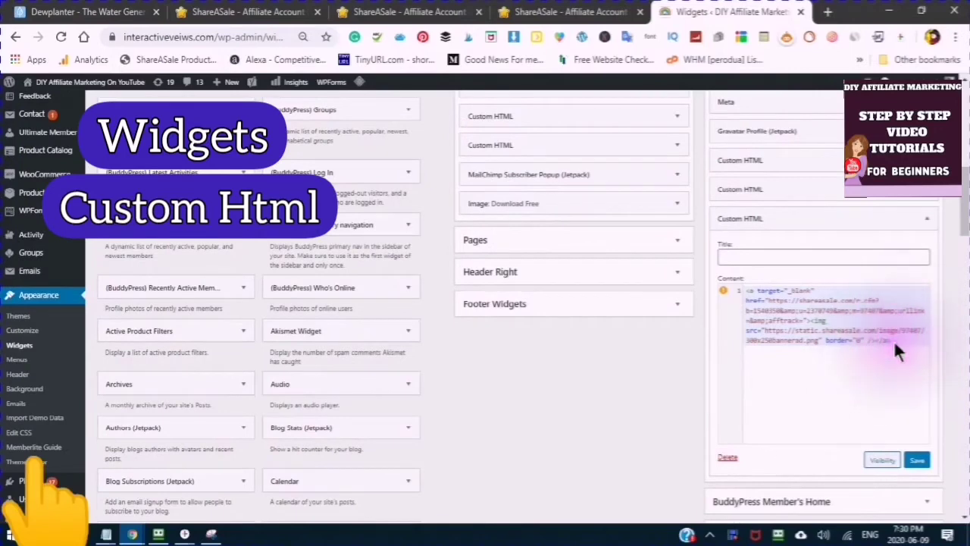
{"action": "scroll", "coordinate": [897, 350], "scroll_direction": "down", "scroll_amount": 5}
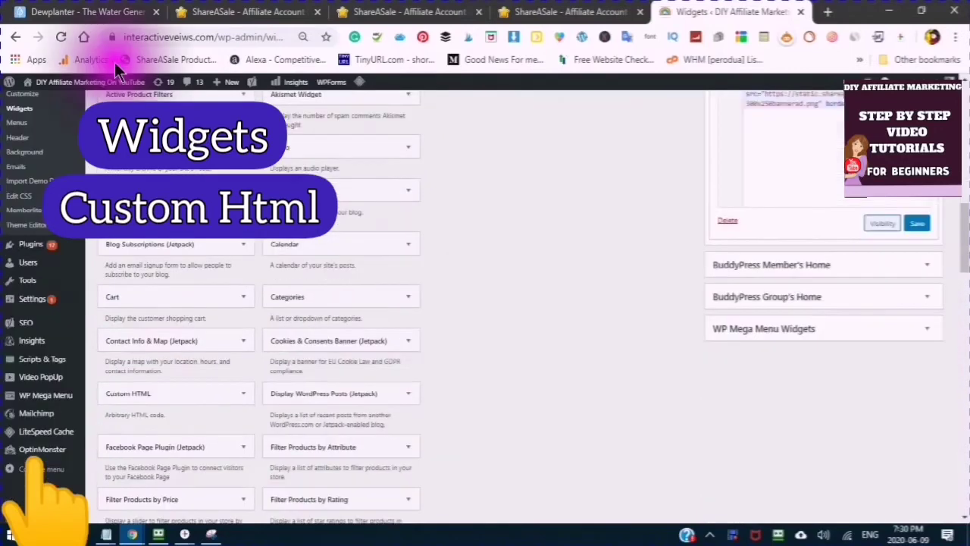
Show khsmartmarket's banners in ShareASale and bring up the 650 x 650 3dglass smart watch banner.
{"action": "left_click", "coordinate": [269, 14]}
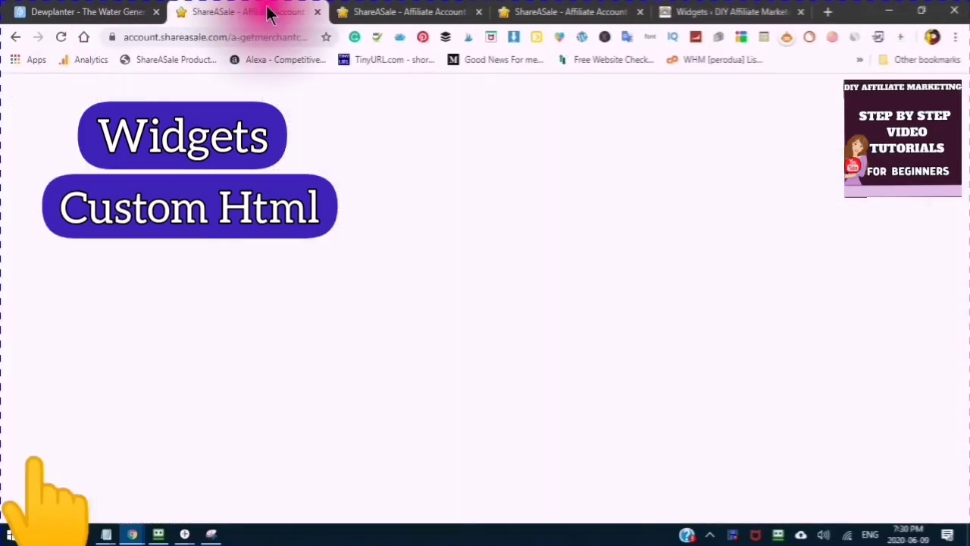
{"action": "scroll", "coordinate": [303, 240], "scroll_direction": "up", "scroll_amount": 3}
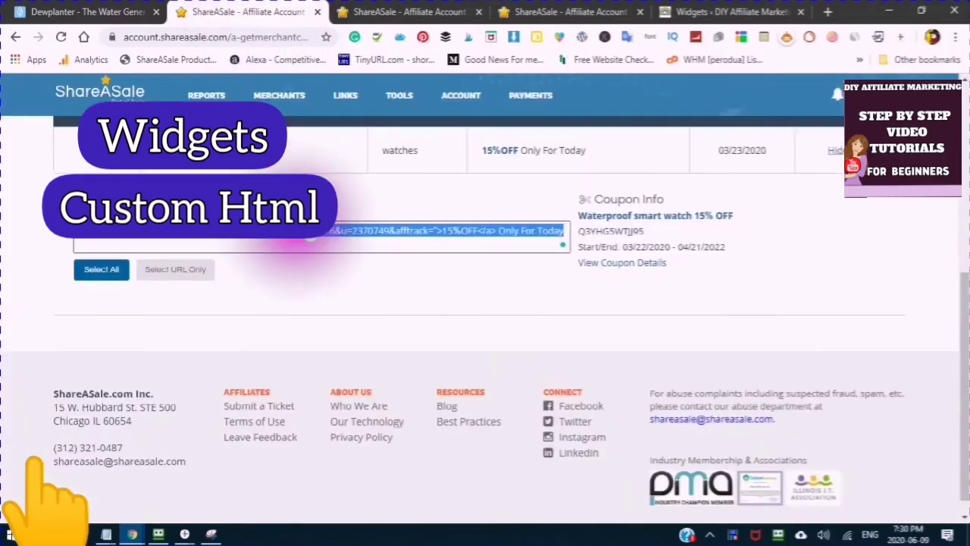
{"action": "scroll", "coordinate": [302, 239], "scroll_direction": "up", "scroll_amount": 3}
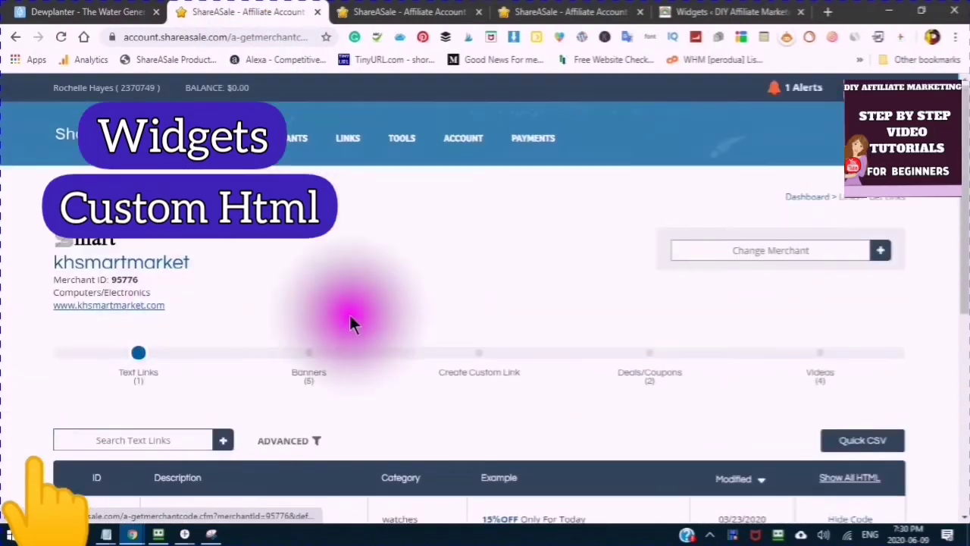
{"action": "left_click", "coordinate": [309, 356]}
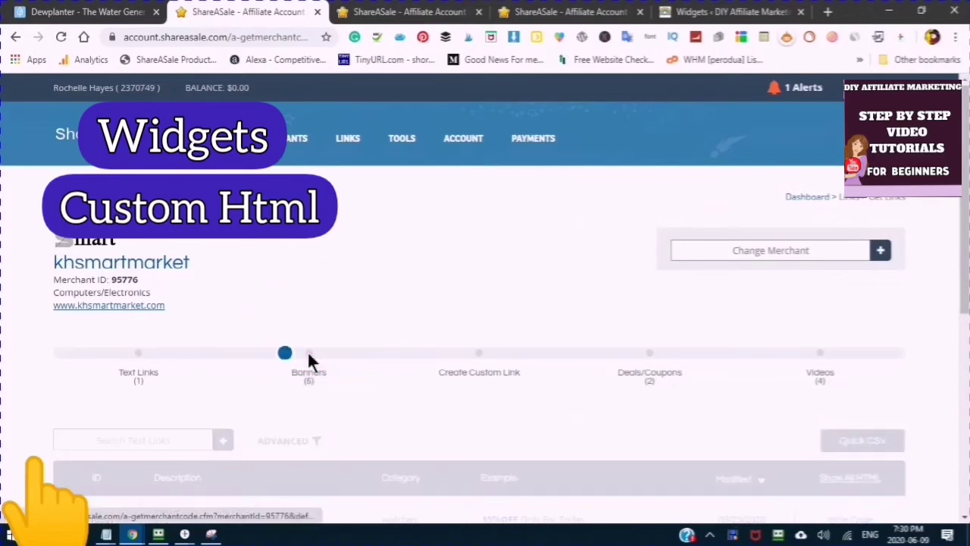
{"action": "scroll", "coordinate": [531, 391], "scroll_direction": "down", "scroll_amount": 1}
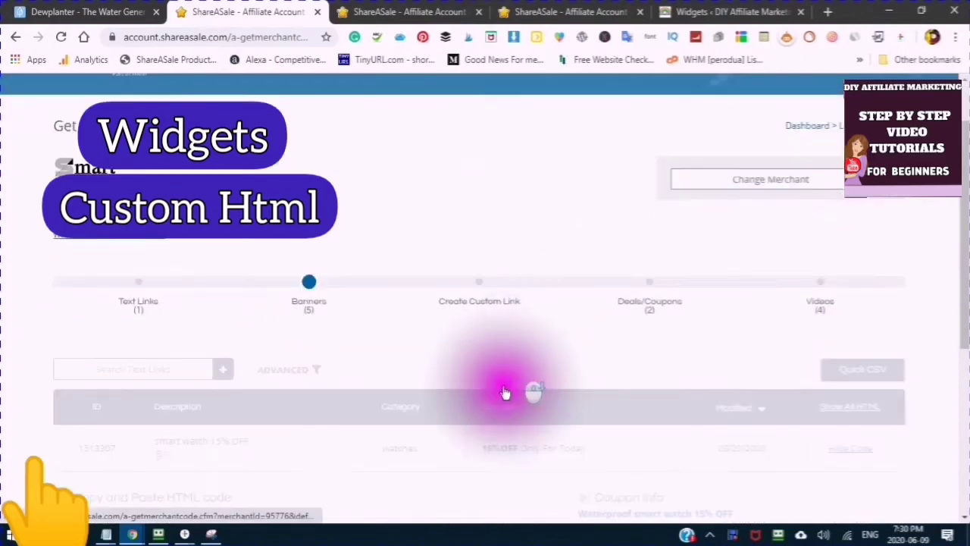
{"action": "scroll", "coordinate": [489, 341], "scroll_direction": "down", "scroll_amount": 3}
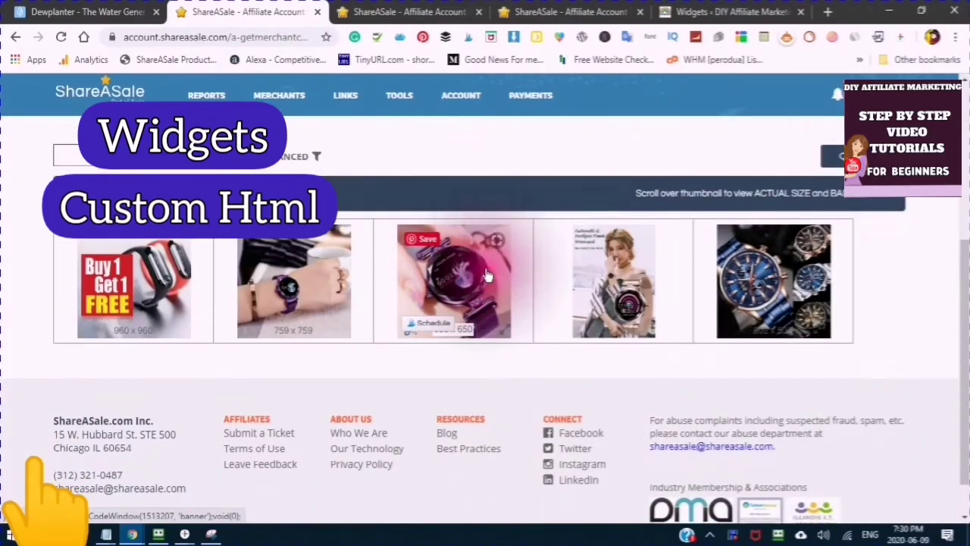
{"action": "left_click", "coordinate": [474, 280]}
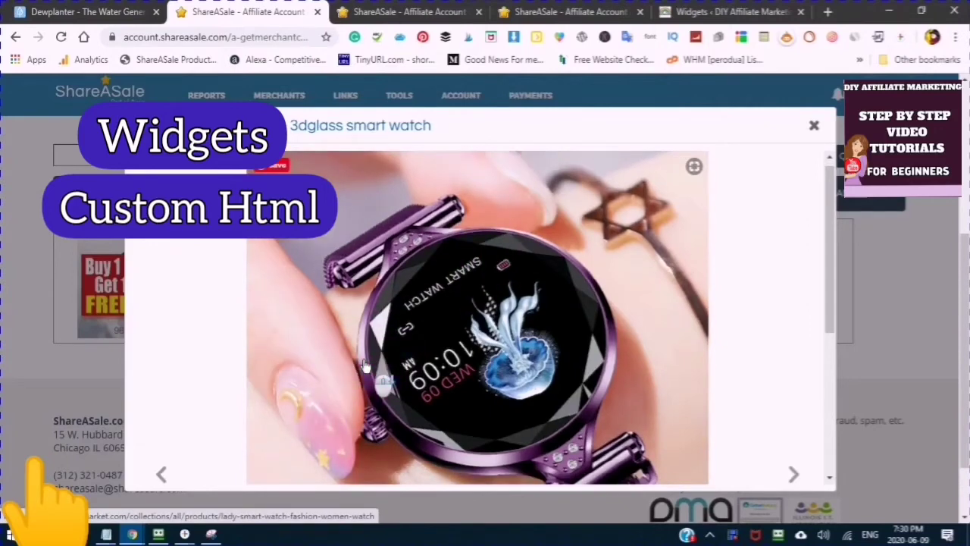
Copy the complete HTML code of the 3dglass smart watch banner.
{"action": "scroll", "coordinate": [493, 326], "scroll_direction": "down", "scroll_amount": 3}
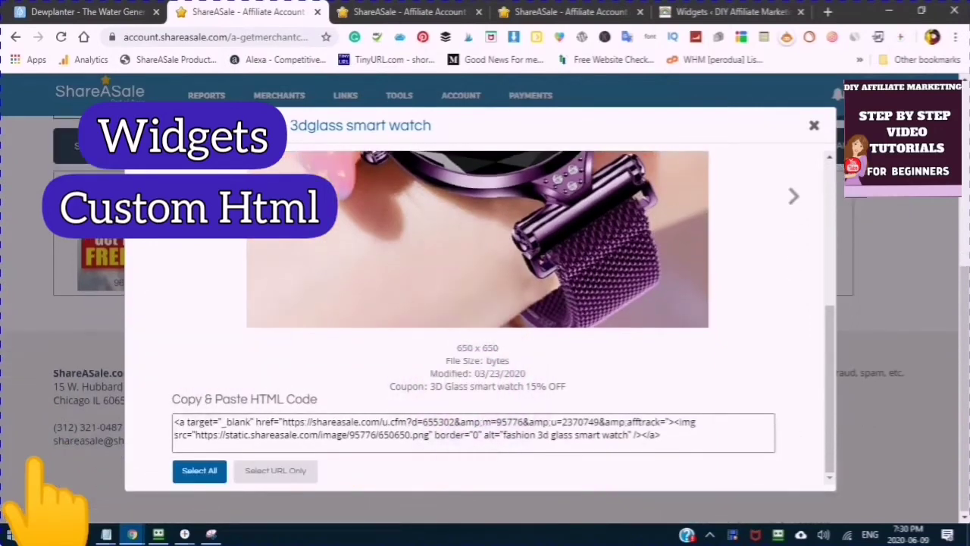
{"action": "left_click", "coordinate": [198, 466]}
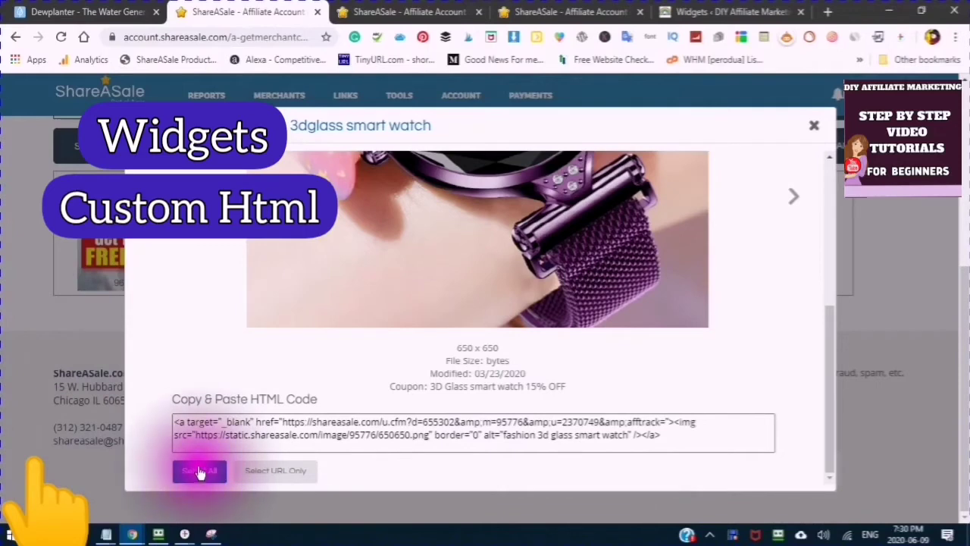
{"action": "left_click", "coordinate": [199, 470]}
{"action": "key", "text": "ctrl+c"}
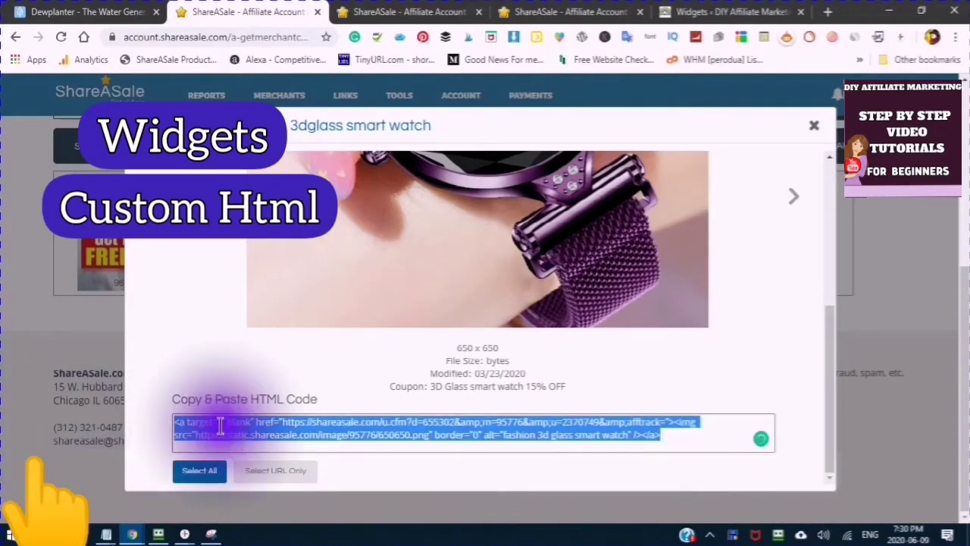
{"action": "right_click", "coordinate": [220, 426]}
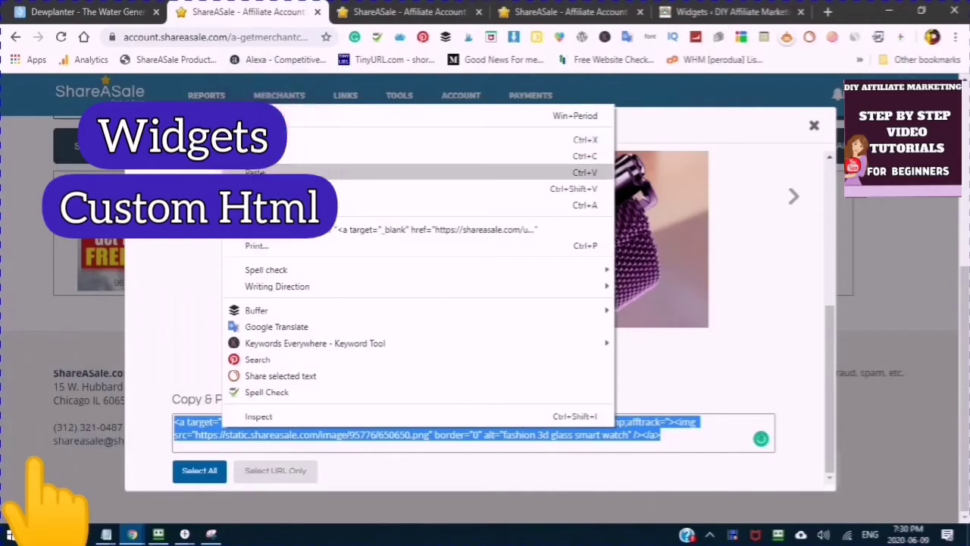
{"action": "left_click", "coordinate": [258, 157]}
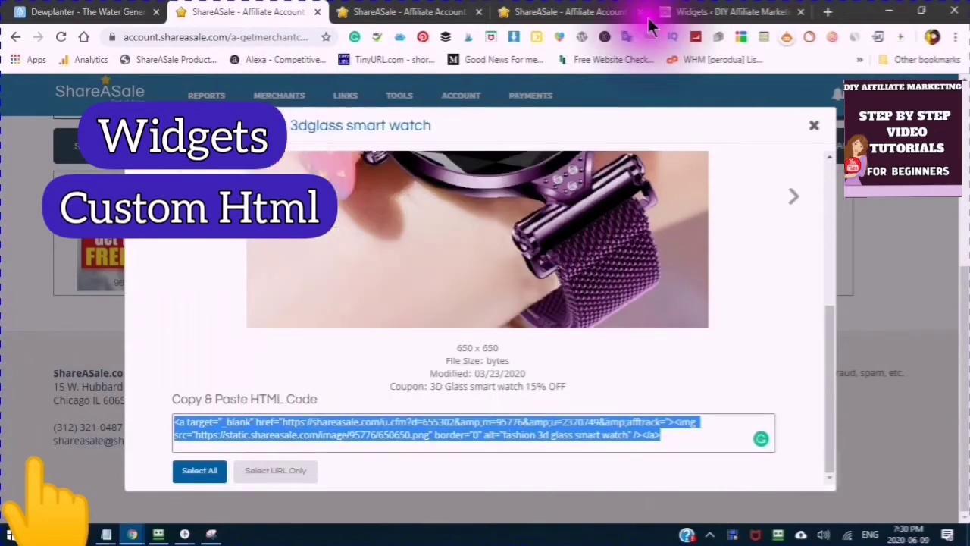
Paste the smart watch banner code on a new line below the Dewplanter code in the WordPress Custom HTML widget.
{"action": "left_click", "coordinate": [721, 20]}
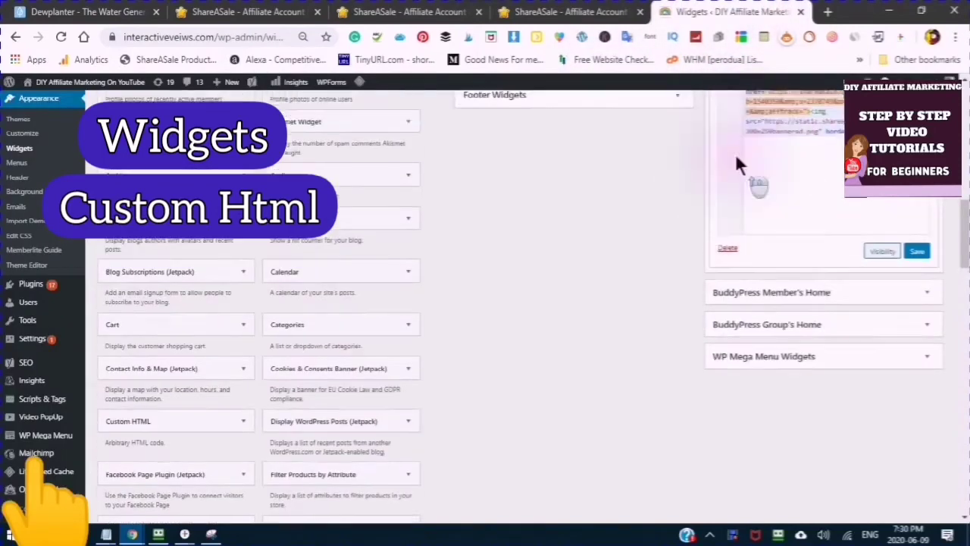
{"action": "left_click_drag", "start_coordinate": [739, 165], "coordinate": [907, 201]}
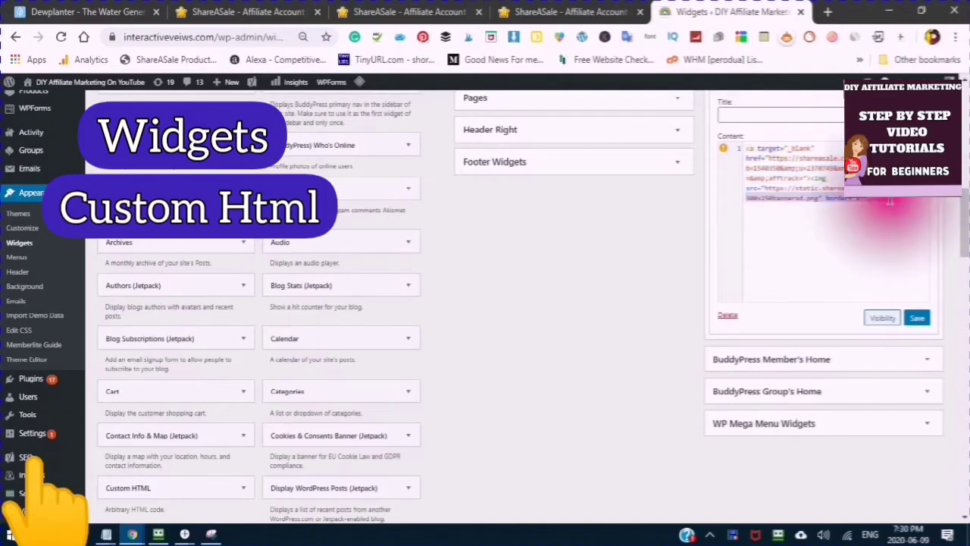
{"action": "left_click", "coordinate": [899, 191]}
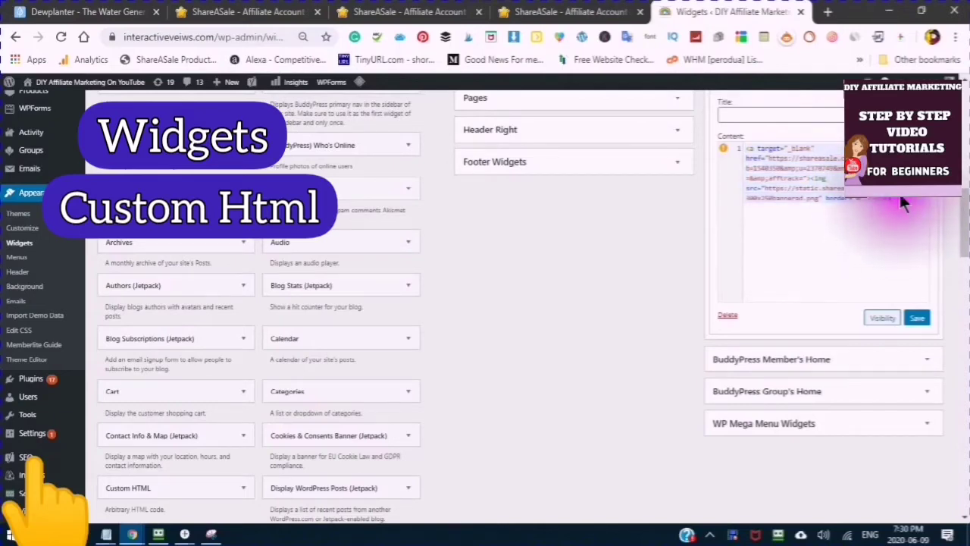
{"action": "key", "text": "Return"}
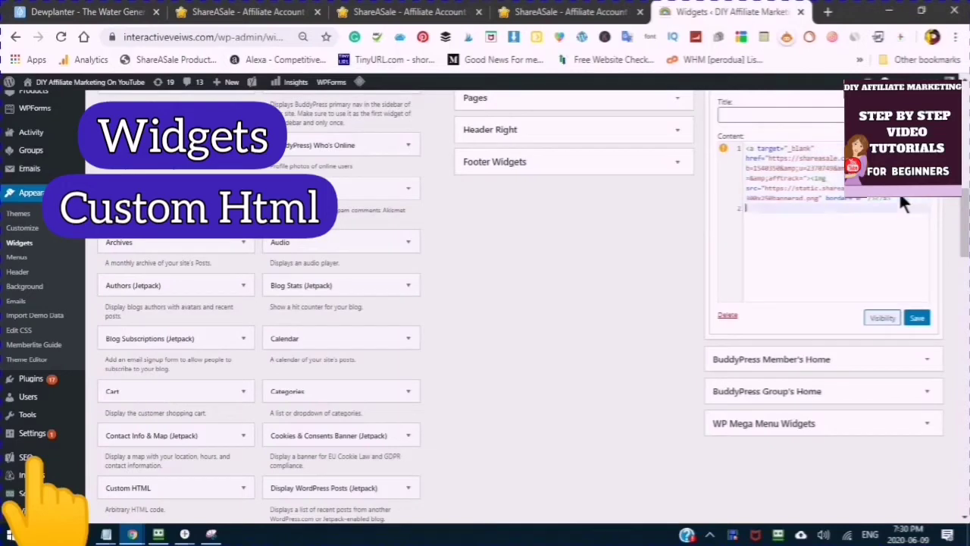
{"action": "right_click", "coordinate": [746, 205]}
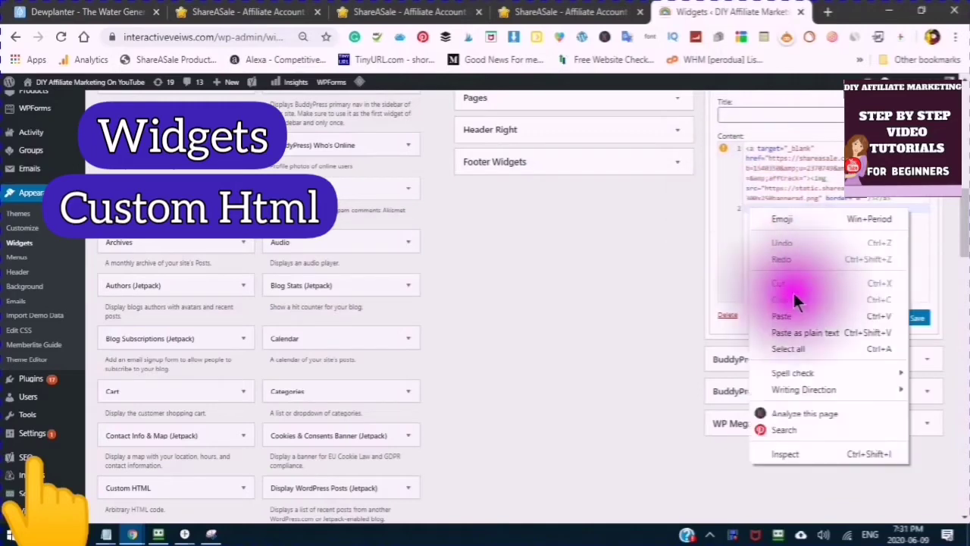
{"action": "left_click", "coordinate": [772, 315]}
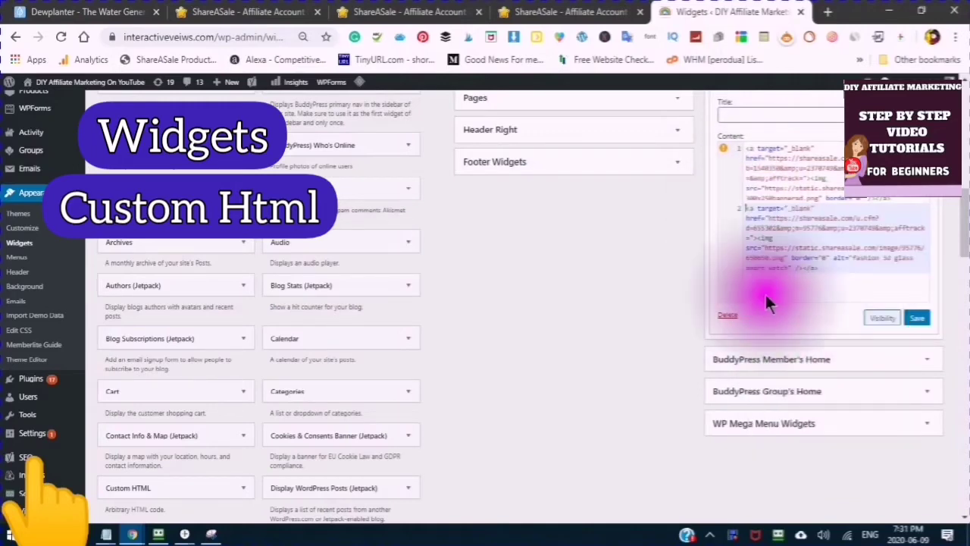
Save the Custom HTML widget with both banner codes and collapse its settings.
{"action": "left_click", "coordinate": [917, 318]}
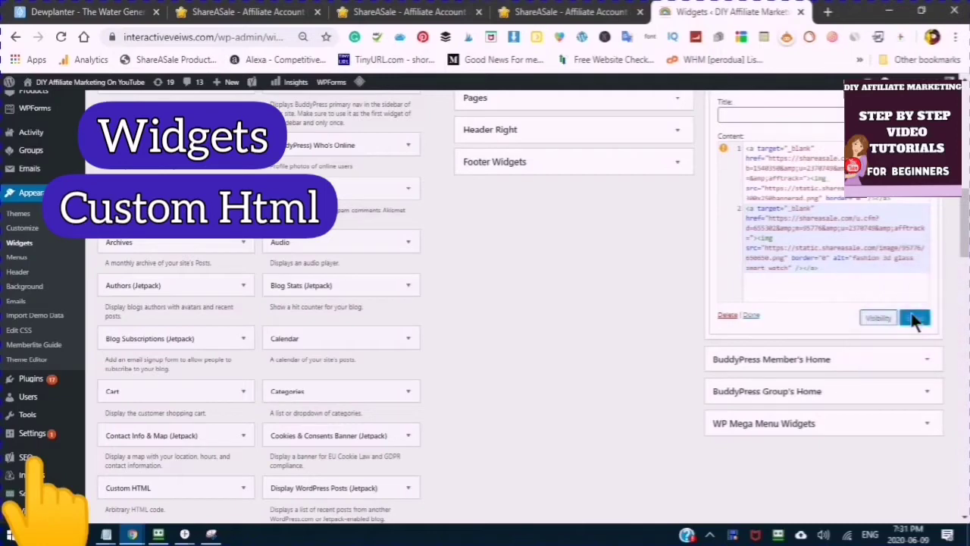
{"action": "left_click", "coordinate": [749, 317]}
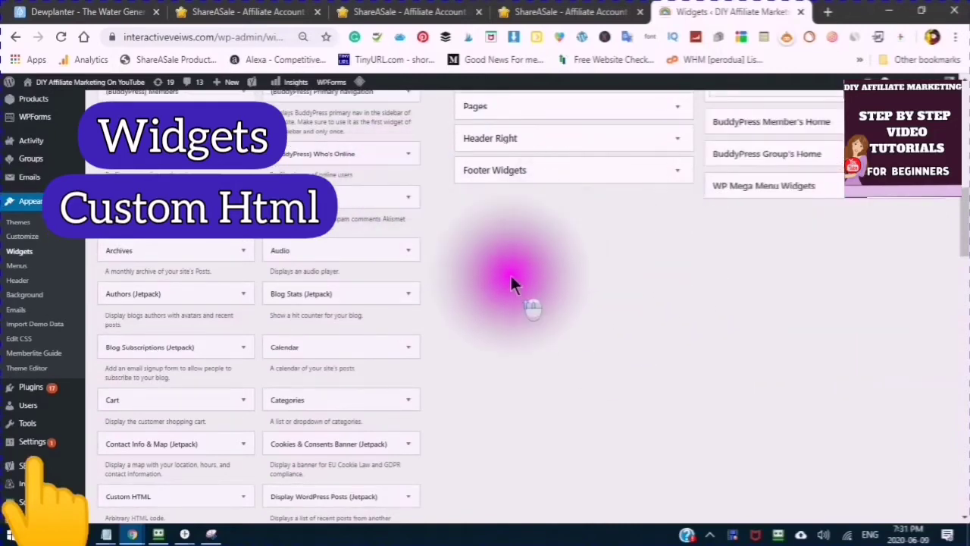
{"action": "scroll", "coordinate": [512, 278], "scroll_direction": "up", "scroll_amount": 3}
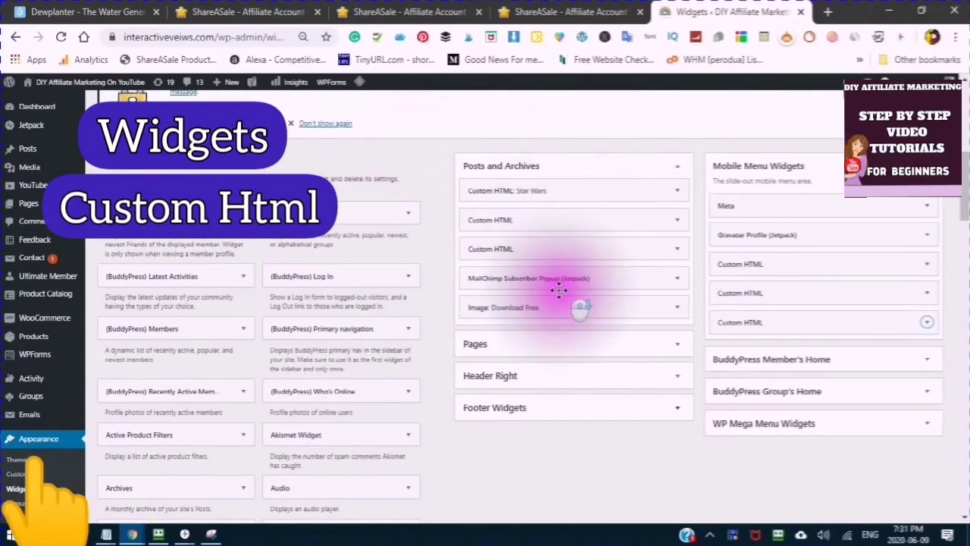
{"action": "scroll", "coordinate": [559, 291], "scroll_direction": "down", "scroll_amount": 2}
{"action": "scroll", "coordinate": [559, 290], "scroll_direction": "up", "scroll_amount": 1}
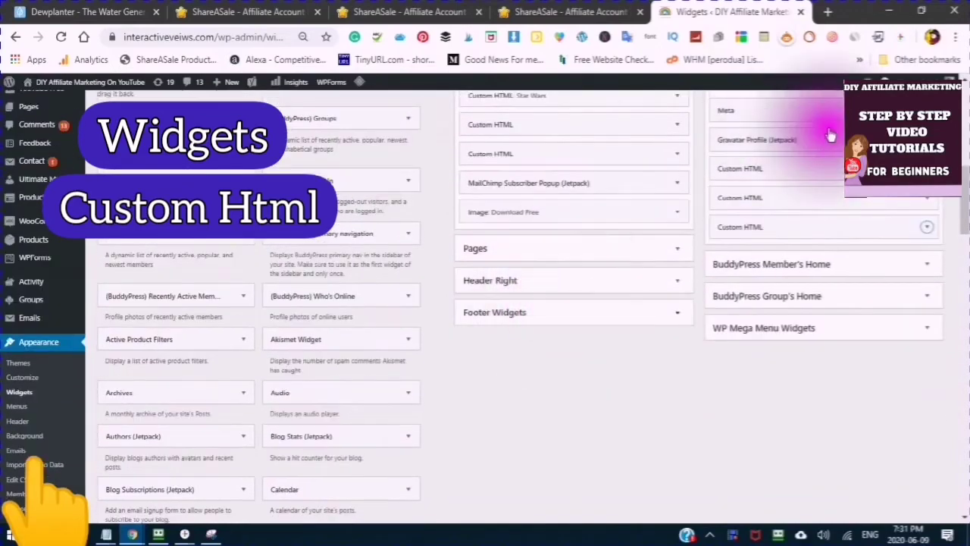
{"action": "scroll", "coordinate": [830, 135], "scroll_direction": "up", "scroll_amount": 1}
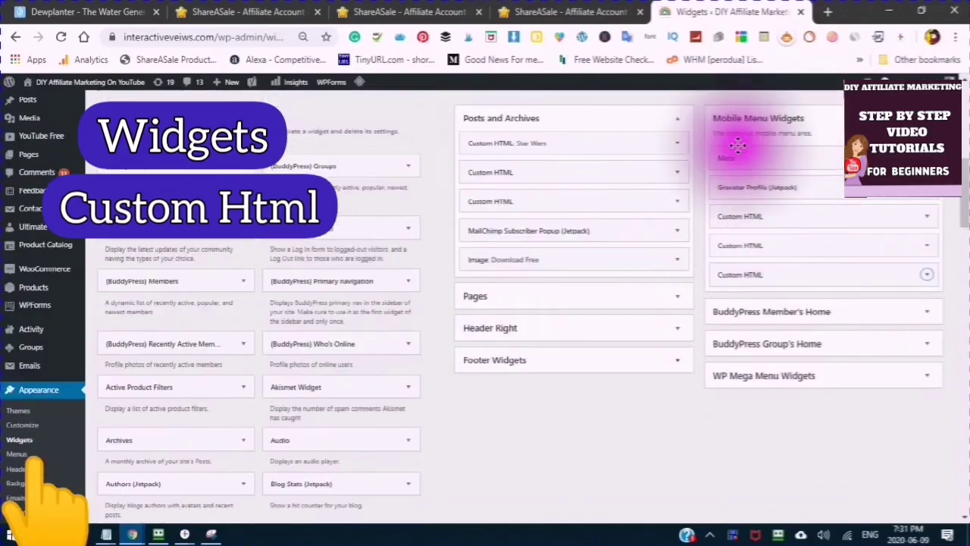
{"action": "left_click", "coordinate": [927, 219]}
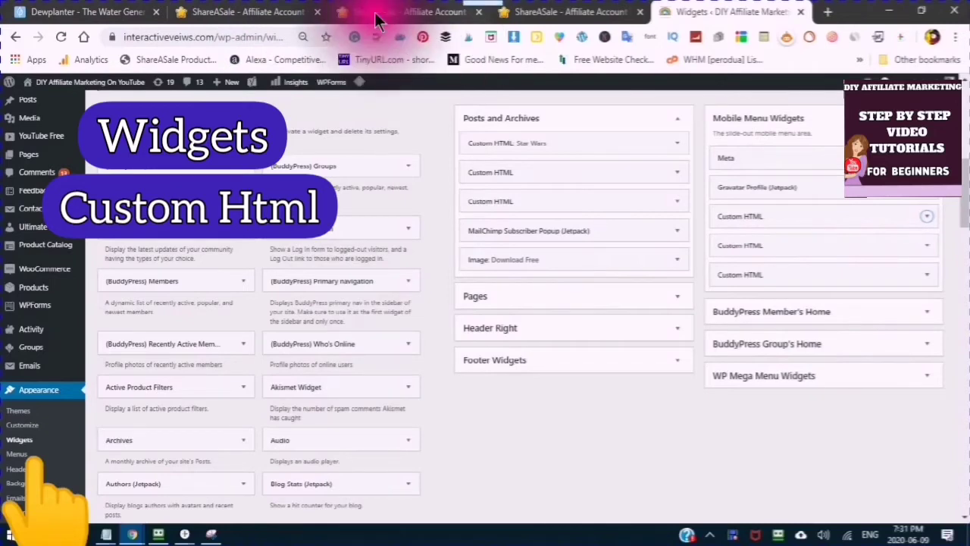
Return to ShareASale's Dewplanter banners and close the 300x250 banner's code window.
{"action": "left_click", "coordinate": [374, 12]}
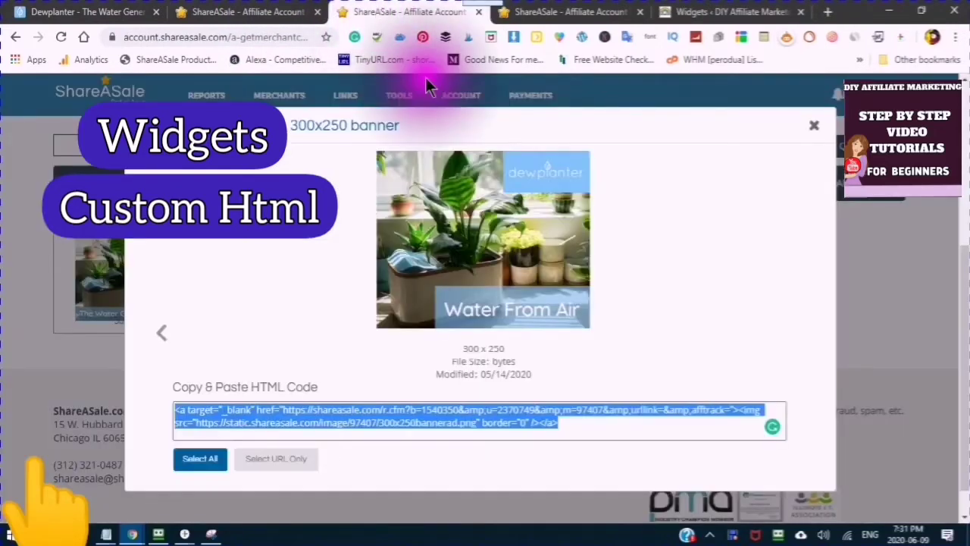
{"action": "left_click", "coordinate": [813, 129]}
{"action": "left_click", "coordinate": [813, 127]}
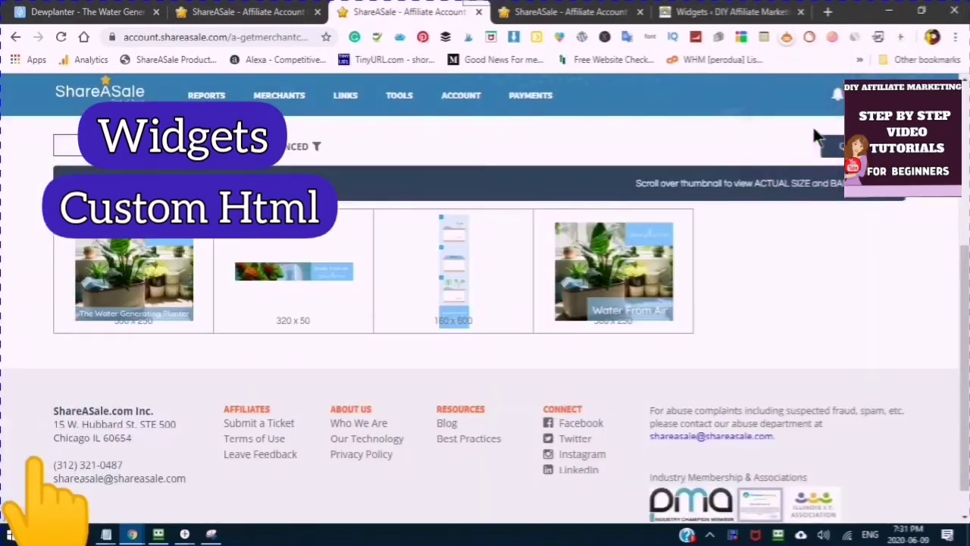
Return to khsmartmarket's banners in ShareASale, close the 3dglass smart watch code window and open the merchant's Videos list.
{"action": "left_click", "coordinate": [216, 17]}
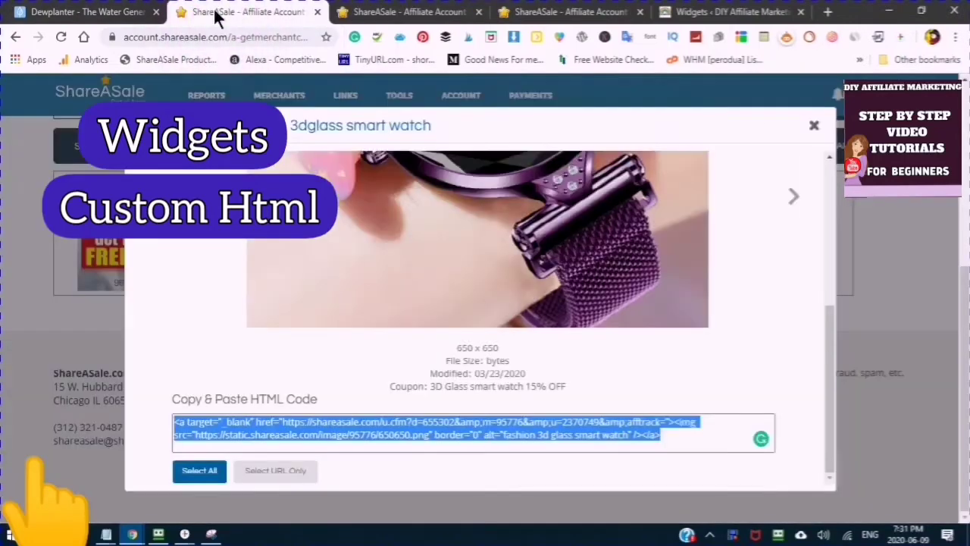
{"action": "left_click", "coordinate": [815, 128]}
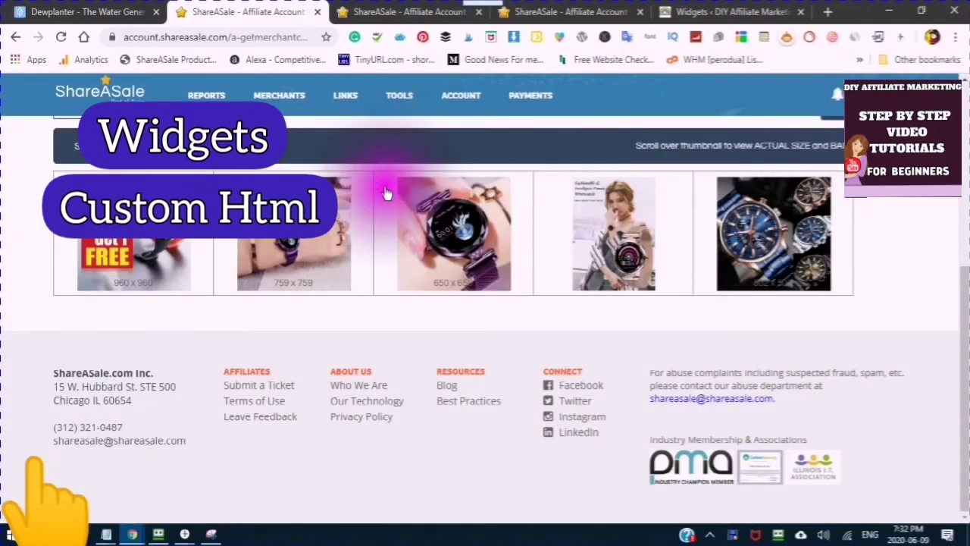
{"action": "scroll", "coordinate": [343, 227], "scroll_direction": "up", "scroll_amount": 4}
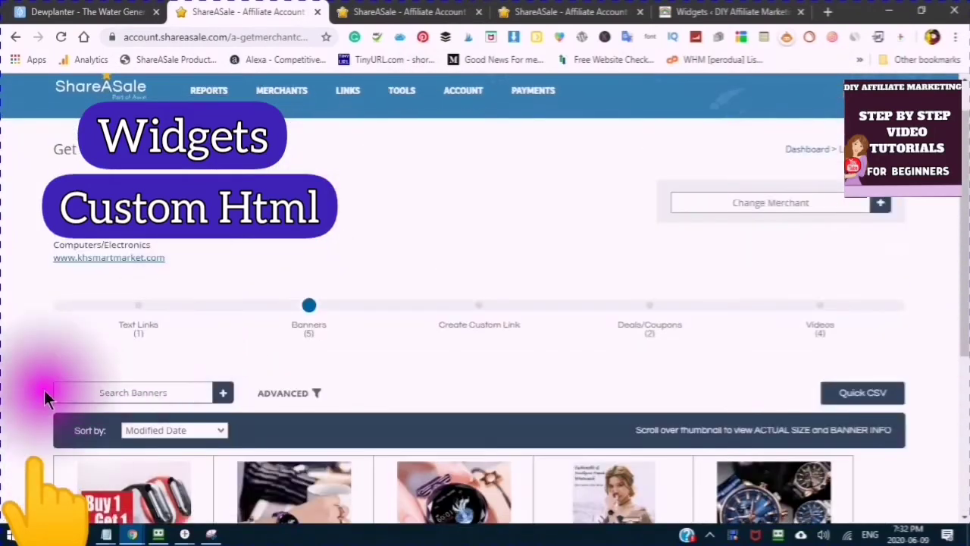
{"action": "left_click", "coordinate": [820, 313]}
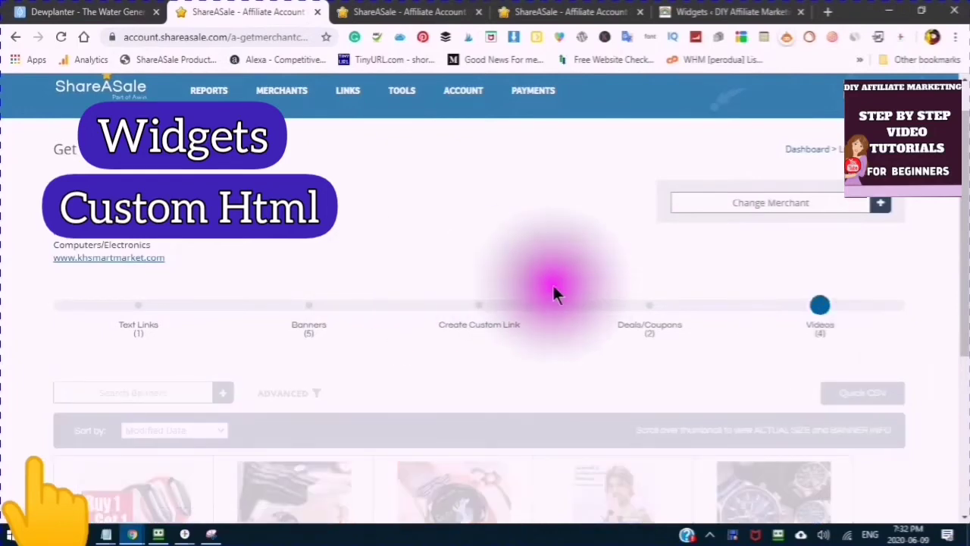
{"action": "scroll", "coordinate": [586, 300], "scroll_direction": "down", "scroll_amount": 4}
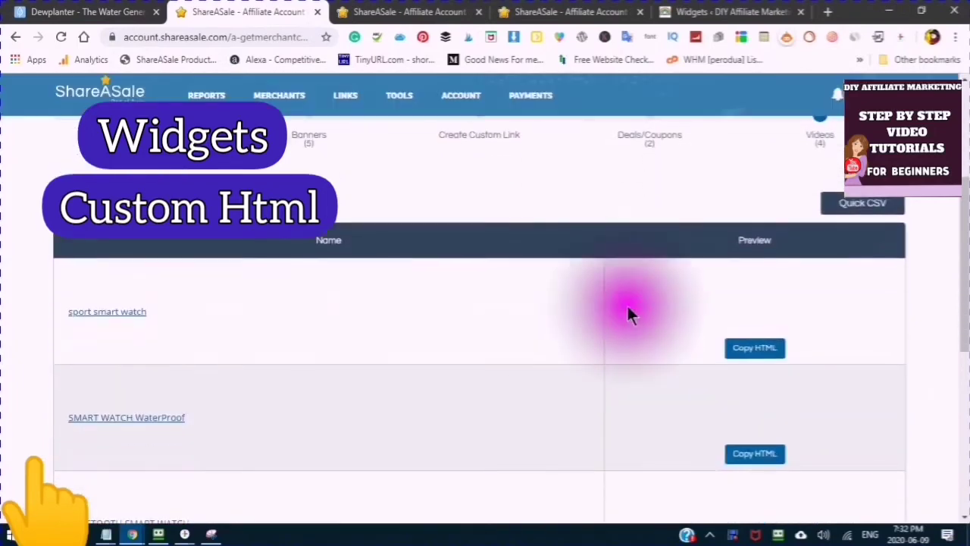
{"action": "scroll", "coordinate": [552, 282], "scroll_direction": "down", "scroll_amount": 1}
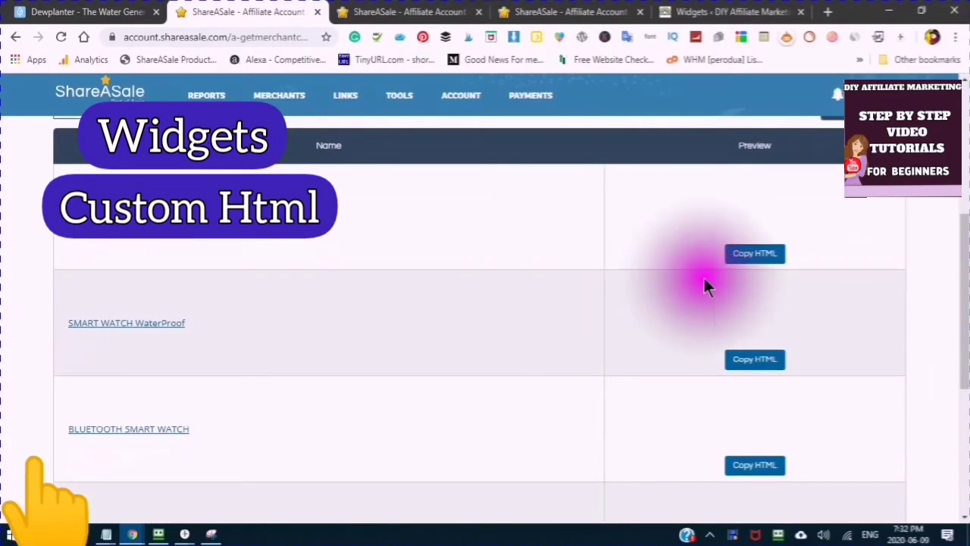
Open the sport smart watch video and display its HTML code for placing it on a site.
{"action": "left_click", "coordinate": [754, 253]}
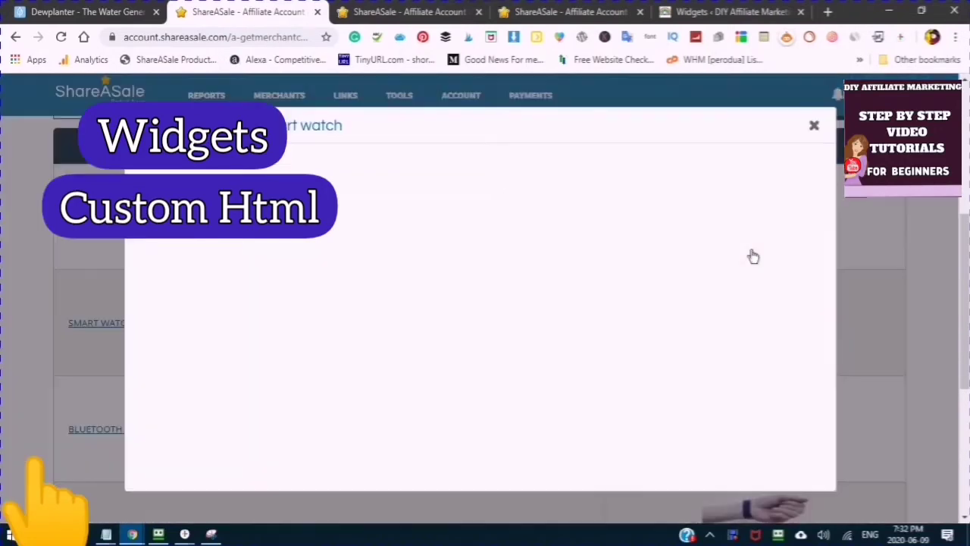
{"action": "left_click", "coordinate": [751, 244]}
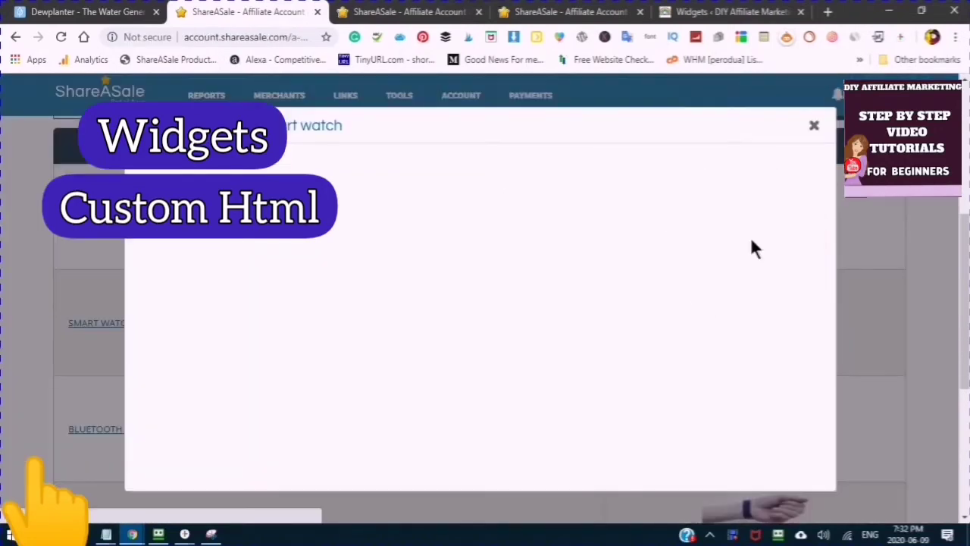
{"action": "left_click", "coordinate": [751, 240]}
{"action": "left_click", "coordinate": [674, 190]}
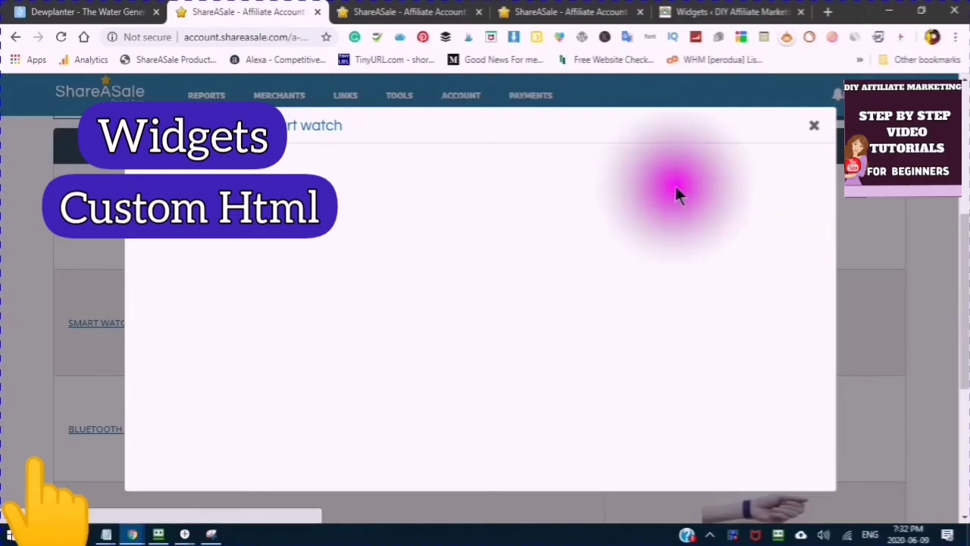
{"action": "left_click", "coordinate": [675, 189]}
{"action": "left_click", "coordinate": [656, 325]}
{"action": "left_click", "coordinate": [614, 446]}
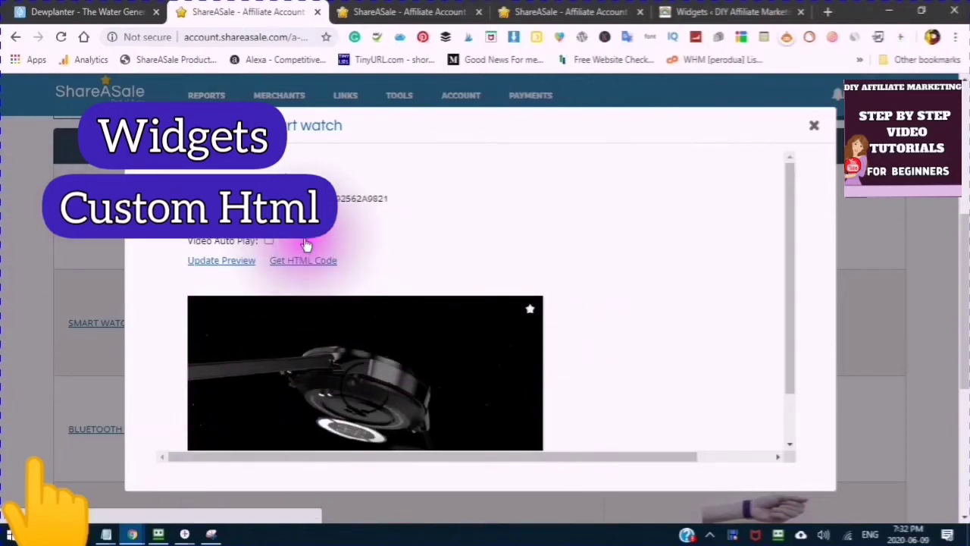
{"action": "scroll", "coordinate": [296, 258], "scroll_direction": "down", "scroll_amount": 1}
{"action": "scroll", "coordinate": [296, 258], "scroll_direction": "down", "scroll_amount": 2}
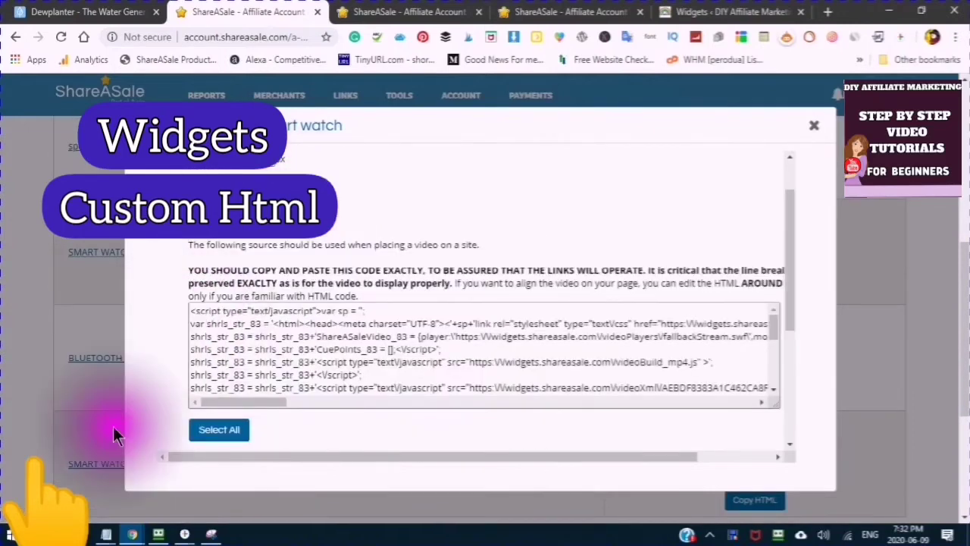
Copy the complete HTML code of the sport smart watch video.
{"action": "left_click", "coordinate": [213, 431]}
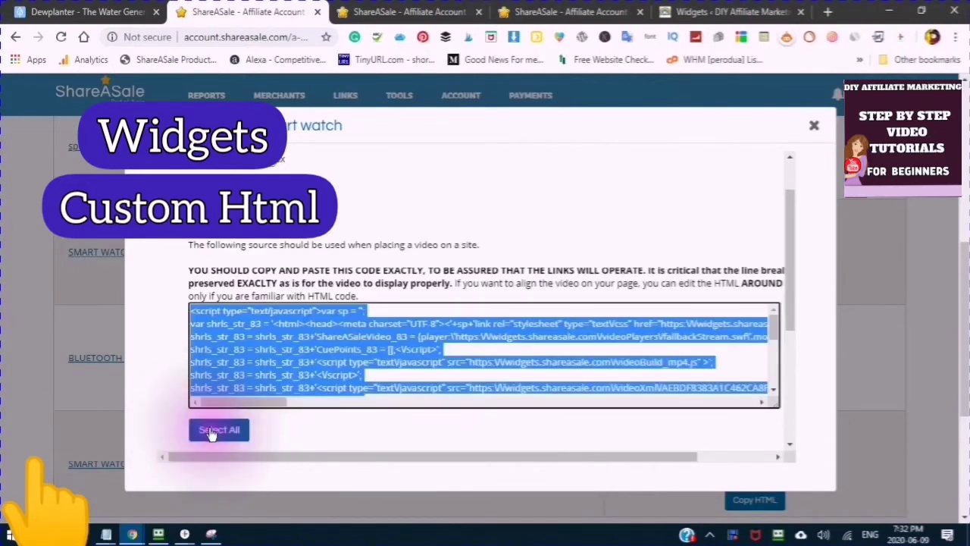
{"action": "right_click", "coordinate": [269, 345]}
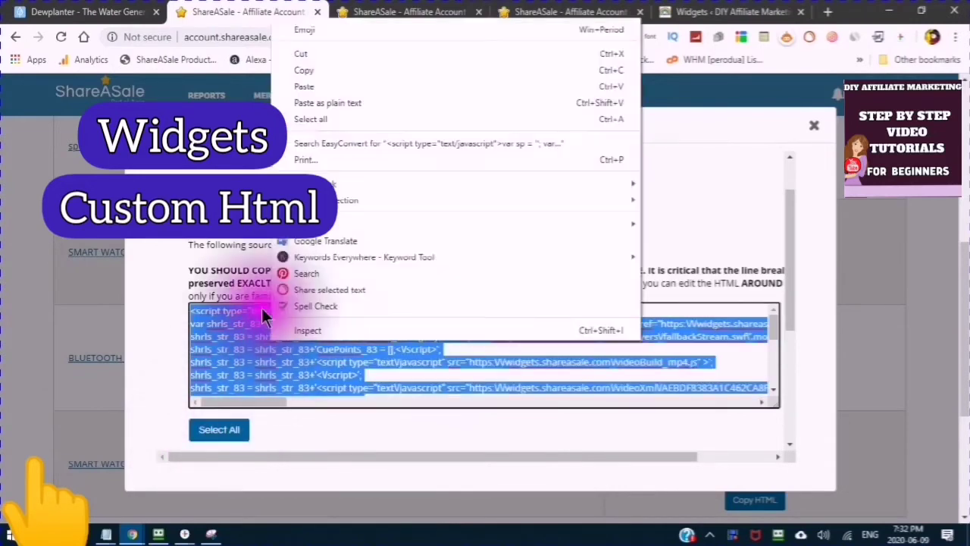
{"action": "left_click", "coordinate": [297, 70]}
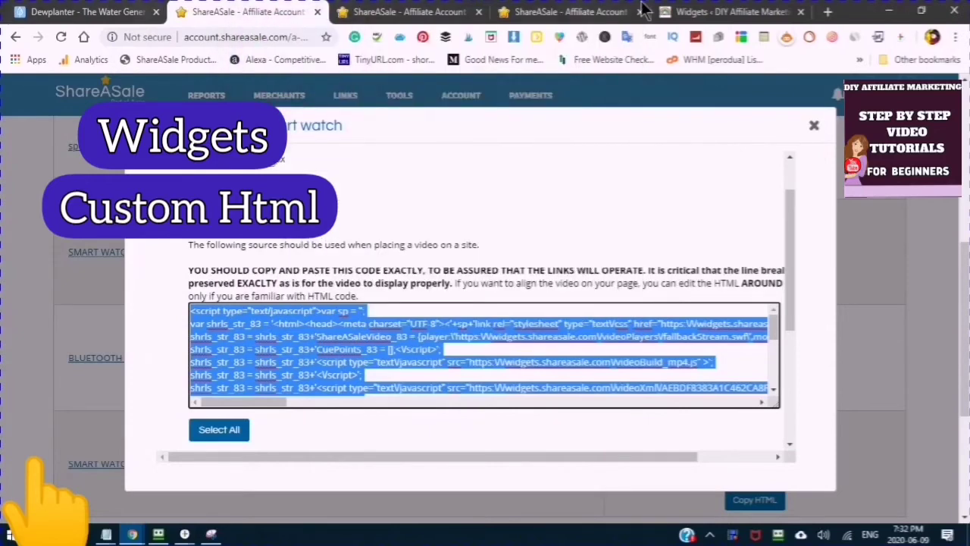
Switch to the WordPress widgets page and add a Custom HTML widget to the Header Right area.
{"action": "left_click", "coordinate": [728, 12]}
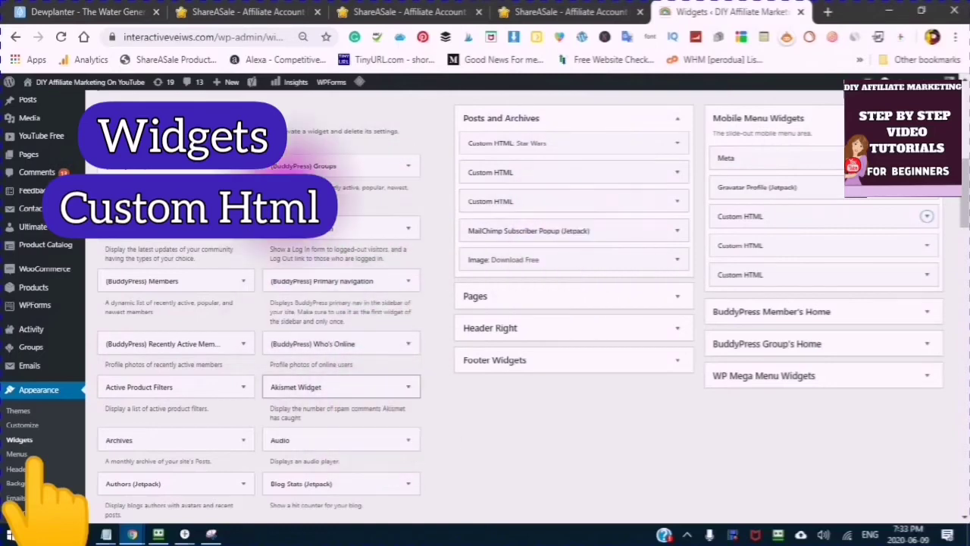
{"action": "scroll", "coordinate": [199, 303], "scroll_direction": "down", "scroll_amount": 3}
{"action": "scroll", "coordinate": [199, 303], "scroll_direction": "down", "scroll_amount": 6}
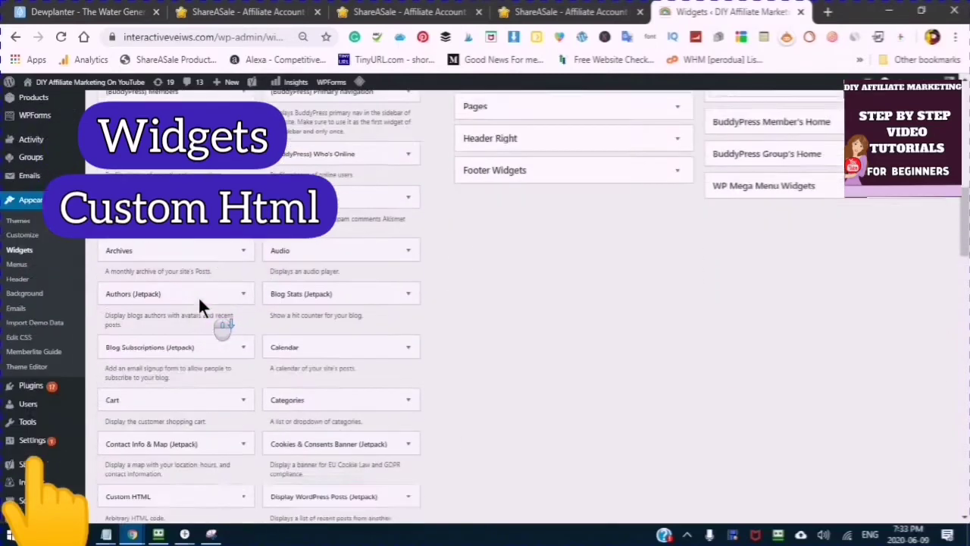
{"action": "scroll", "coordinate": [122, 325], "scroll_direction": "down", "scroll_amount": 2}
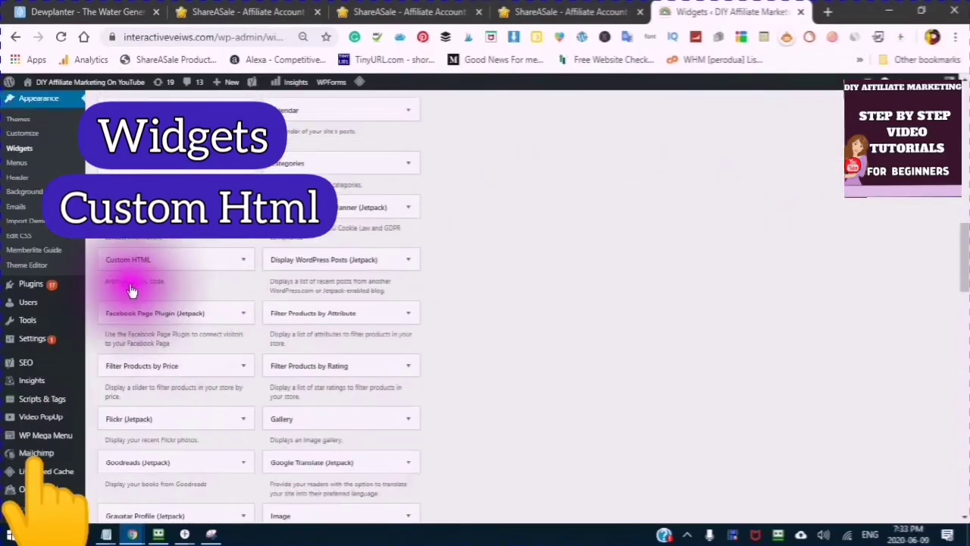
{"action": "left_click", "coordinate": [244, 262]}
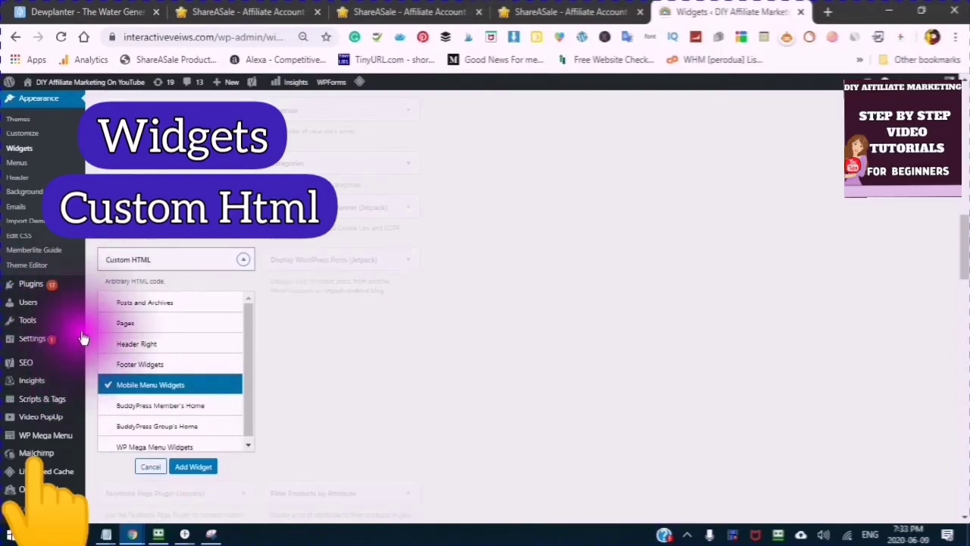
{"action": "left_click", "coordinate": [127, 344]}
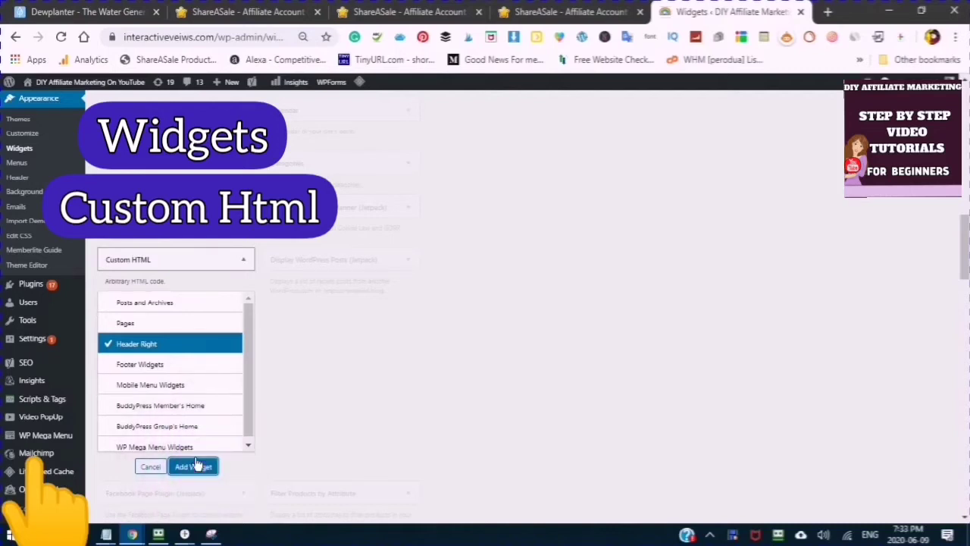
{"action": "left_click", "coordinate": [194, 466]}
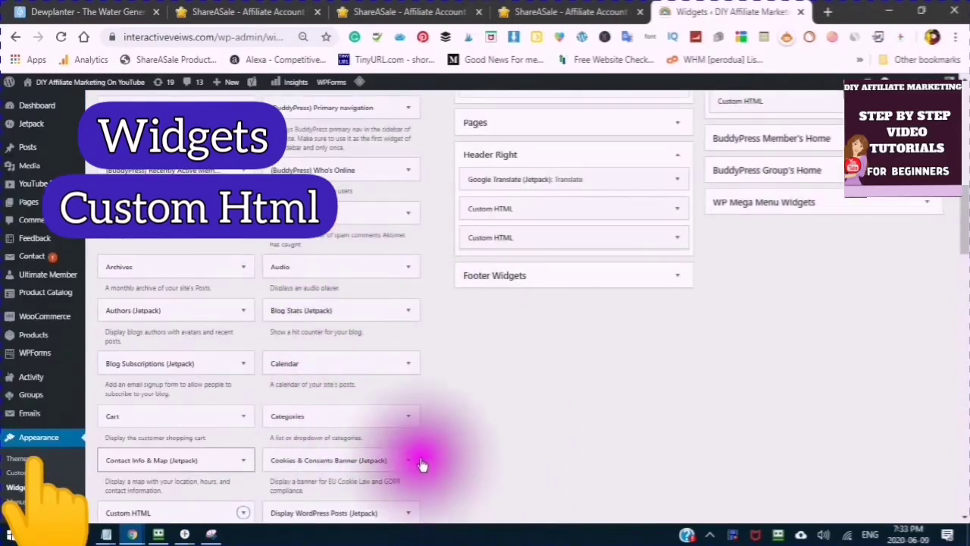
Paste the sport smart watch video code into the content of the new Header Right Custom HTML widget.
{"action": "scroll", "coordinate": [493, 455], "scroll_direction": "up", "scroll_amount": 1}
{"action": "scroll", "coordinate": [497, 446], "scroll_direction": "up", "scroll_amount": 1}
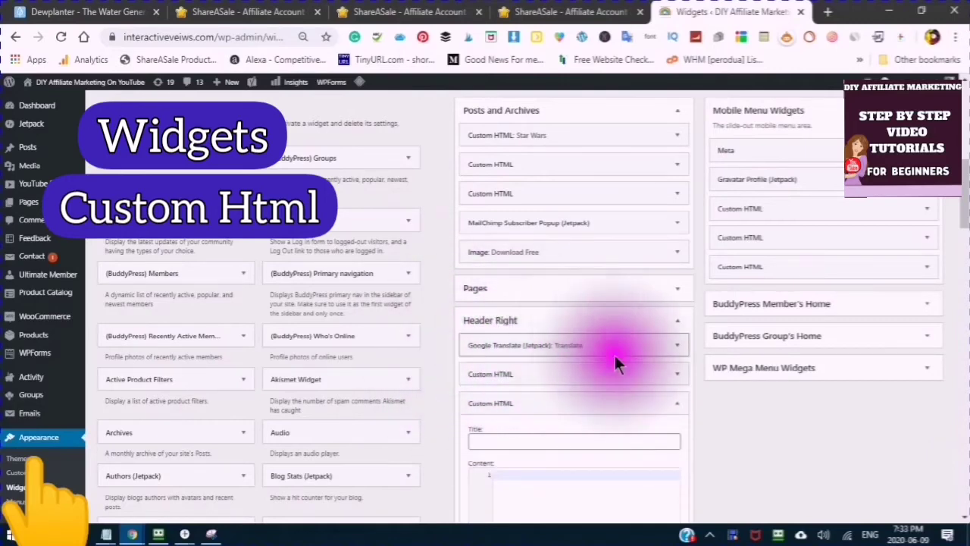
{"action": "scroll", "coordinate": [596, 382], "scroll_direction": "down", "scroll_amount": 3}
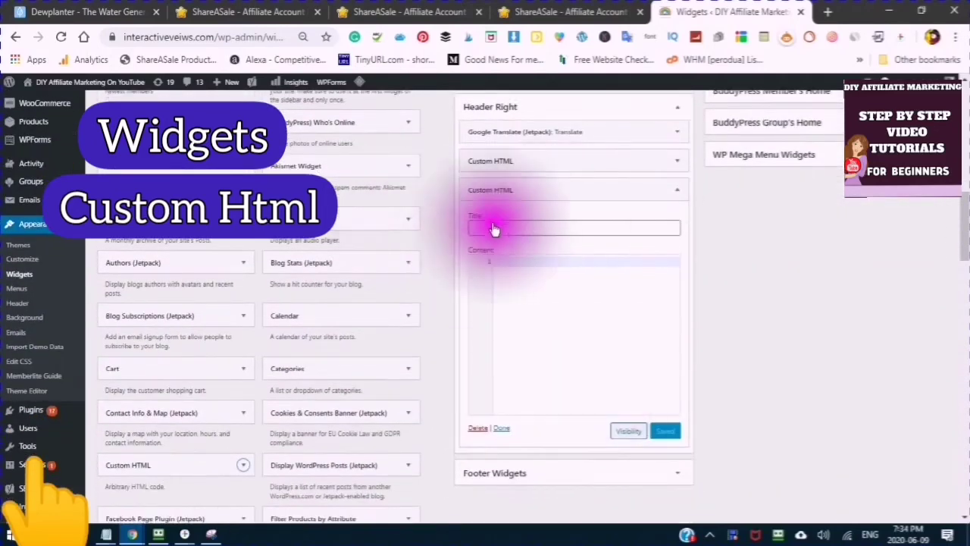
{"action": "left_click", "coordinate": [498, 254]}
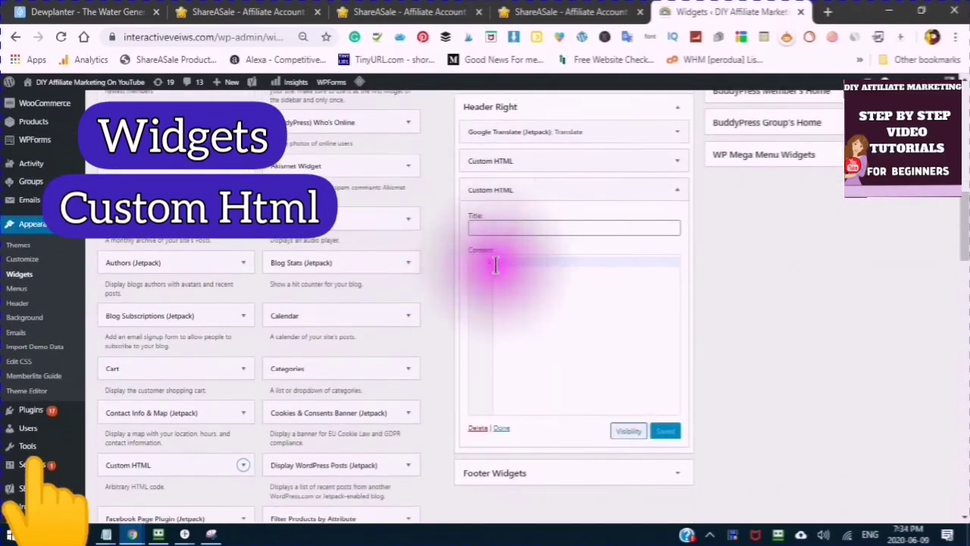
{"action": "left_click", "coordinate": [495, 256]}
{"action": "right_click", "coordinate": [496, 260]}
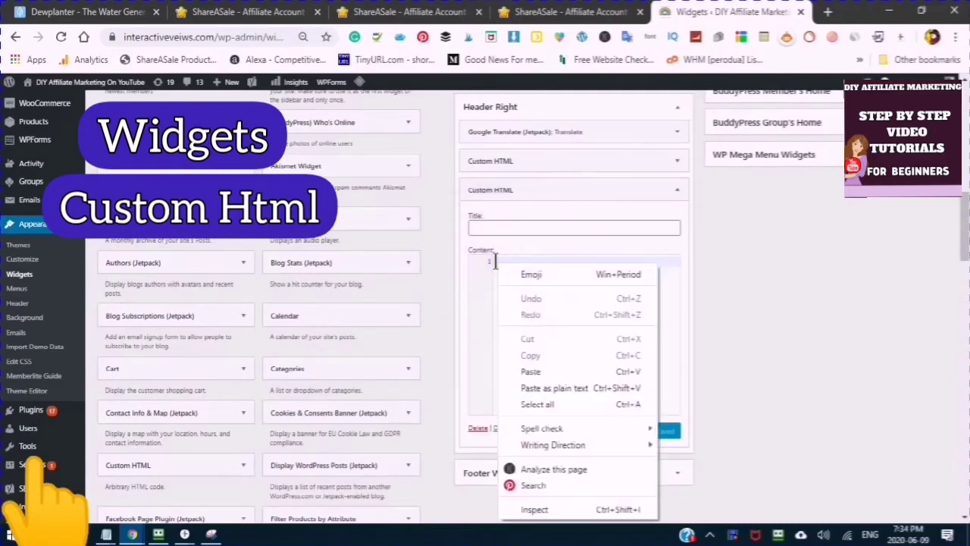
{"action": "left_click", "coordinate": [522, 367]}
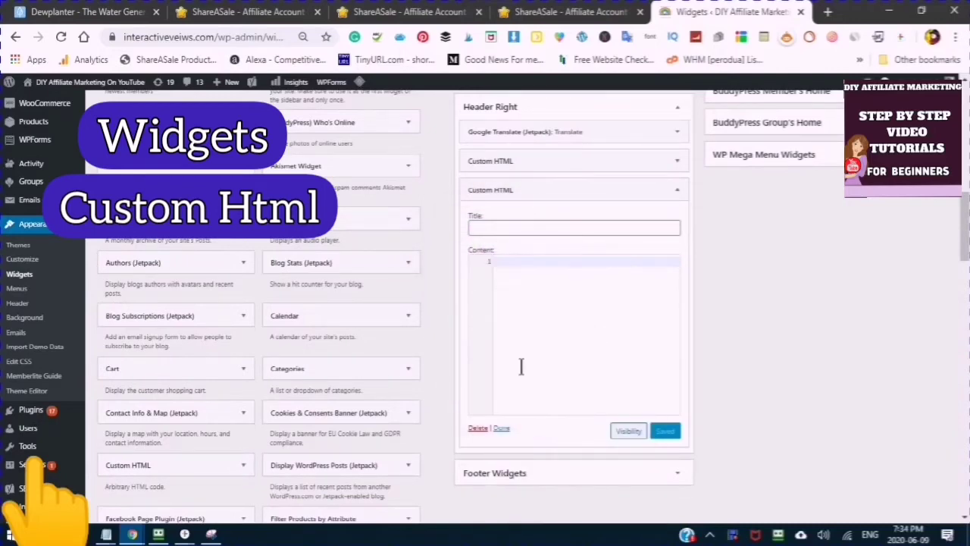
{"action": "left_click", "coordinate": [521, 367]}
{"action": "key", "text": "ctrl+v"}
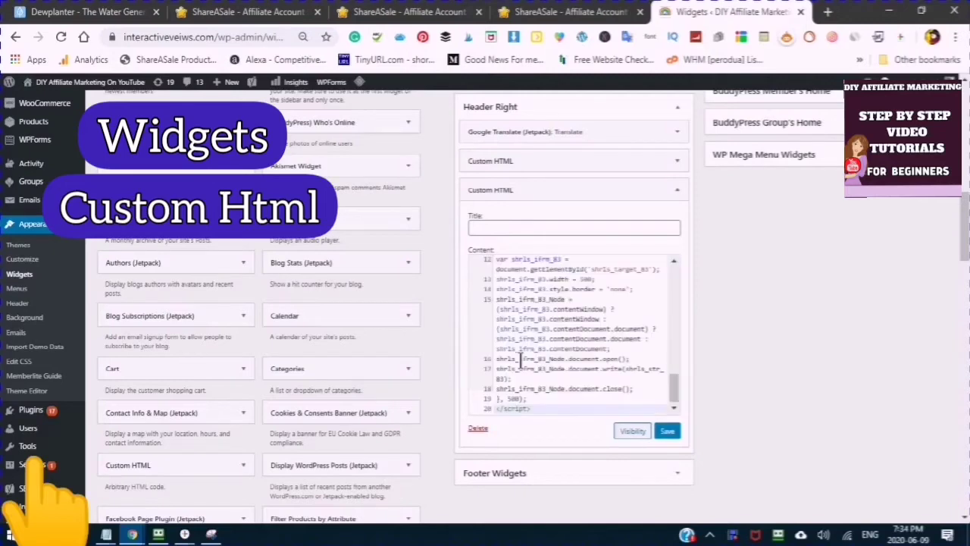
Look through the pasted video code, then save the Header Right Custom HTML widget and collapse its settings.
{"action": "left_click", "coordinate": [502, 398]}
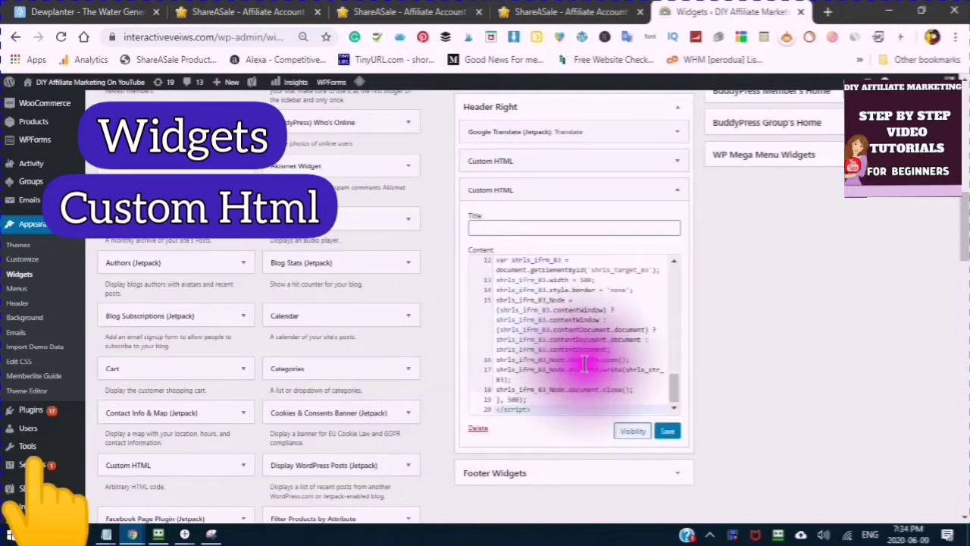
{"action": "left_click", "coordinate": [661, 433]}
{"action": "left_click", "coordinate": [520, 325]}
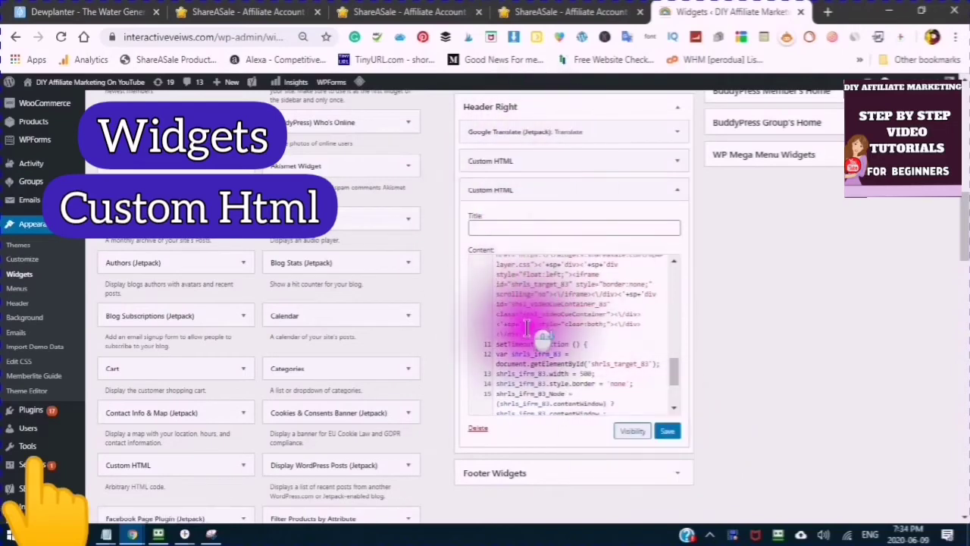
{"action": "scroll", "coordinate": [521, 369], "scroll_direction": "down", "scroll_amount": 1}
{"action": "scroll", "coordinate": [520, 379], "scroll_direction": "down", "scroll_amount": 2}
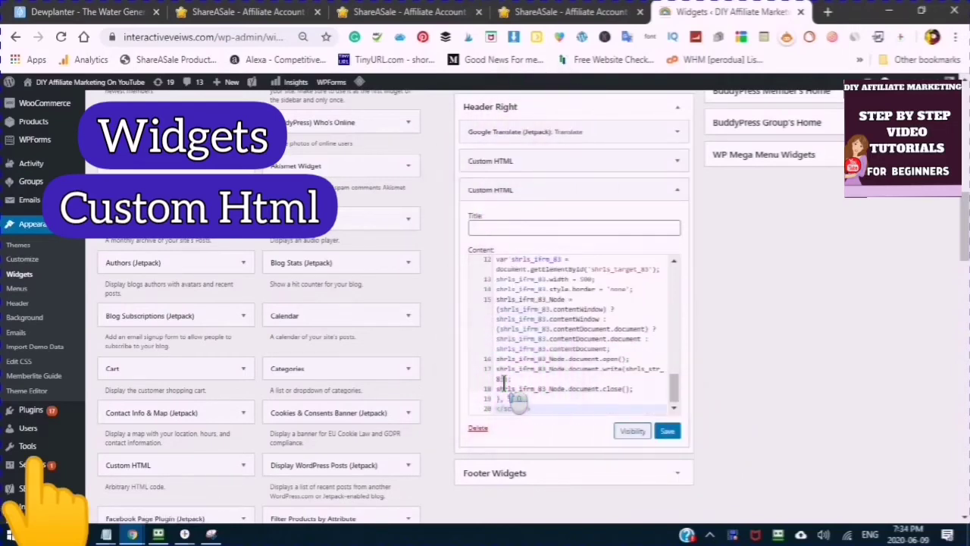
{"action": "scroll", "coordinate": [663, 390], "scroll_direction": "up", "scroll_amount": 3}
{"action": "left_click", "coordinate": [667, 431]}
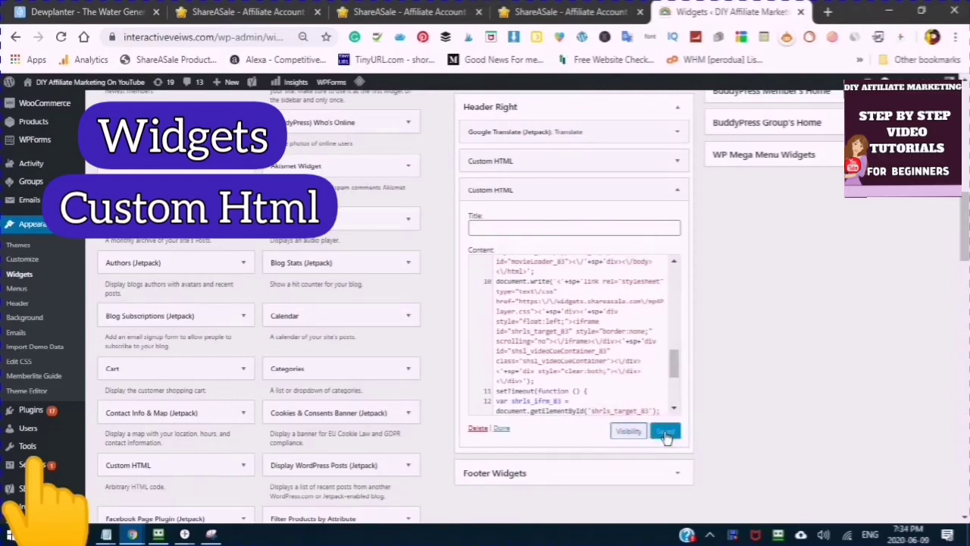
{"action": "left_click", "coordinate": [502, 429]}
{"action": "left_click", "coordinate": [502, 430]}
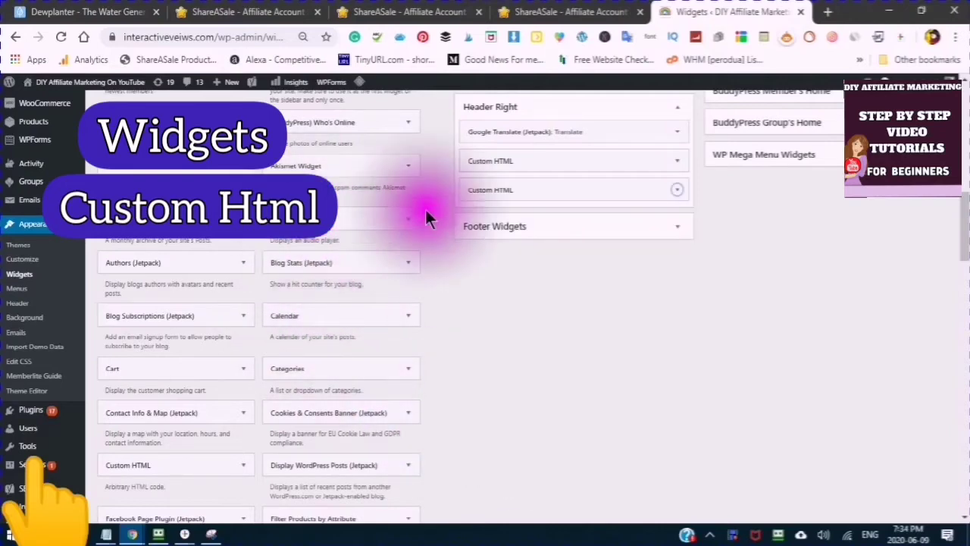
Switch back to ShareASale's Get Links page with the recently joined merchants.
{"action": "scroll", "coordinate": [381, 151], "scroll_direction": "up", "scroll_amount": 3}
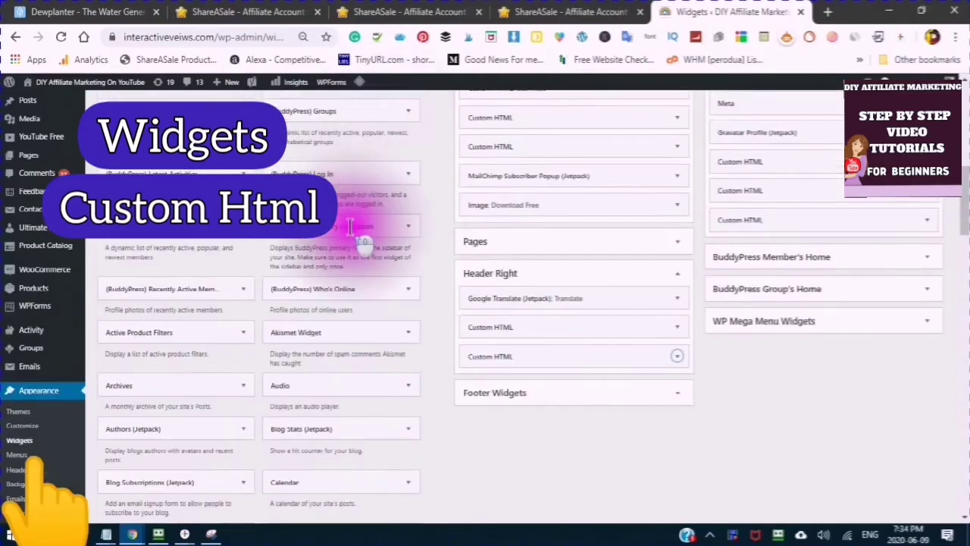
{"action": "scroll", "coordinate": [350, 227], "scroll_direction": "up", "scroll_amount": 8}
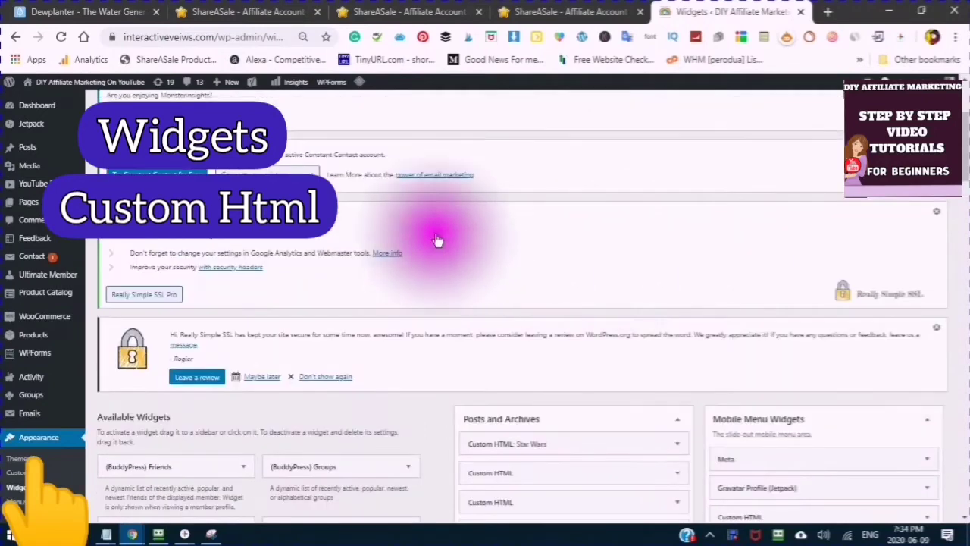
{"action": "scroll", "coordinate": [442, 220], "scroll_direction": "up", "scroll_amount": 3}
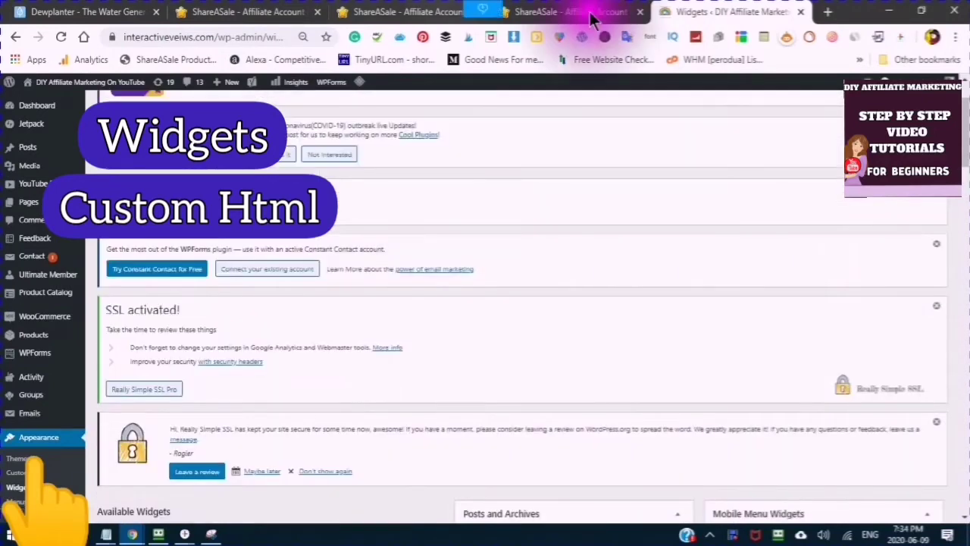
{"action": "left_click", "coordinate": [532, 13]}
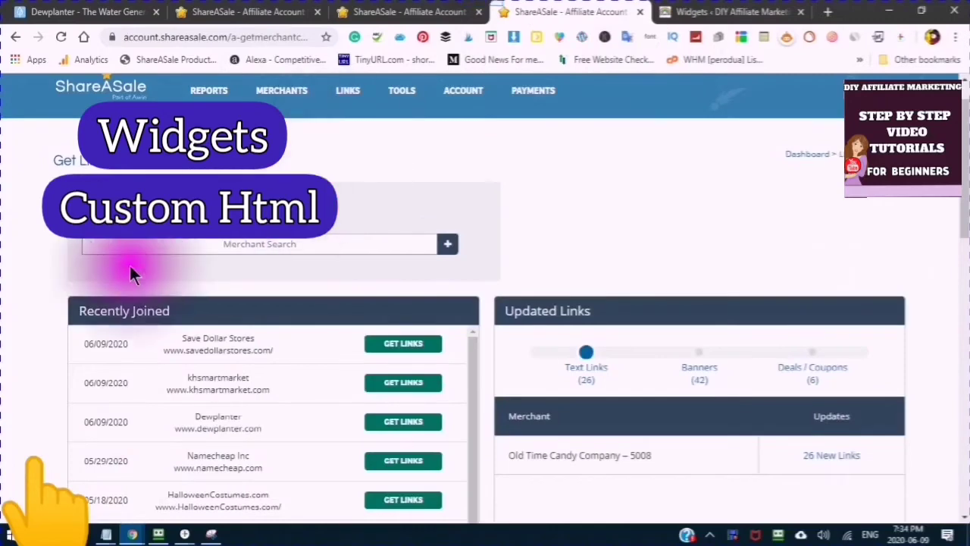
Switch to the khsmartmarket merchant page in ShareASale and open its Deals/Coupons list.
{"action": "left_click", "coordinate": [360, 17]}
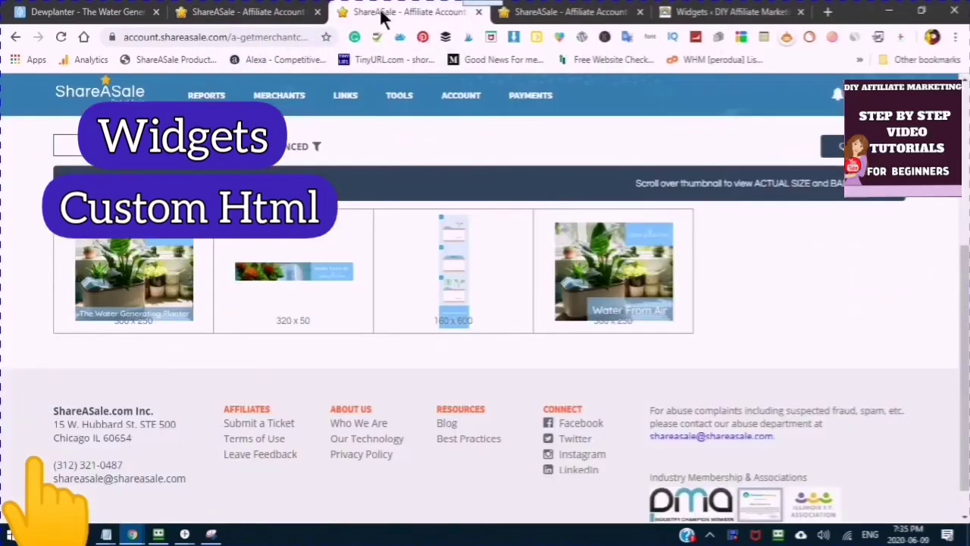
{"action": "left_click", "coordinate": [490, 101]}
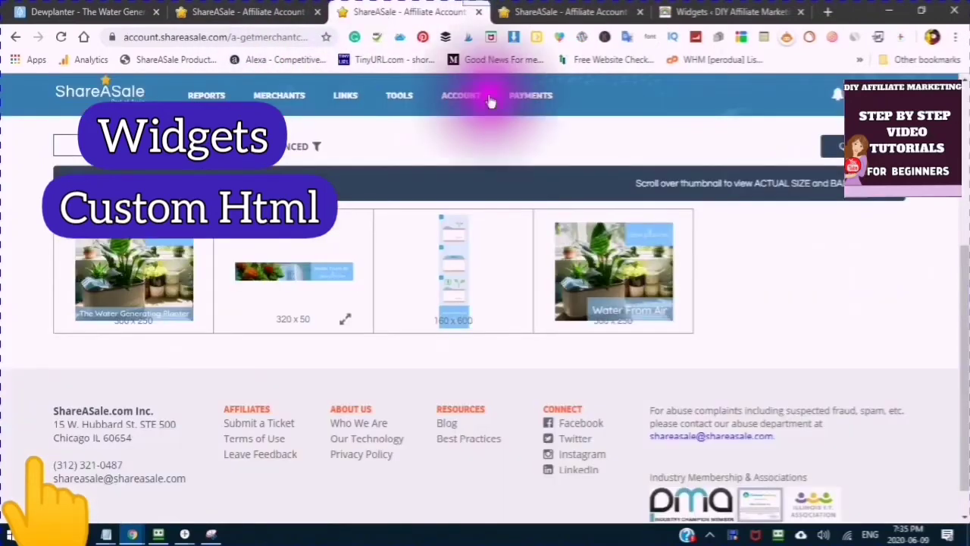
{"action": "scroll", "coordinate": [338, 309], "scroll_direction": "up", "scroll_amount": 3}
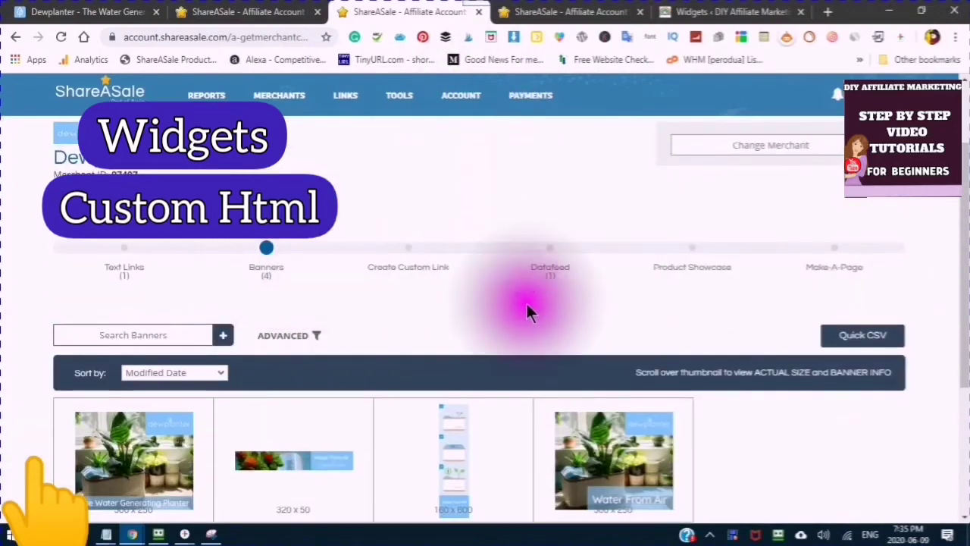
{"action": "left_click", "coordinate": [235, 15]}
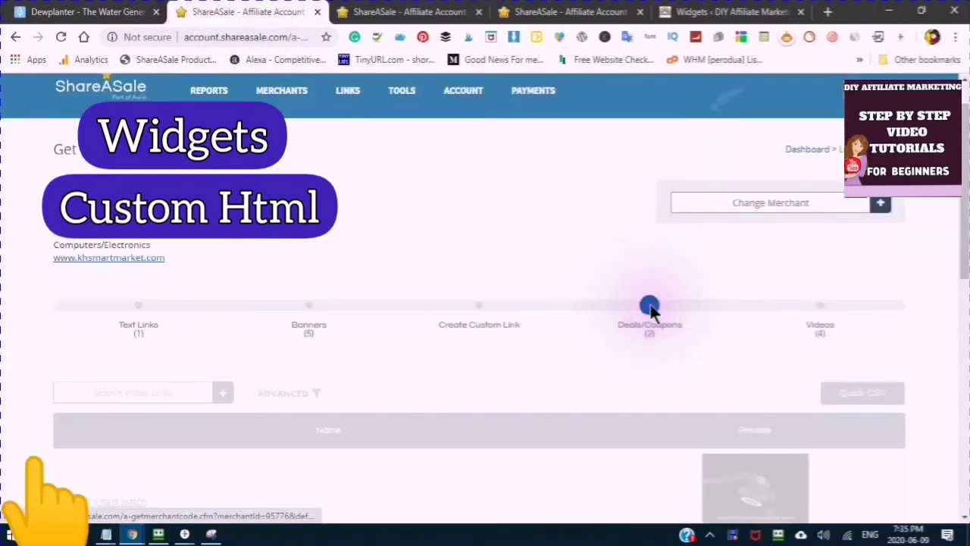
{"action": "left_click", "coordinate": [470, 299]}
{"action": "scroll", "coordinate": [469, 299], "scroll_direction": "down", "scroll_amount": 10}
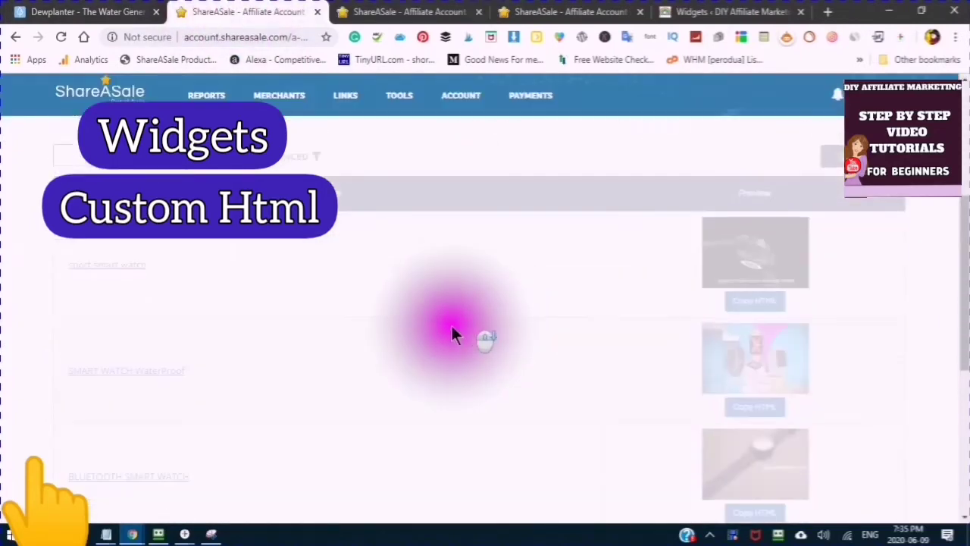
{"action": "scroll", "coordinate": [432, 366], "scroll_direction": "up", "scroll_amount": 1}
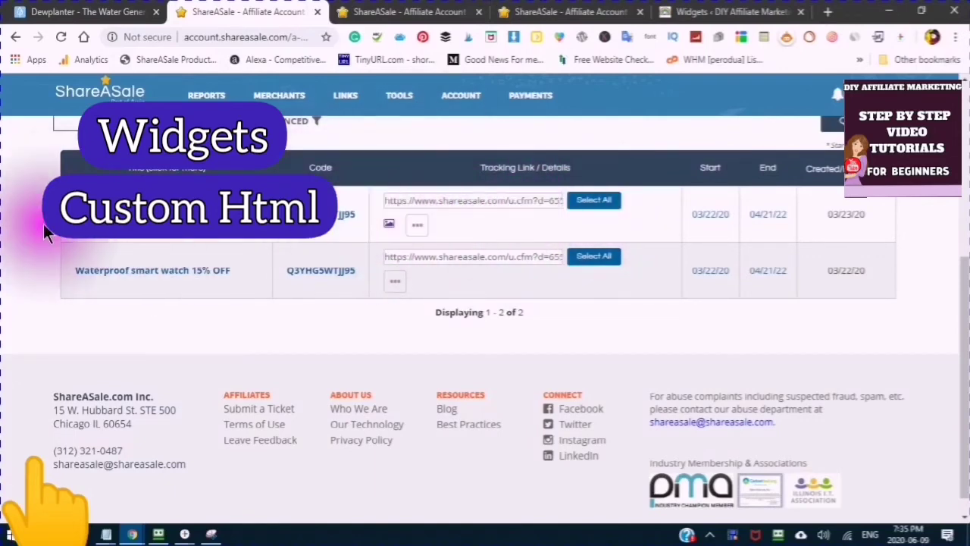
Open the details of the first smart watch 15% OFF coupon and copy the first HTML code of its linked banners.
{"action": "left_click", "coordinate": [130, 241]}
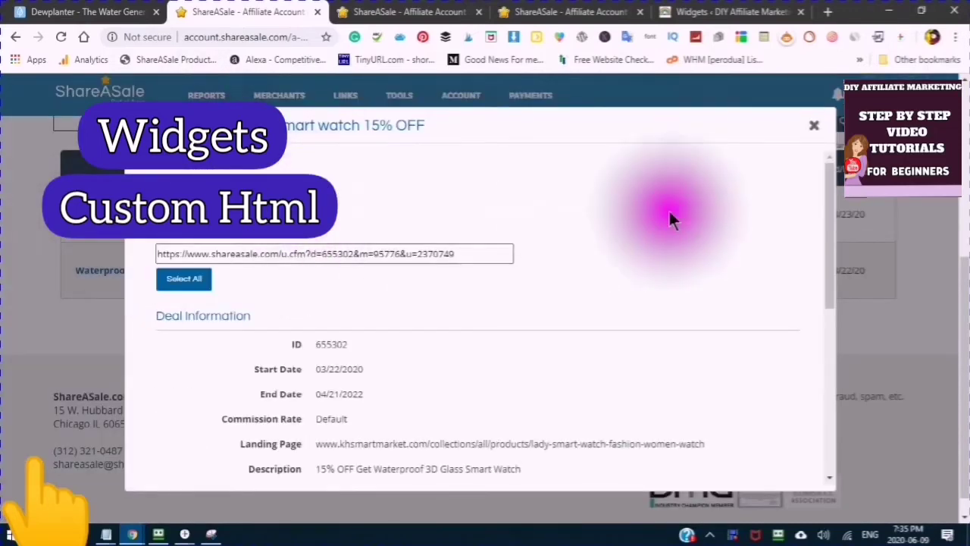
{"action": "scroll", "coordinate": [661, 255], "scroll_direction": "down", "scroll_amount": 4}
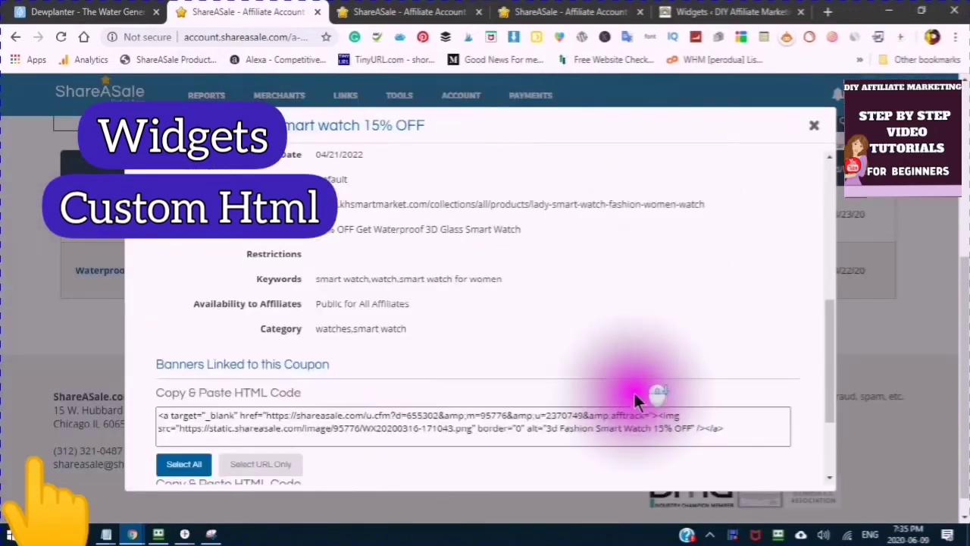
{"action": "scroll", "coordinate": [634, 390], "scroll_direction": "down", "scroll_amount": 2}
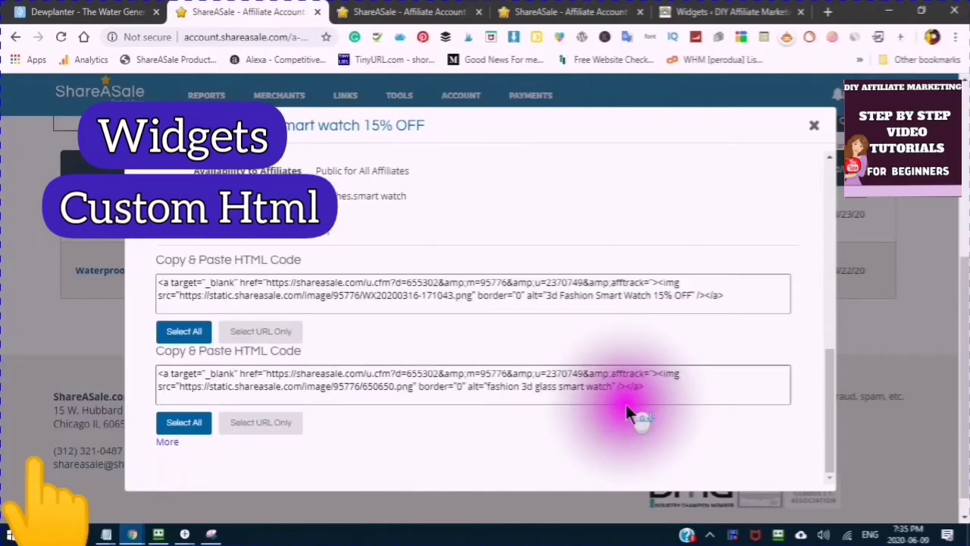
{"action": "left_click", "coordinate": [171, 338]}
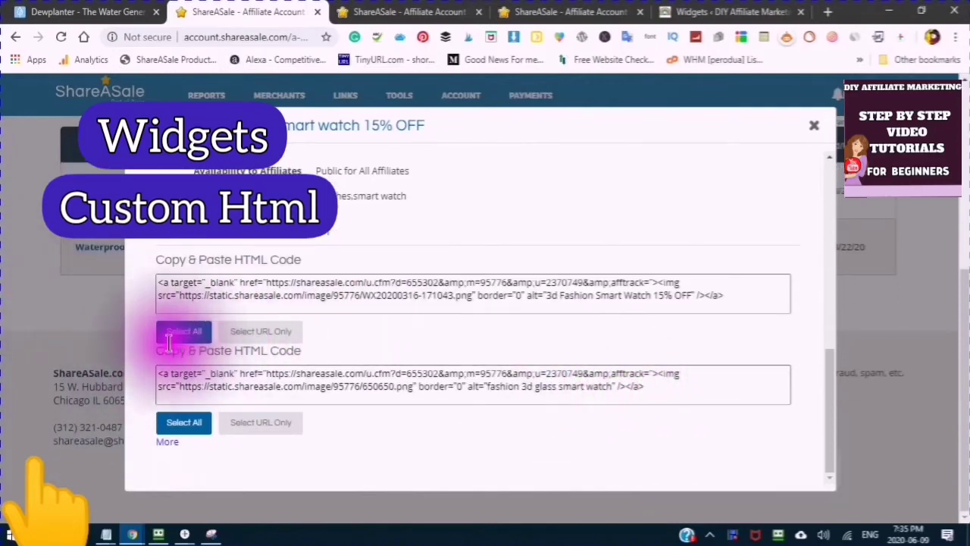
{"action": "left_click", "coordinate": [179, 333]}
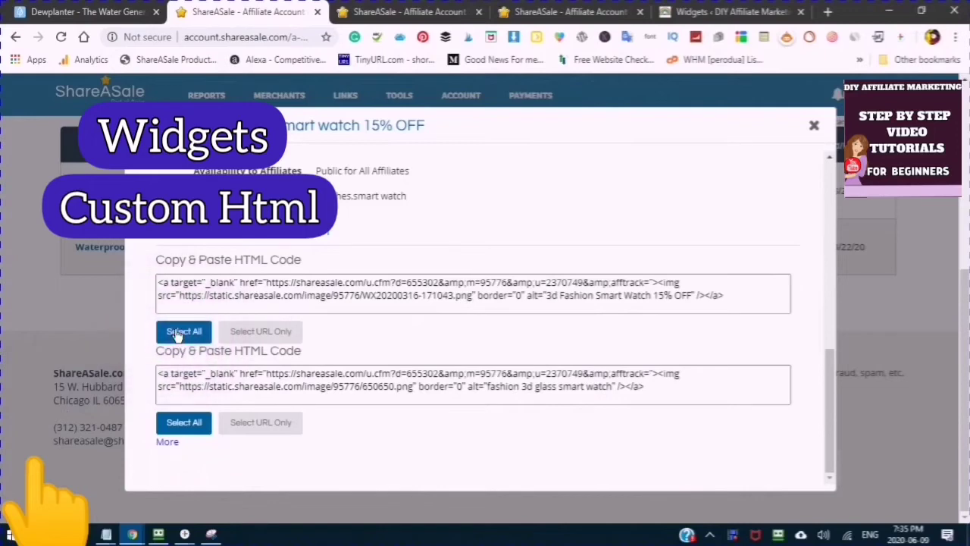
{"action": "left_click", "coordinate": [179, 333]}
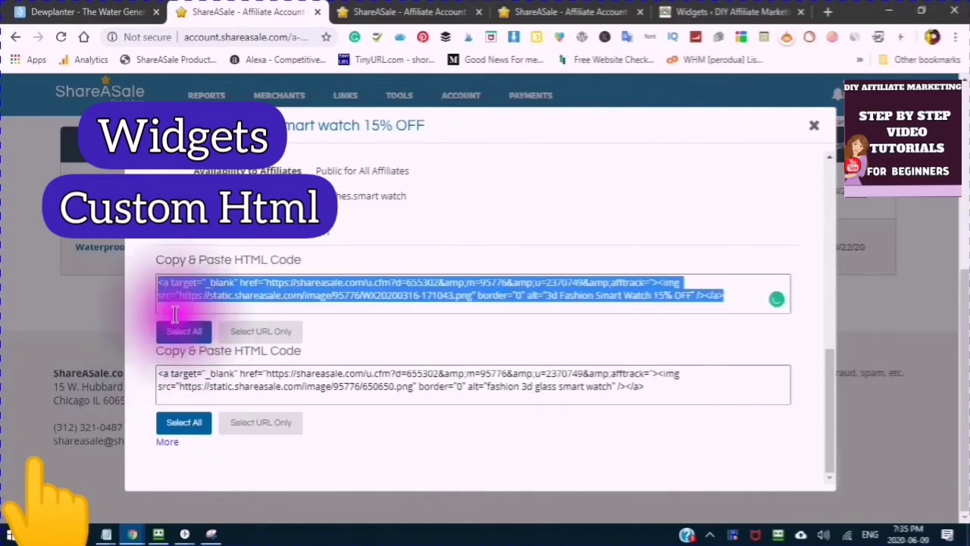
{"action": "right_click", "coordinate": [242, 287]}
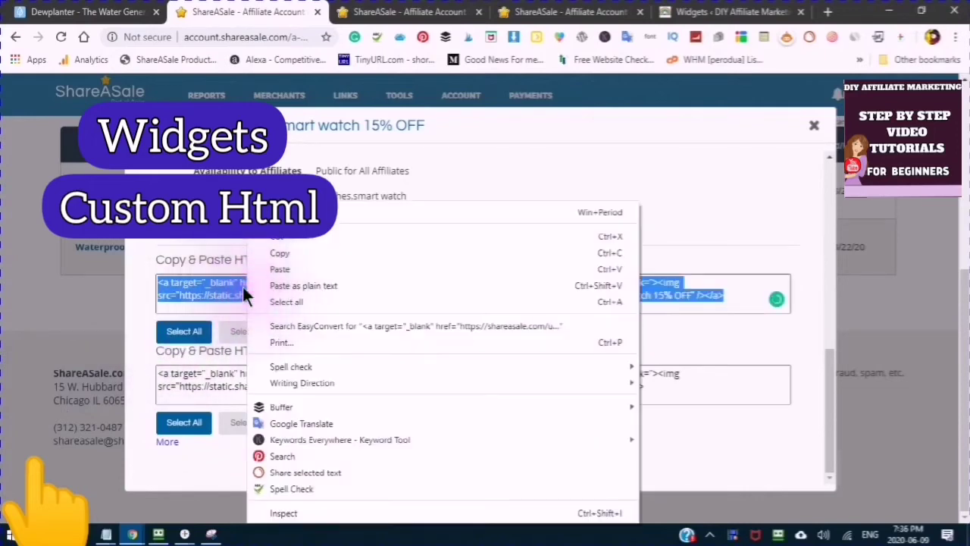
{"action": "left_click", "coordinate": [280, 253]}
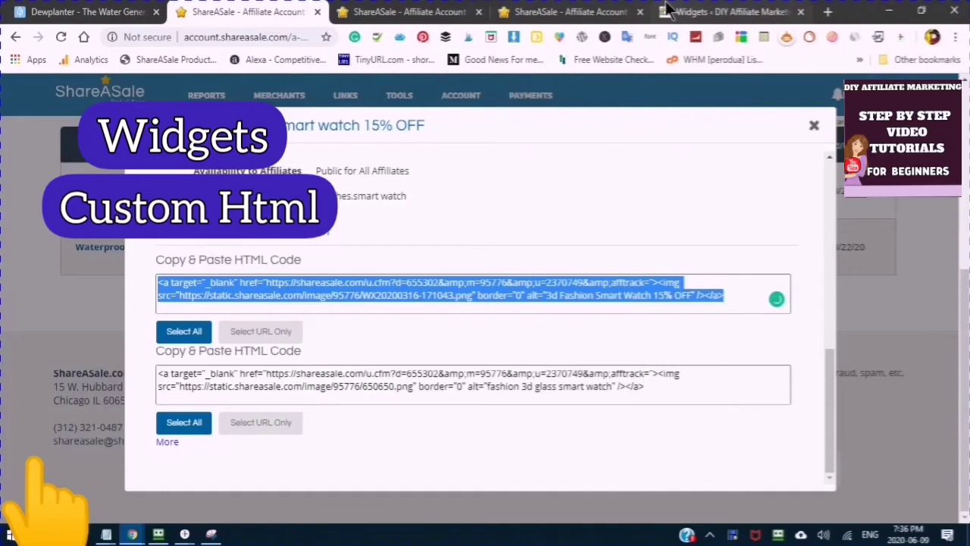
Switch to the WordPress widgets page and add a Custom HTML widget to the BuddyPress Member's Home area.
{"action": "left_click", "coordinate": [667, 11]}
{"action": "left_click", "coordinate": [562, 443]}
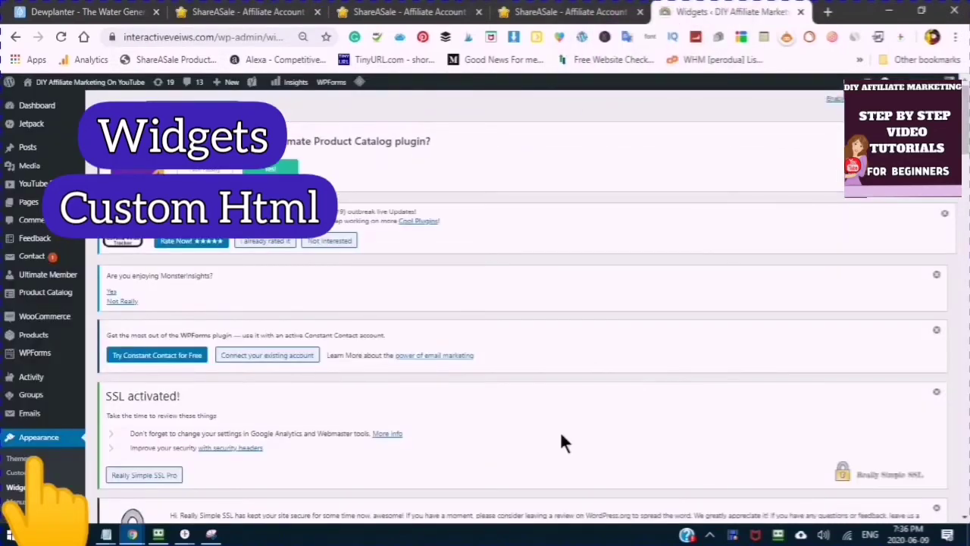
{"action": "scroll", "coordinate": [562, 438], "scroll_direction": "down", "scroll_amount": 6}
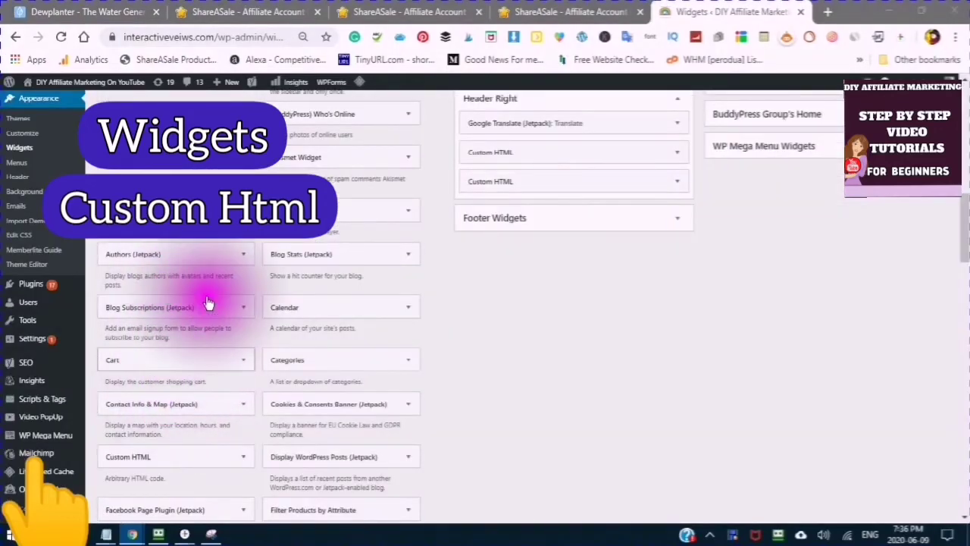
{"action": "scroll", "coordinate": [206, 292], "scroll_direction": "down", "scroll_amount": 2}
{"action": "scroll", "coordinate": [202, 239], "scroll_direction": "up", "scroll_amount": 7}
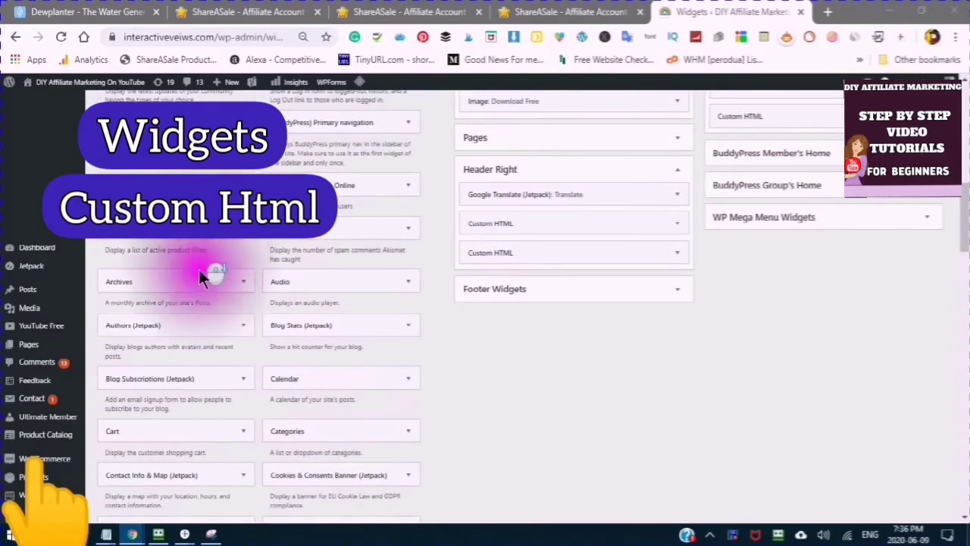
{"action": "scroll", "coordinate": [186, 323], "scroll_direction": "up", "scroll_amount": 3}
{"action": "scroll", "coordinate": [187, 325], "scroll_direction": "down", "scroll_amount": 3}
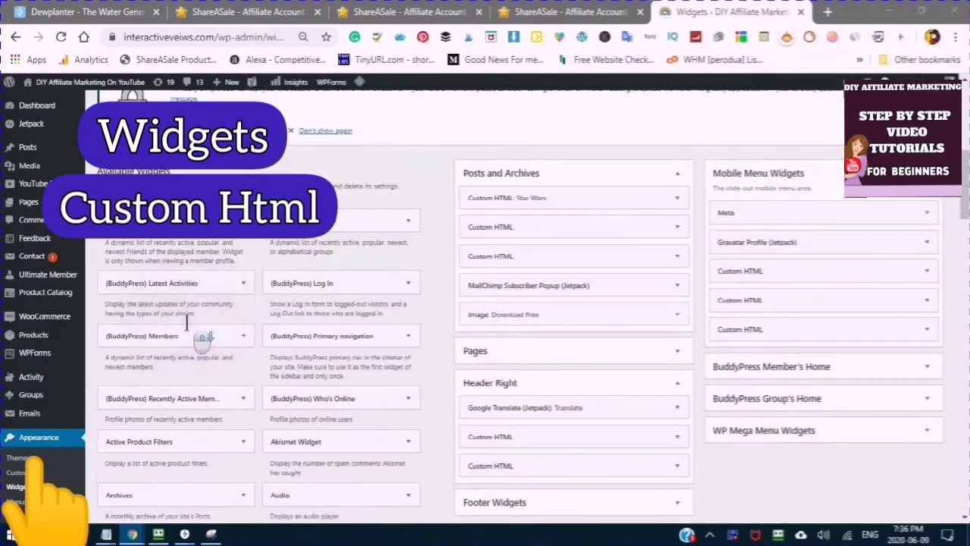
{"action": "scroll", "coordinate": [186, 322], "scroll_direction": "down", "scroll_amount": 11}
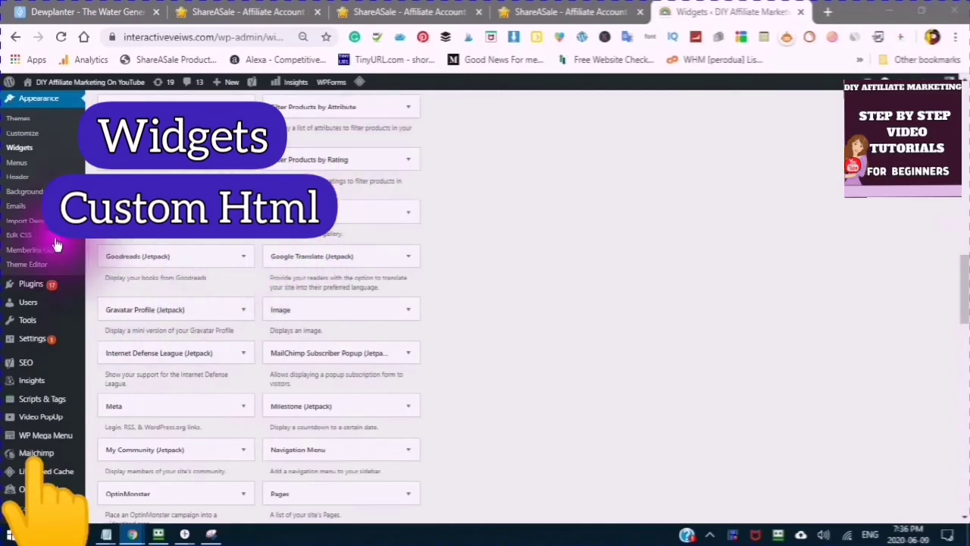
{"action": "scroll", "coordinate": [188, 240], "scroll_direction": "up", "scroll_amount": 2}
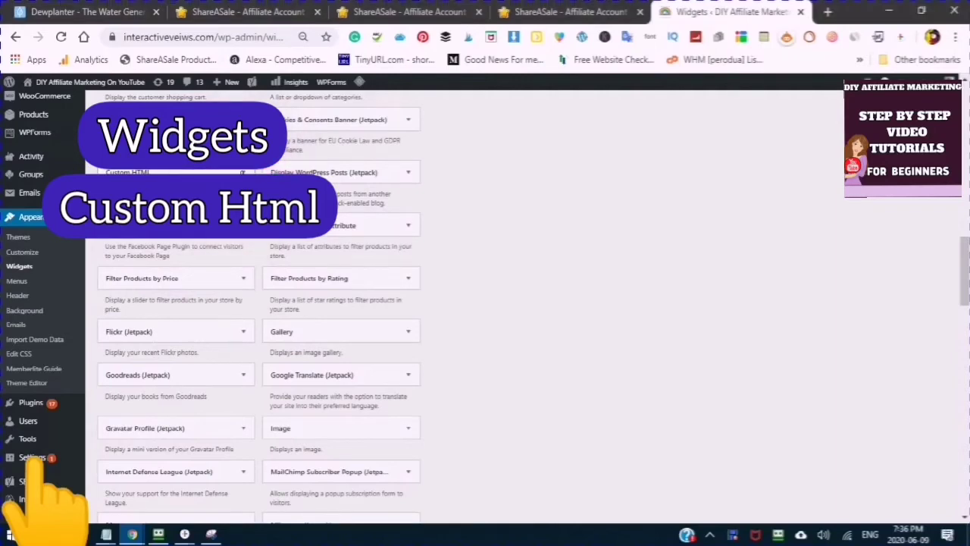
{"action": "left_click", "coordinate": [174, 172]}
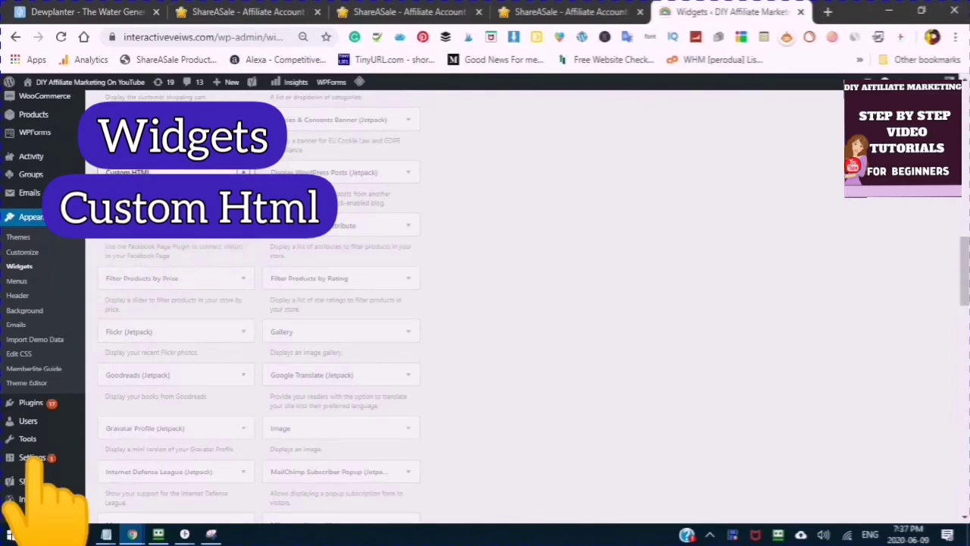
{"action": "left_click", "coordinate": [174, 172]}
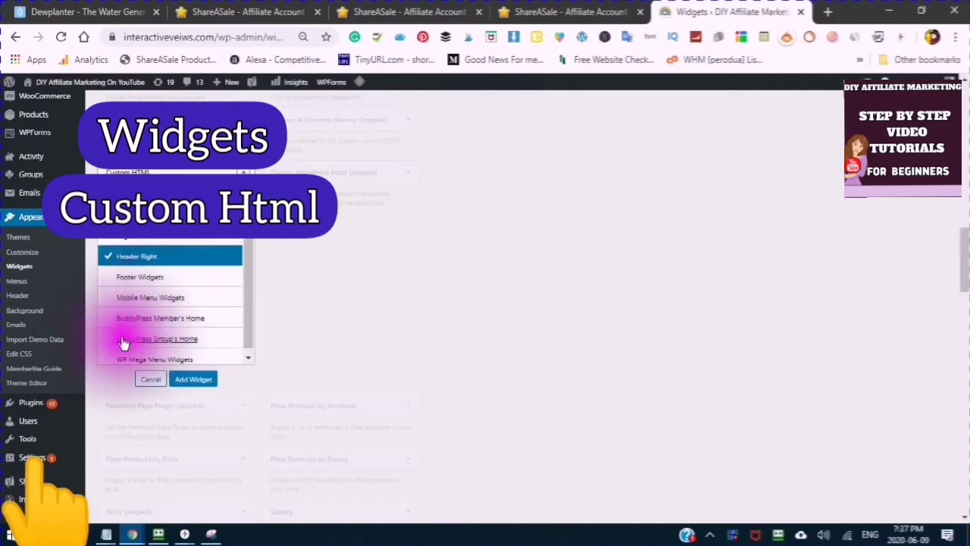
{"action": "left_click", "coordinate": [144, 318]}
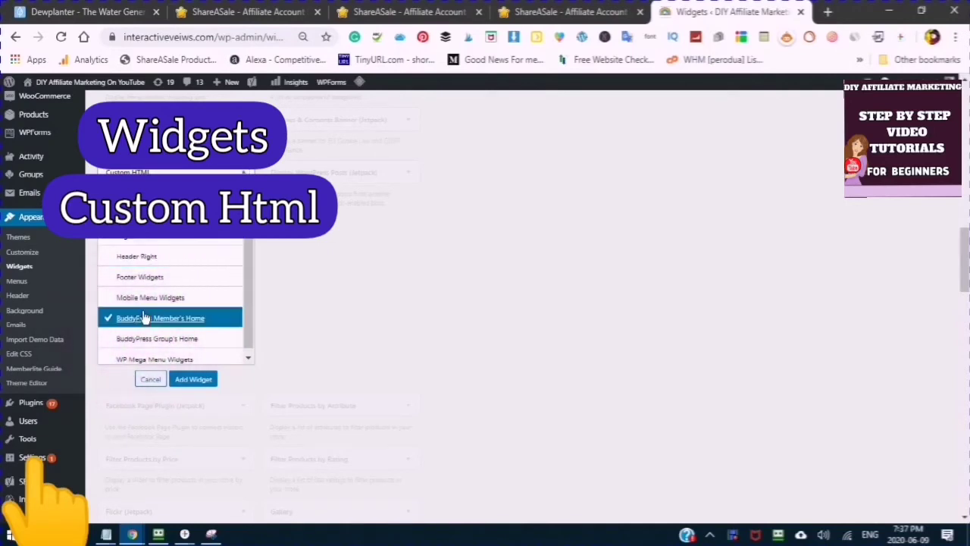
{"action": "left_click", "coordinate": [194, 382]}
{"action": "left_click", "coordinate": [194, 379]}
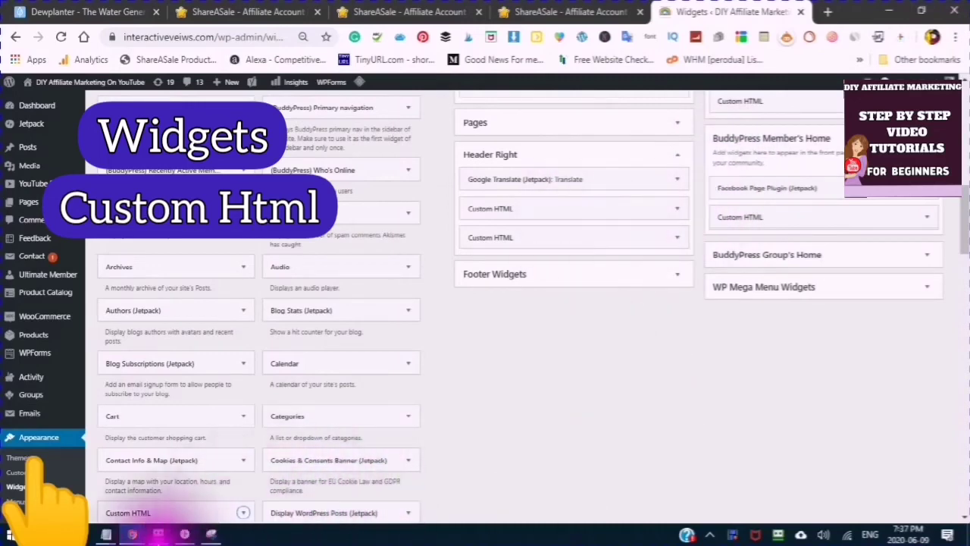
Paste the coupon banner code into the content of the new BuddyPress Member's Home Custom HTML widget and save it.
{"action": "mouse_move", "coordinate": [106, 535]}
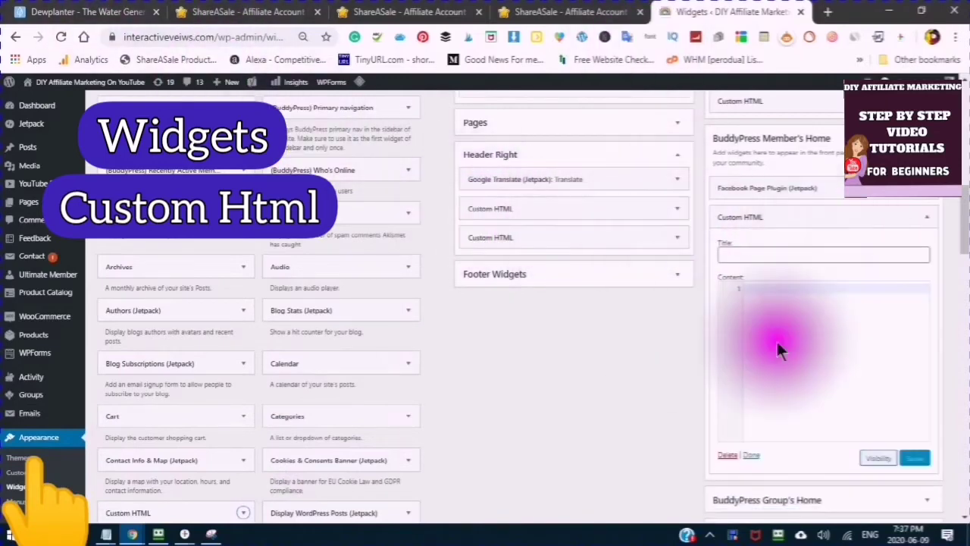
{"action": "left_click", "coordinate": [748, 282]}
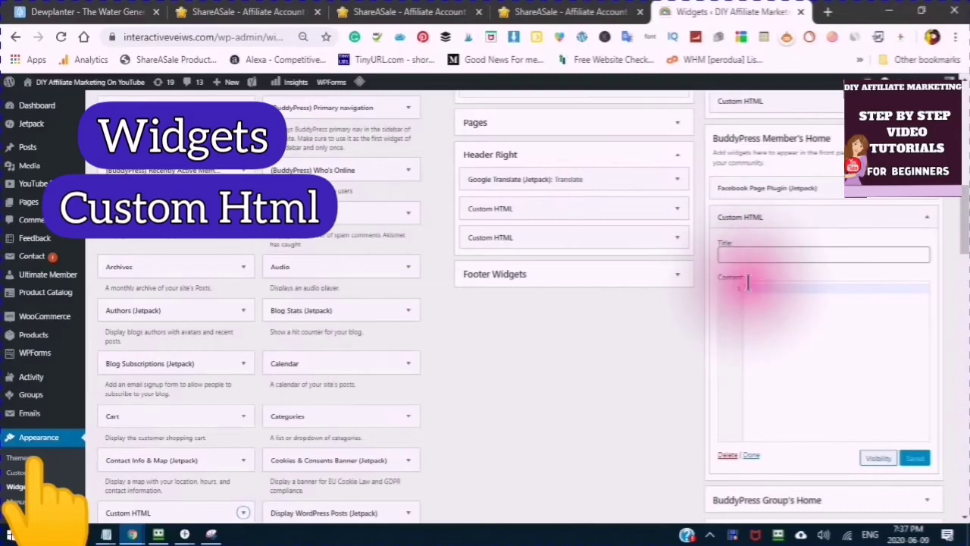
{"action": "right_click", "coordinate": [748, 284]}
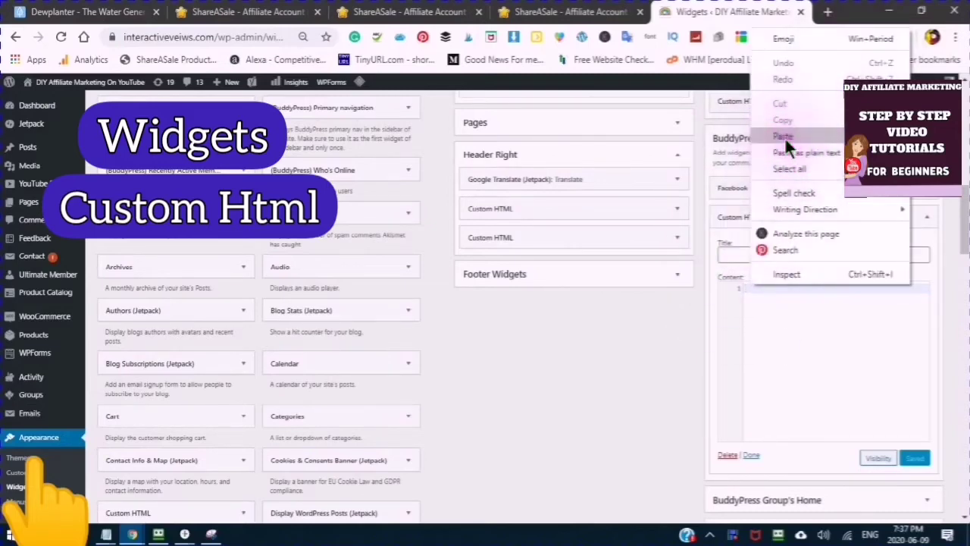
{"action": "left_click", "coordinate": [784, 136]}
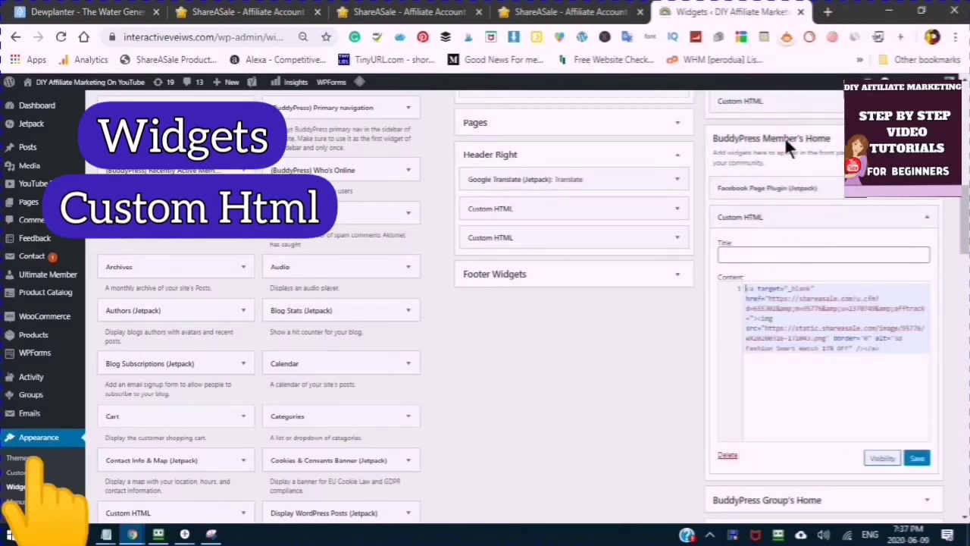
{"action": "left_click", "coordinate": [918, 458]}
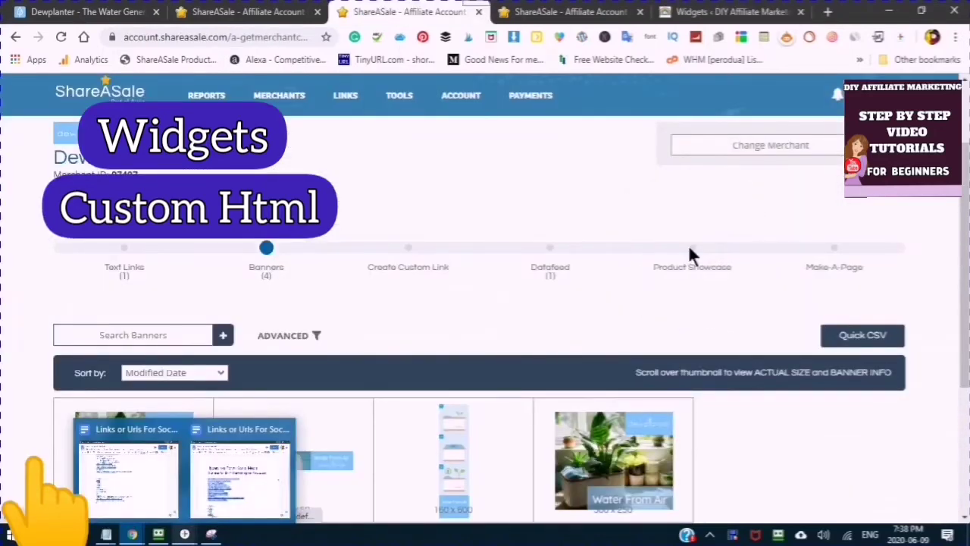
Switch back to khsmartmarket's Deals/Coupons page in ShareASale and close the coupon's details.
{"action": "left_click", "coordinate": [235, 12]}
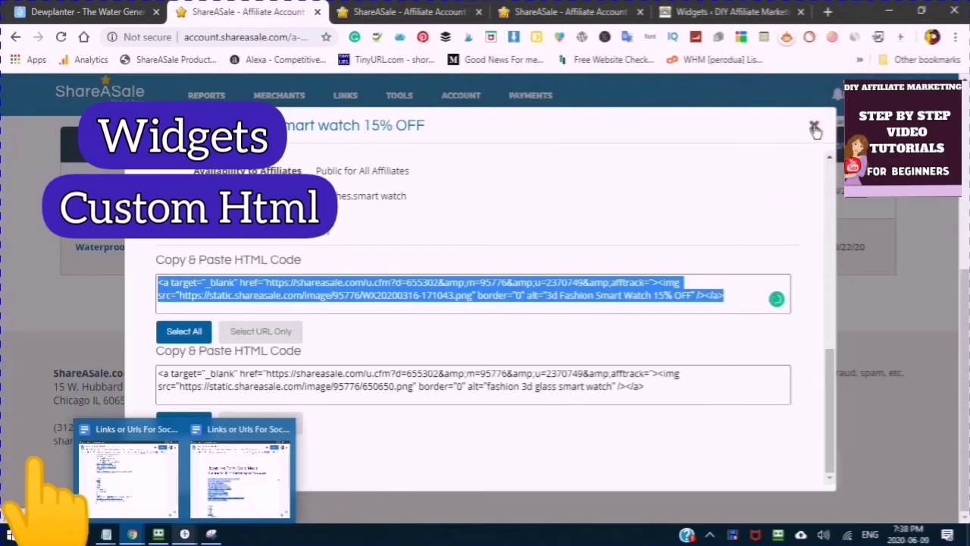
{"action": "left_click", "coordinate": [815, 129]}
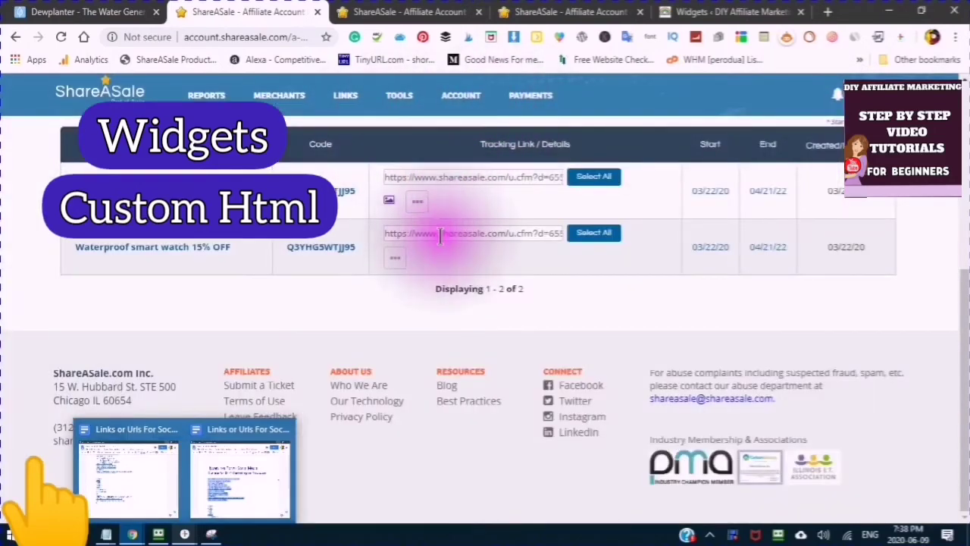
{"action": "scroll", "coordinate": [422, 272], "scroll_direction": "up", "scroll_amount": 4}
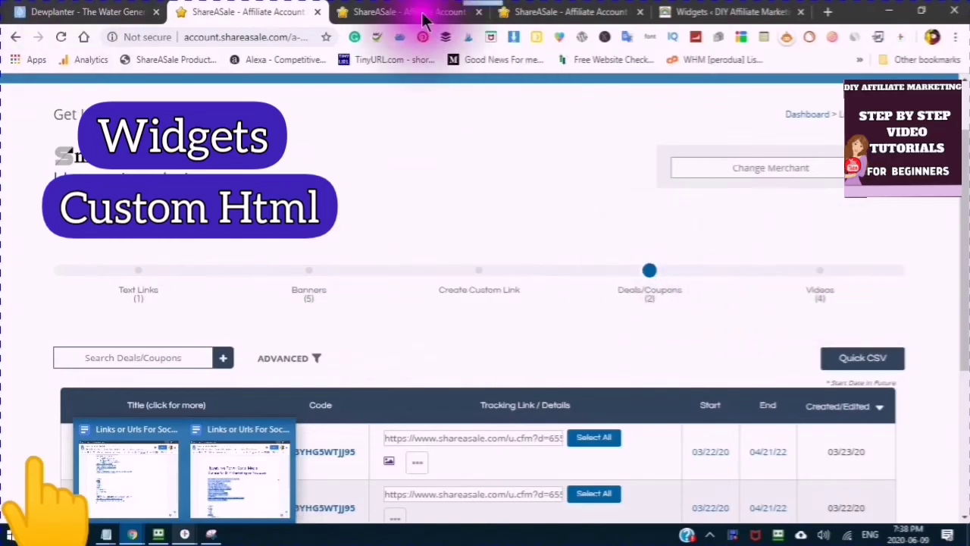
Switch to the ShareASale page listing recently joined merchants and open the links of HalloweenCostumes.com.
{"action": "left_click", "coordinate": [570, 13]}
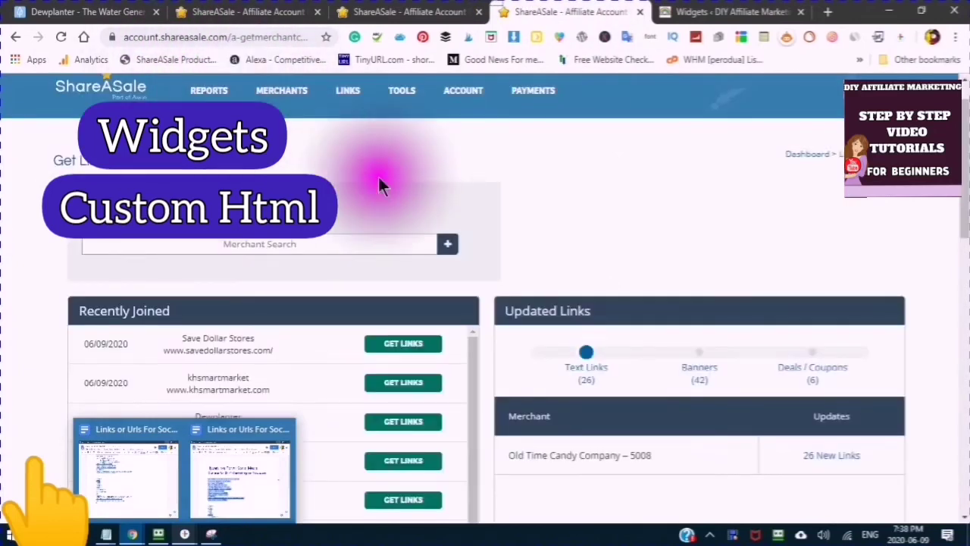
{"action": "scroll", "coordinate": [289, 379], "scroll_direction": "down", "scroll_amount": 1}
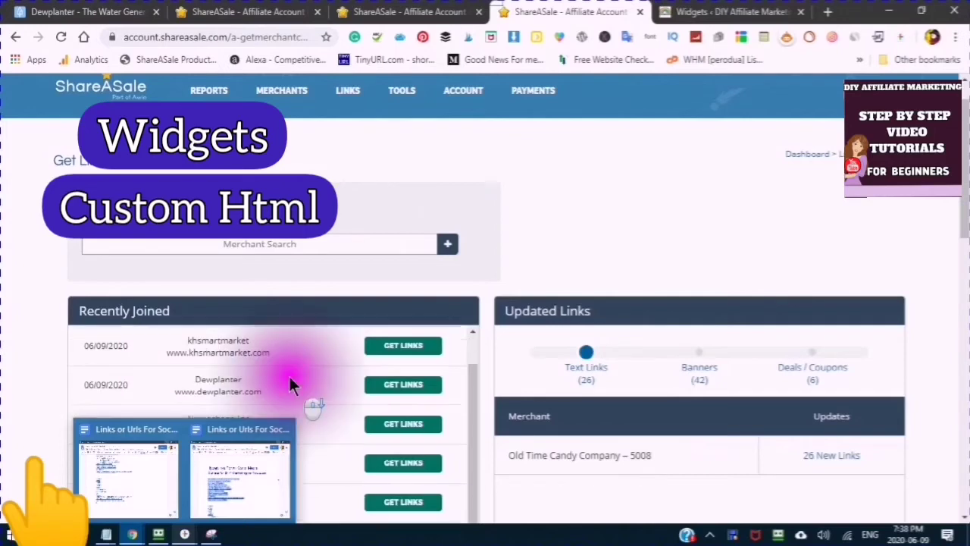
{"action": "scroll", "coordinate": [289, 376], "scroll_direction": "down", "scroll_amount": 1}
{"action": "scroll", "coordinate": [336, 339], "scroll_direction": "down", "scroll_amount": 1}
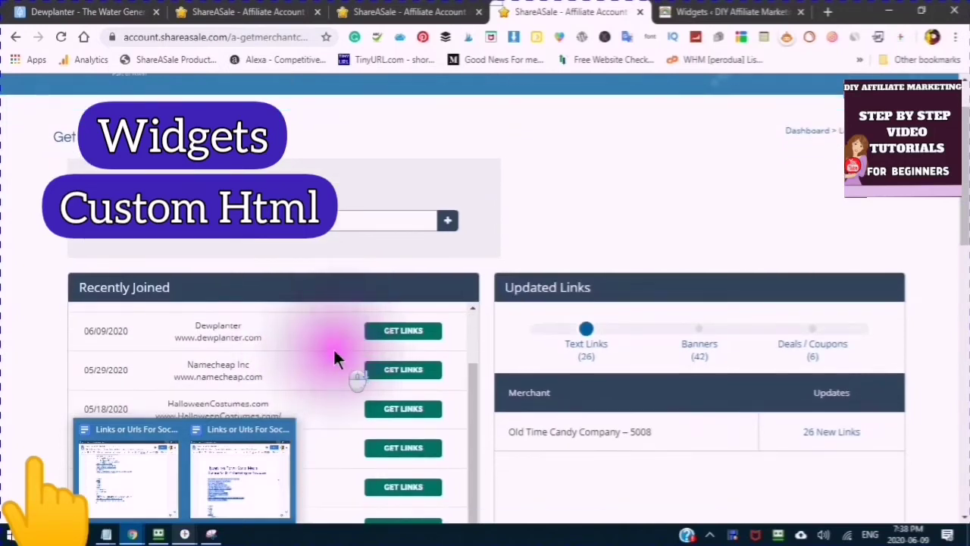
{"action": "scroll", "coordinate": [336, 360], "scroll_direction": "down", "scroll_amount": 1}
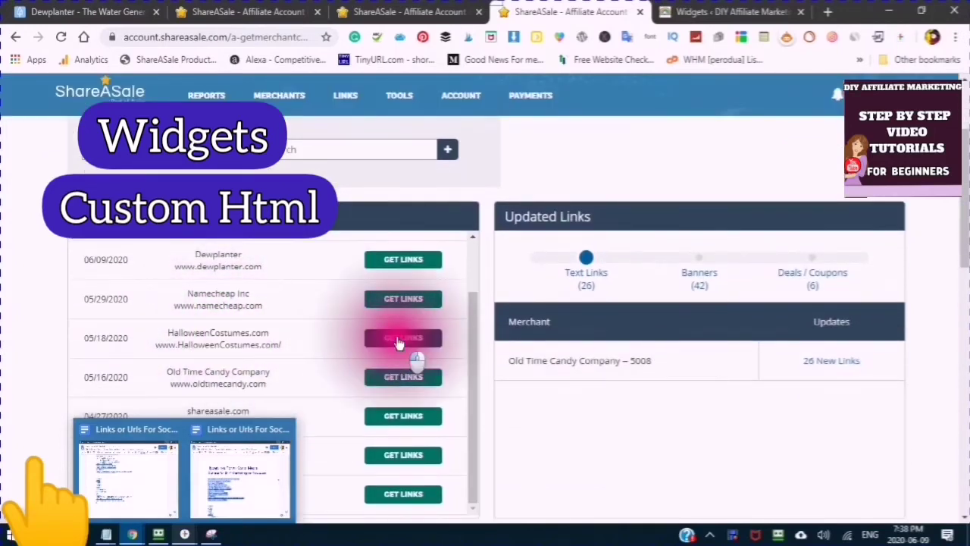
{"action": "left_click", "coordinate": [398, 343]}
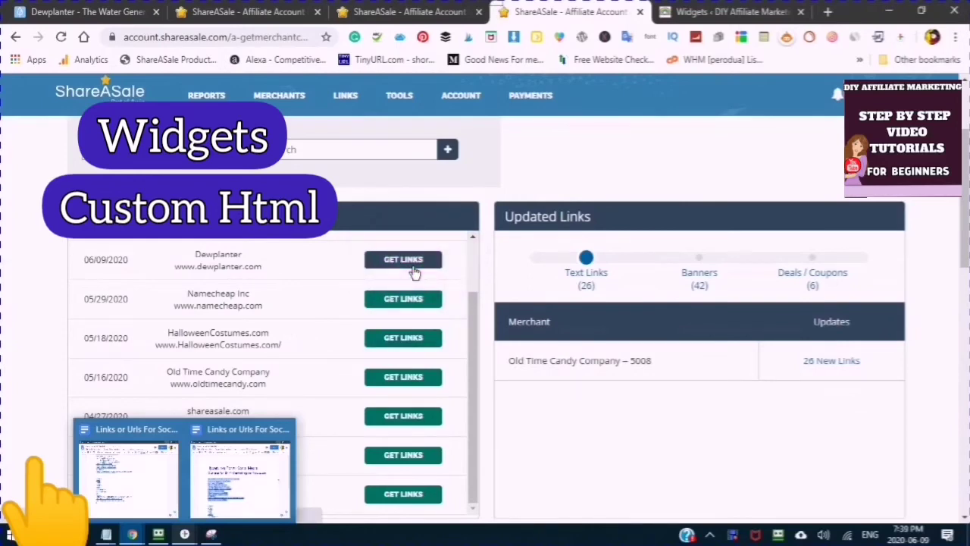
{"action": "left_click", "coordinate": [414, 269]}
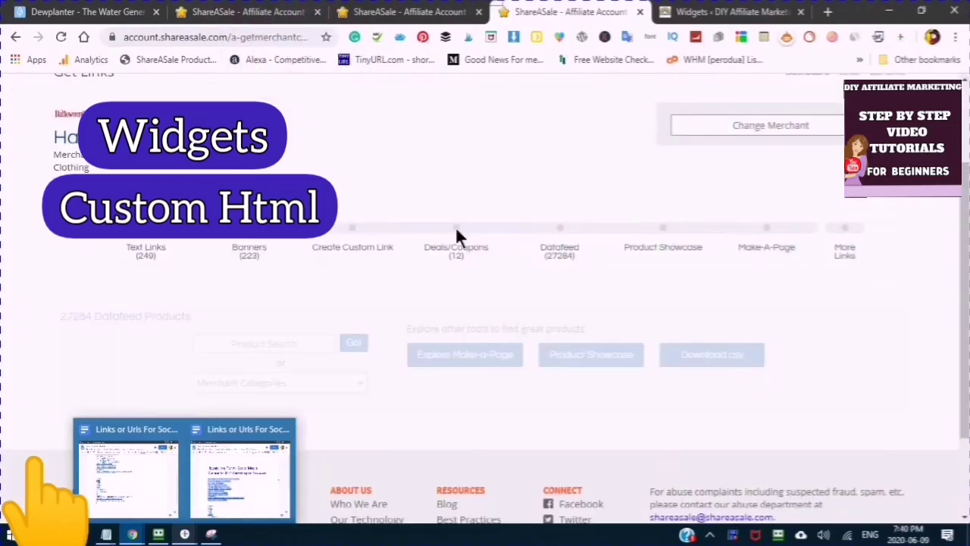
Look through the text links offered by HalloweenCostumes.com.
{"action": "scroll", "coordinate": [503, 307], "scroll_direction": "down", "scroll_amount": 1}
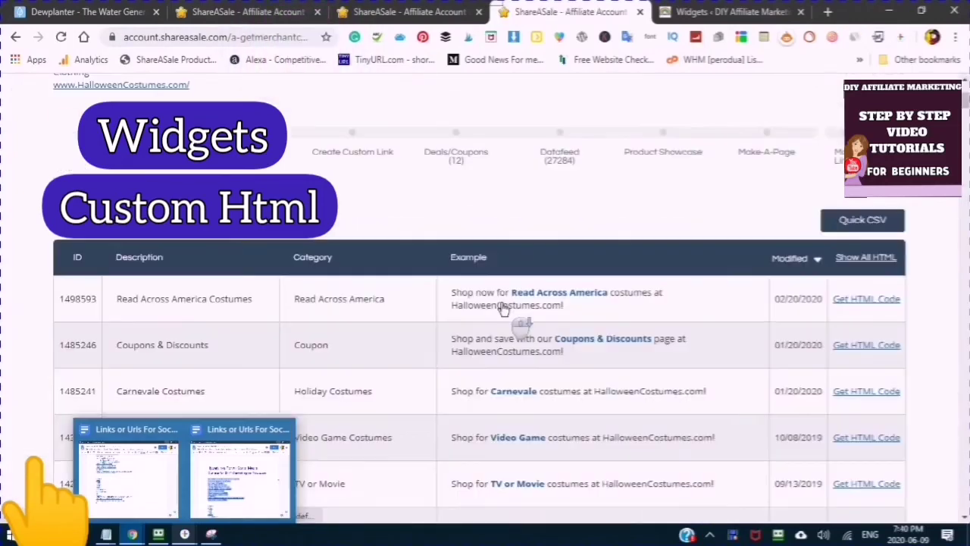
{"action": "scroll", "coordinate": [503, 307], "scroll_direction": "down", "scroll_amount": 1}
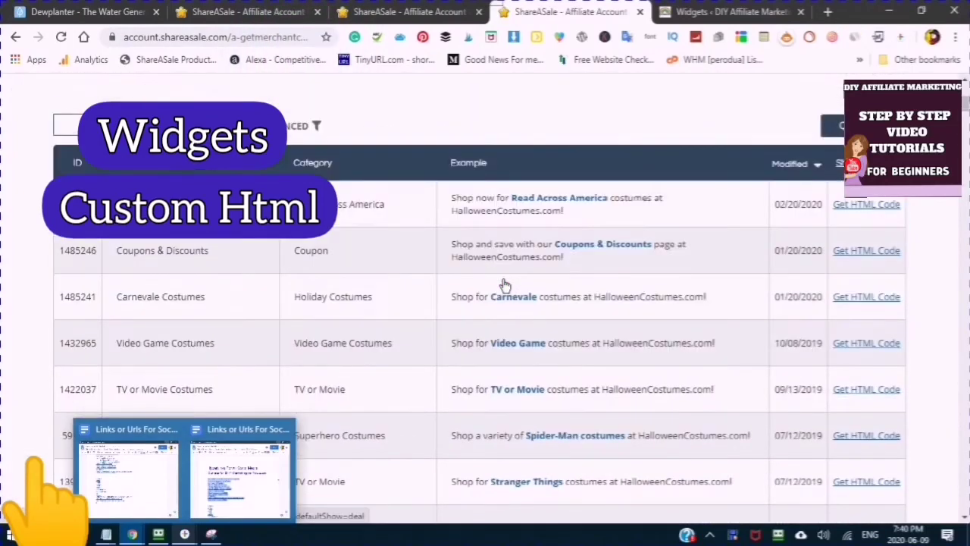
{"action": "scroll", "coordinate": [505, 285], "scroll_direction": "down", "scroll_amount": 1}
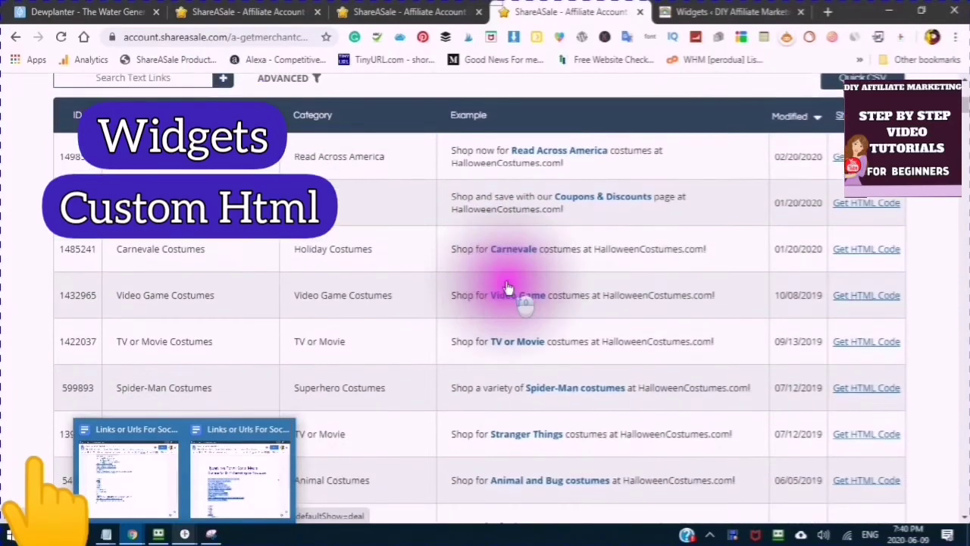
{"action": "scroll", "coordinate": [508, 288], "scroll_direction": "up", "scroll_amount": 3}
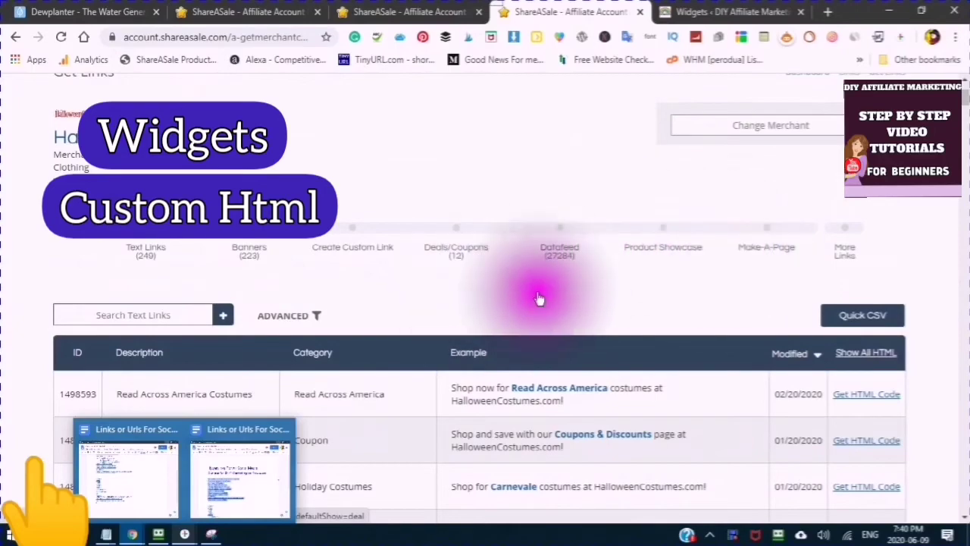
{"action": "scroll", "coordinate": [546, 273], "scroll_direction": "down", "scroll_amount": 3}
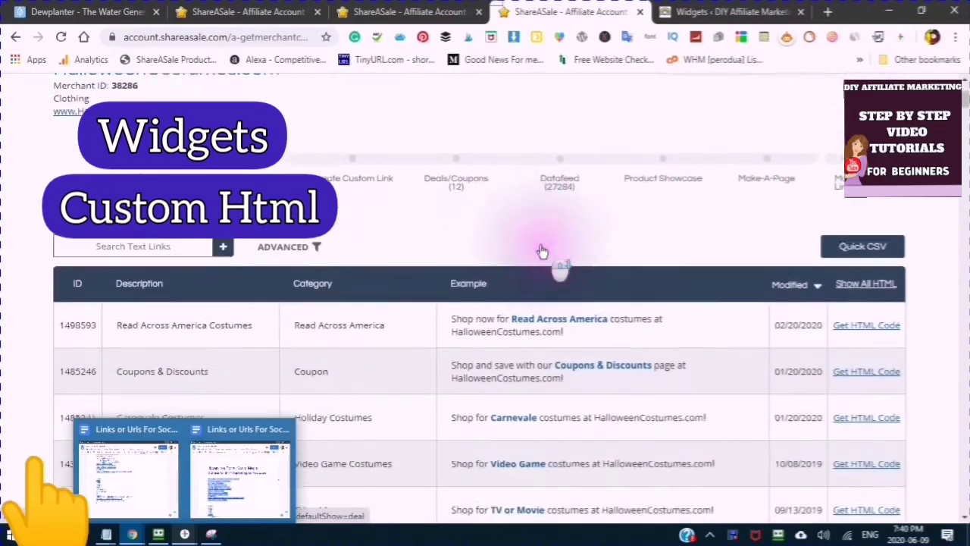
{"action": "scroll", "coordinate": [550, 297], "scroll_direction": "down", "scroll_amount": 5}
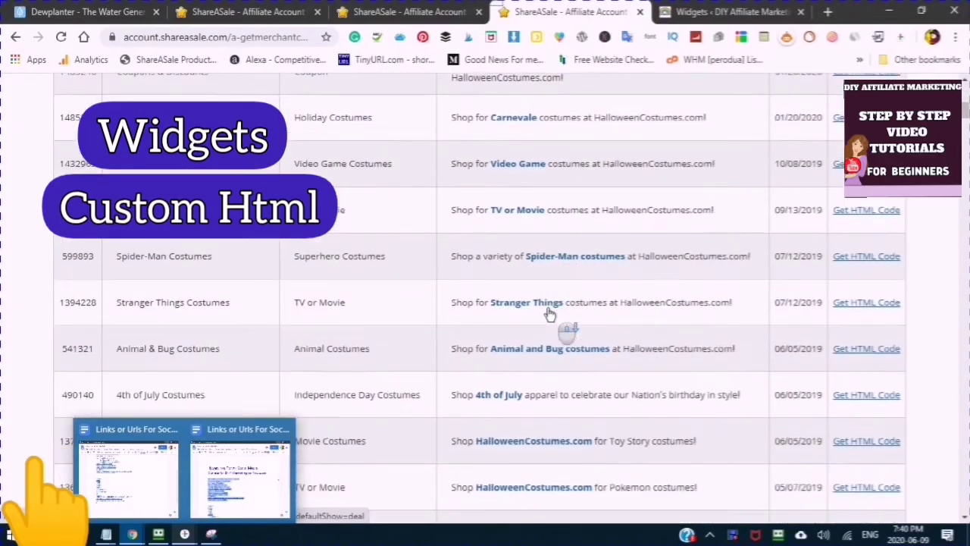
Review HalloweenCostumes.com's Product Showcase instructions and open the Product Showcase tool.
{"action": "scroll", "coordinate": [550, 314], "scroll_direction": "down", "scroll_amount": 10}
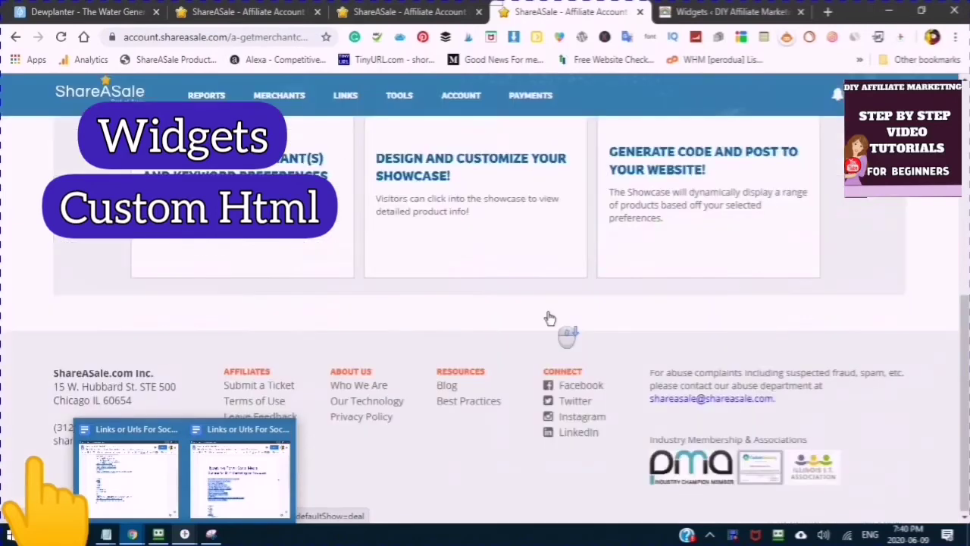
{"action": "scroll", "coordinate": [546, 319], "scroll_direction": "up", "scroll_amount": 5}
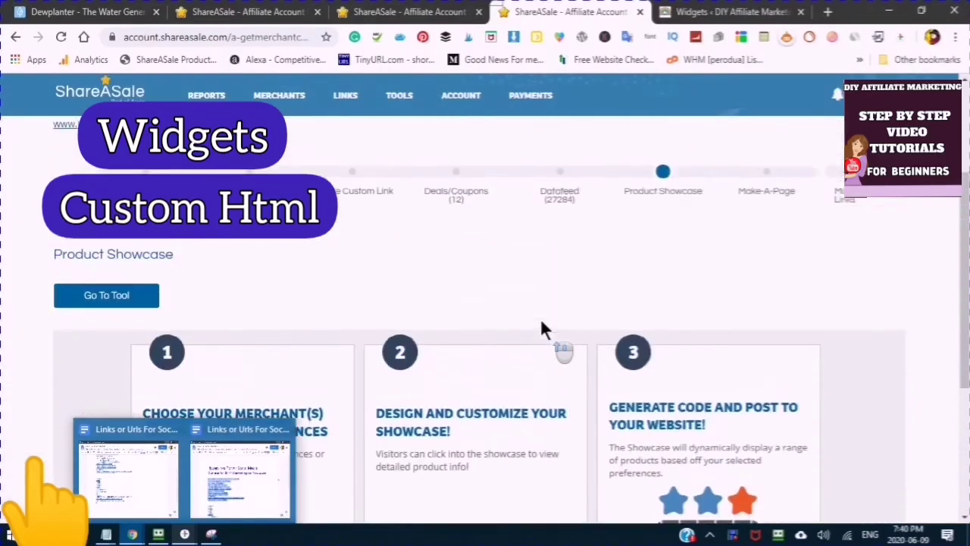
{"action": "scroll", "coordinate": [540, 323], "scroll_direction": "up", "scroll_amount": 1}
{"action": "scroll", "coordinate": [539, 322], "scroll_direction": "down", "scroll_amount": 2}
{"action": "scroll", "coordinate": [538, 322], "scroll_direction": "up", "scroll_amount": 2}
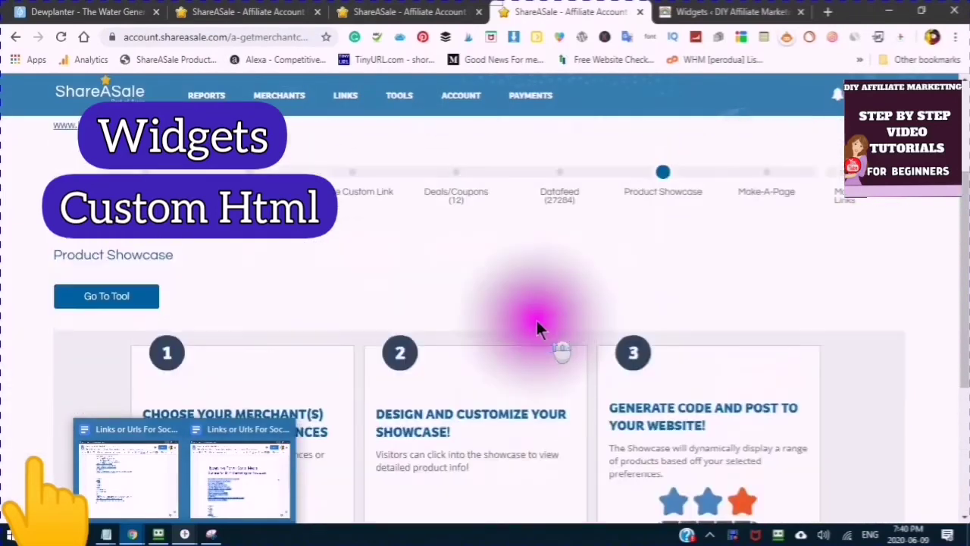
{"action": "scroll", "coordinate": [536, 326], "scroll_direction": "up", "scroll_amount": 1}
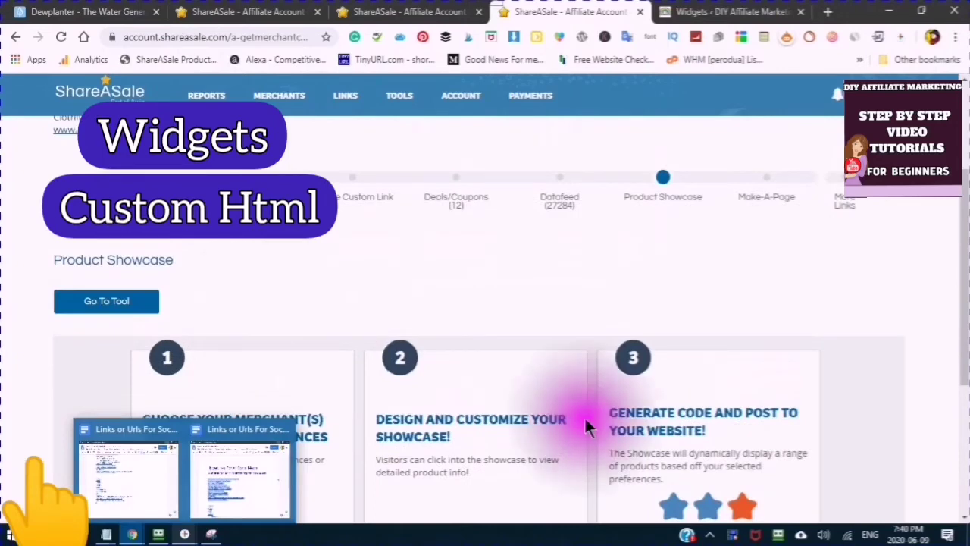
{"action": "left_click", "coordinate": [125, 307]}
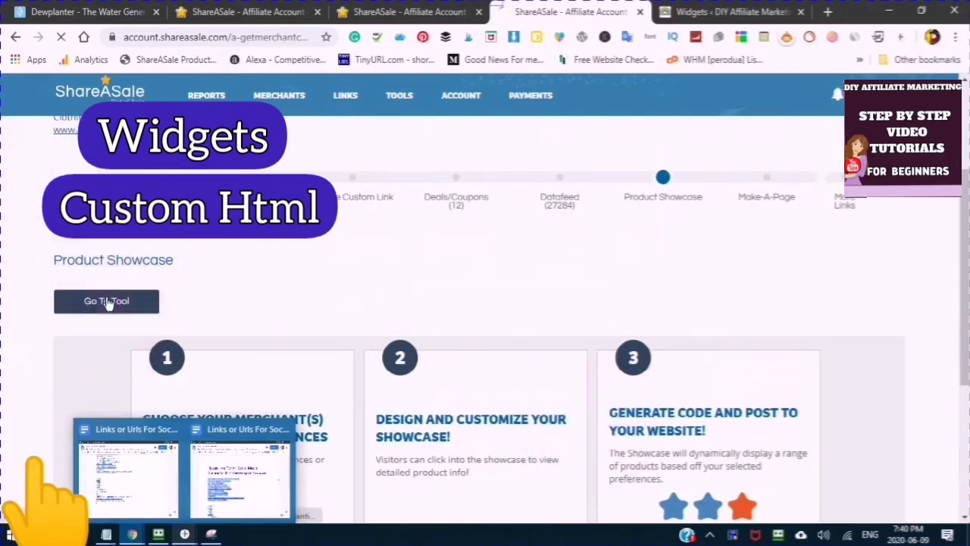
{"action": "left_click", "coordinate": [107, 303]}
Choose the Halloween Costumes category for the product showcase and review its layout and styling options.
{"action": "left_click", "coordinate": [321, 299]}
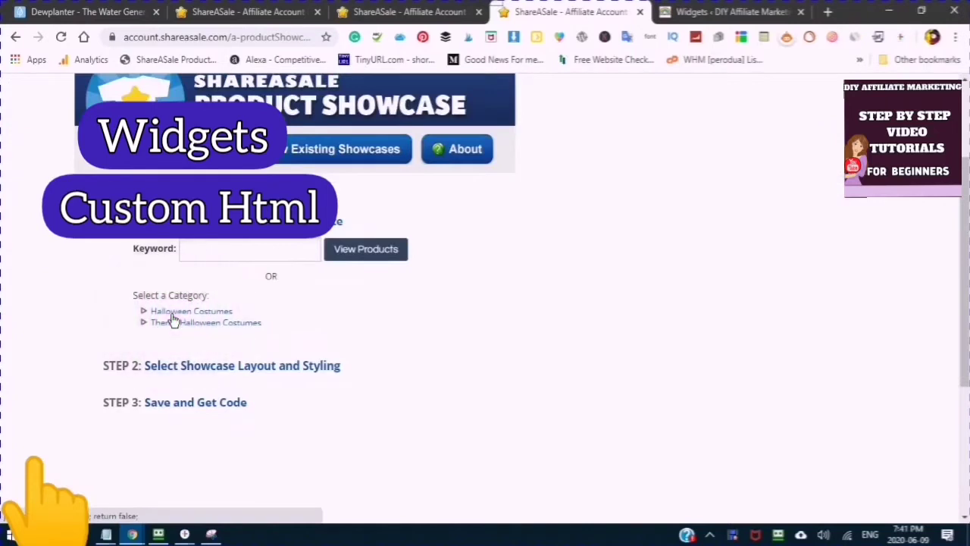
{"action": "left_click", "coordinate": [170, 313]}
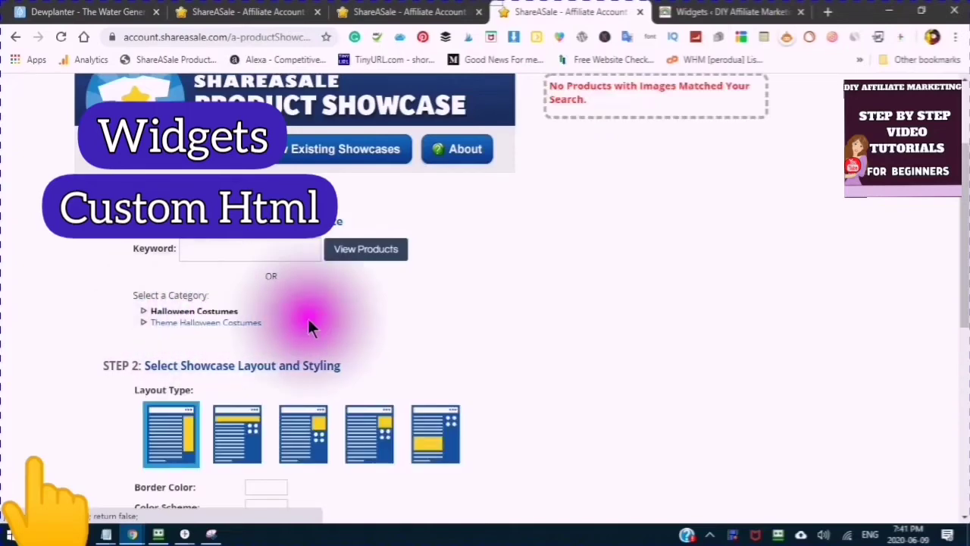
{"action": "scroll", "coordinate": [441, 300], "scroll_direction": "down", "scroll_amount": 2}
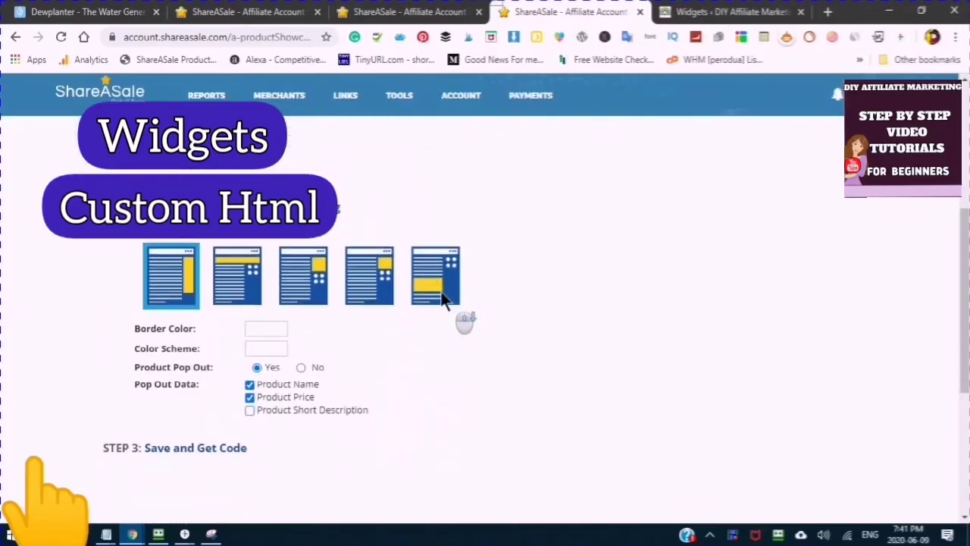
{"action": "scroll", "coordinate": [440, 297], "scroll_direction": "up", "scroll_amount": 4}
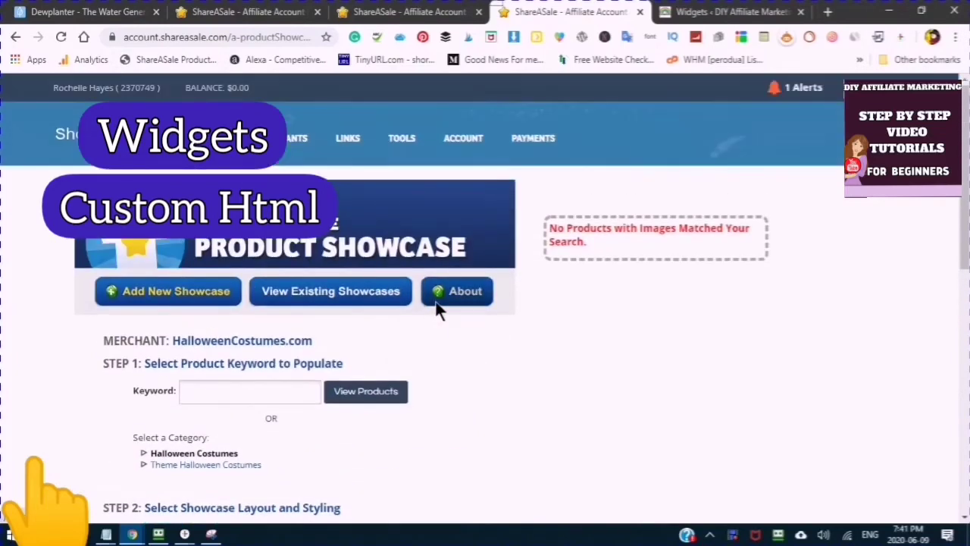
{"action": "scroll", "coordinate": [437, 317], "scroll_direction": "down", "scroll_amount": 1}
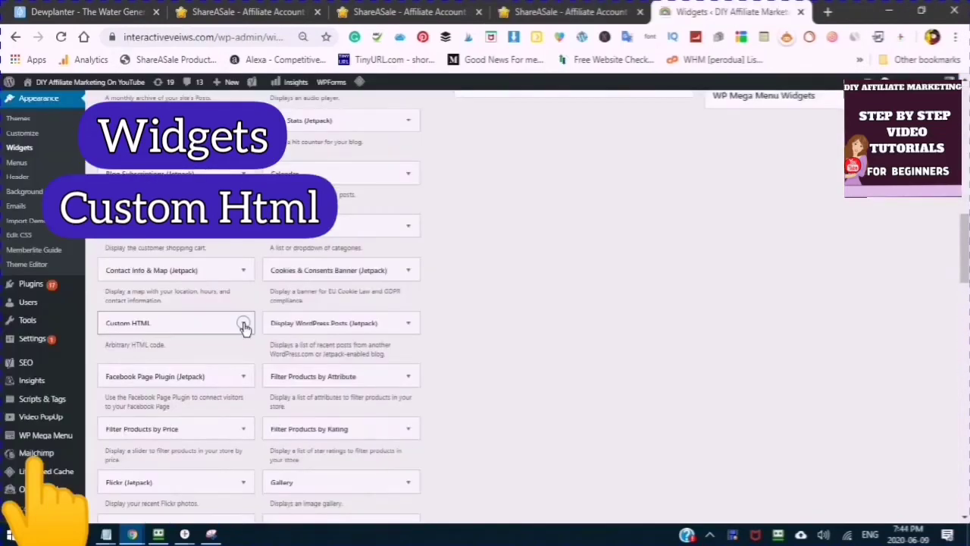
On the WordPress widgets page, add a Custom HTML widget to the Footer Widgets area.
{"action": "left_click", "coordinate": [244, 324]}
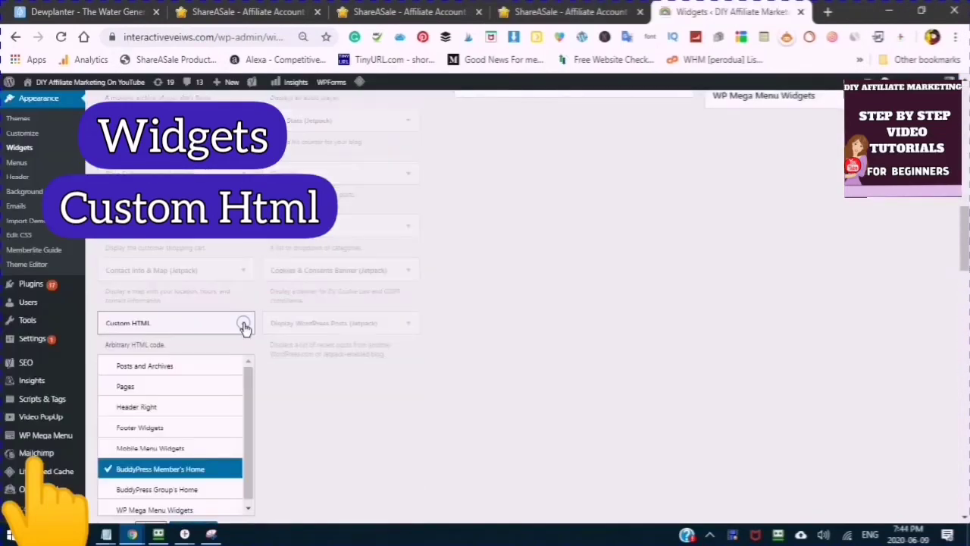
{"action": "left_click", "coordinate": [129, 428]}
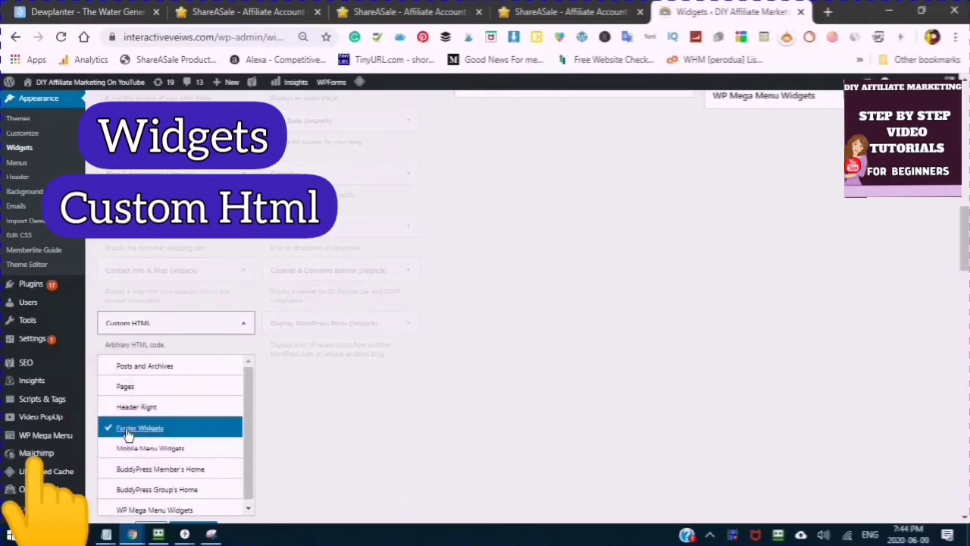
{"action": "scroll", "coordinate": [234, 472], "scroll_direction": "down", "scroll_amount": 1}
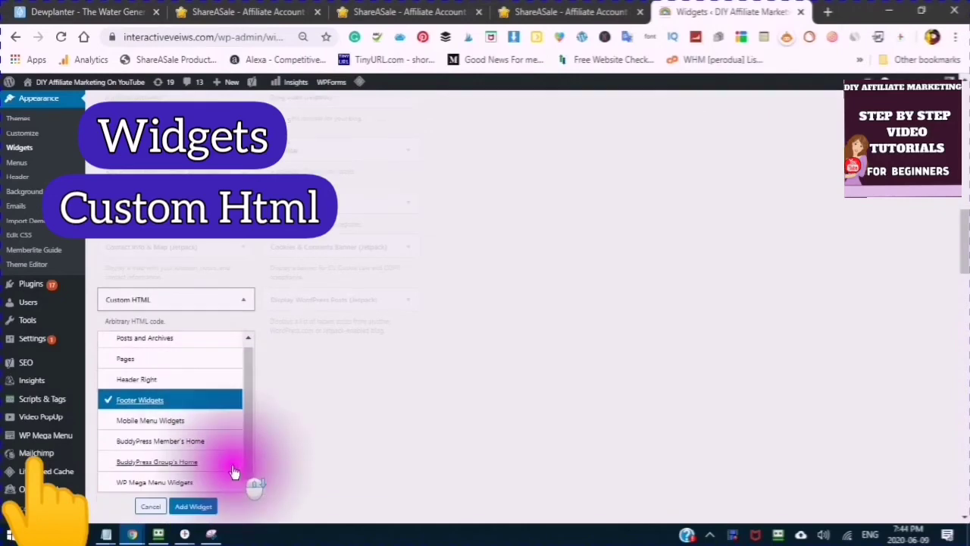
{"action": "scroll", "coordinate": [233, 472], "scroll_direction": "down", "scroll_amount": 3}
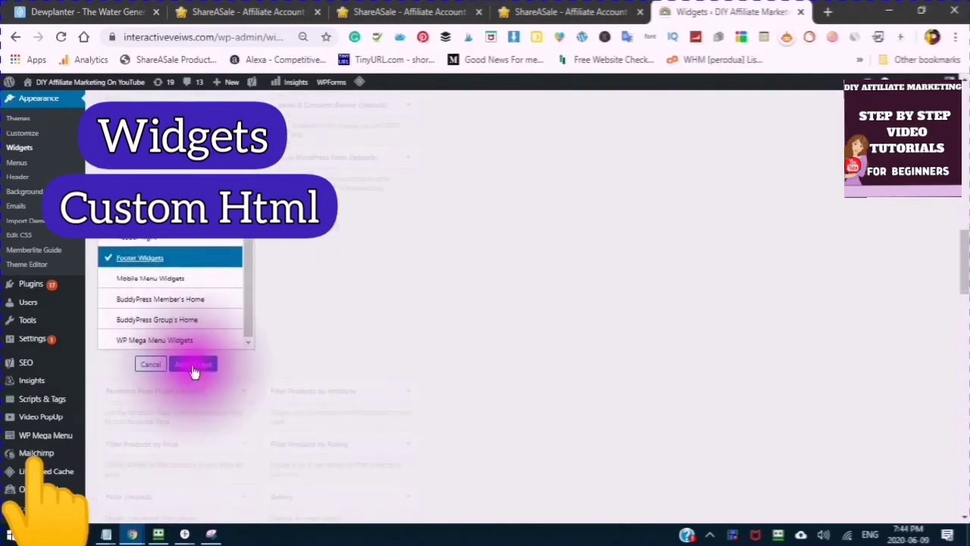
{"action": "left_click", "coordinate": [193, 367]}
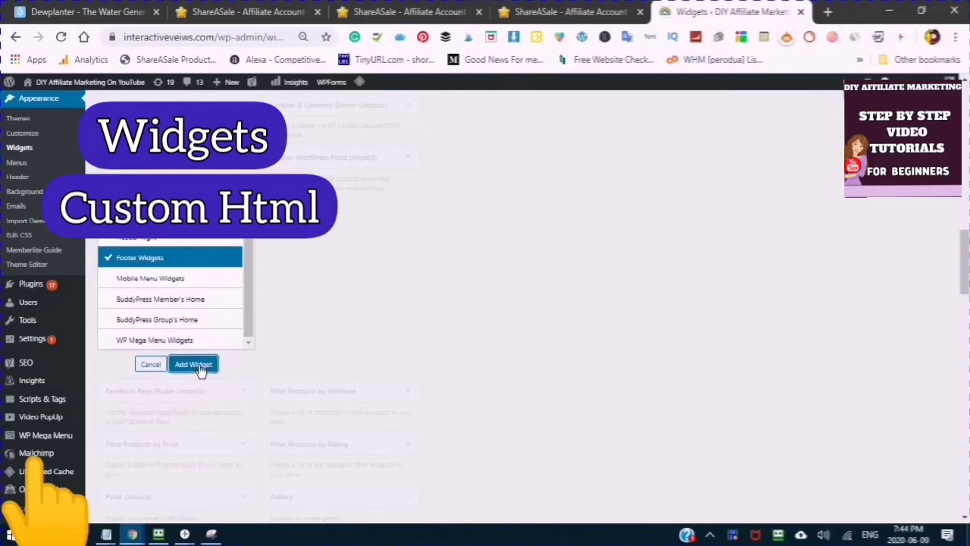
{"action": "left_click", "coordinate": [200, 368]}
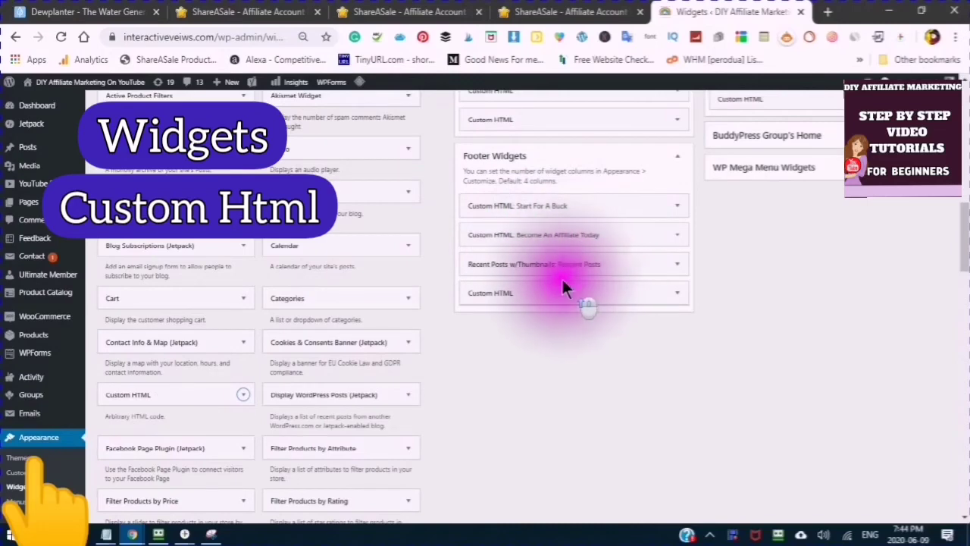
Expand the new Custom HTML widget in Footer Widgets and paste the ShareASale product showcase code into its content.
{"action": "scroll", "coordinate": [422, 383], "scroll_direction": "up", "scroll_amount": 3}
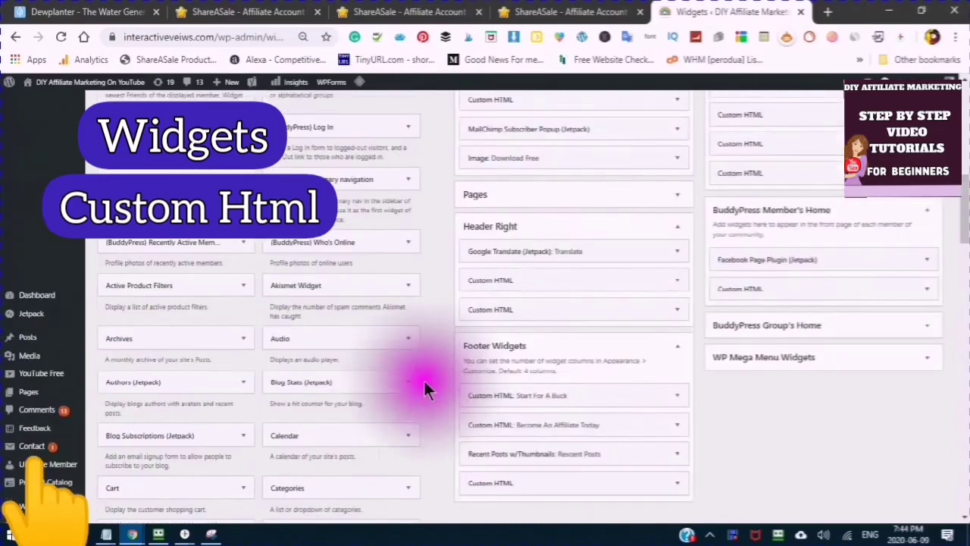
{"action": "scroll", "coordinate": [421, 375], "scroll_direction": "up", "scroll_amount": 2}
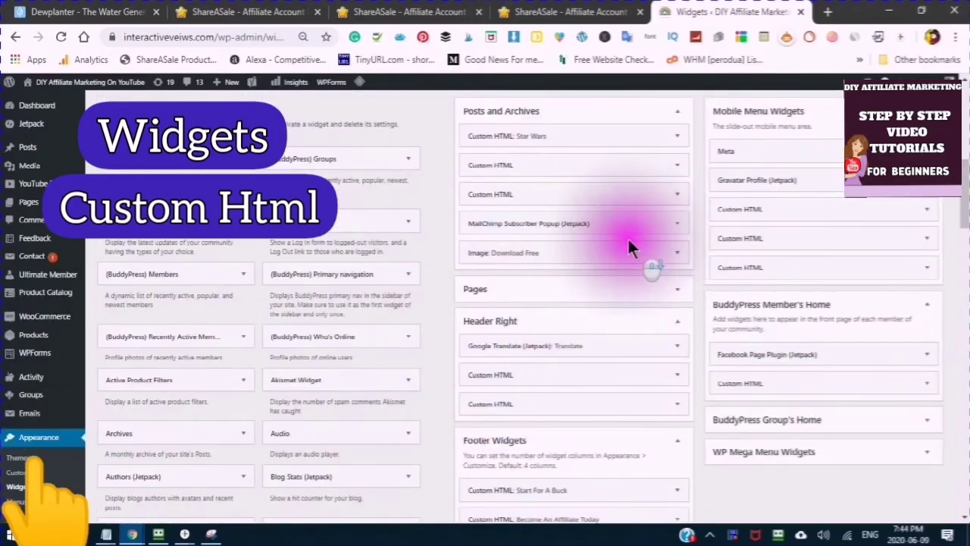
{"action": "scroll", "coordinate": [629, 250], "scroll_direction": "up", "scroll_amount": 2}
{"action": "scroll", "coordinate": [629, 250], "scroll_direction": "down", "scroll_amount": 3}
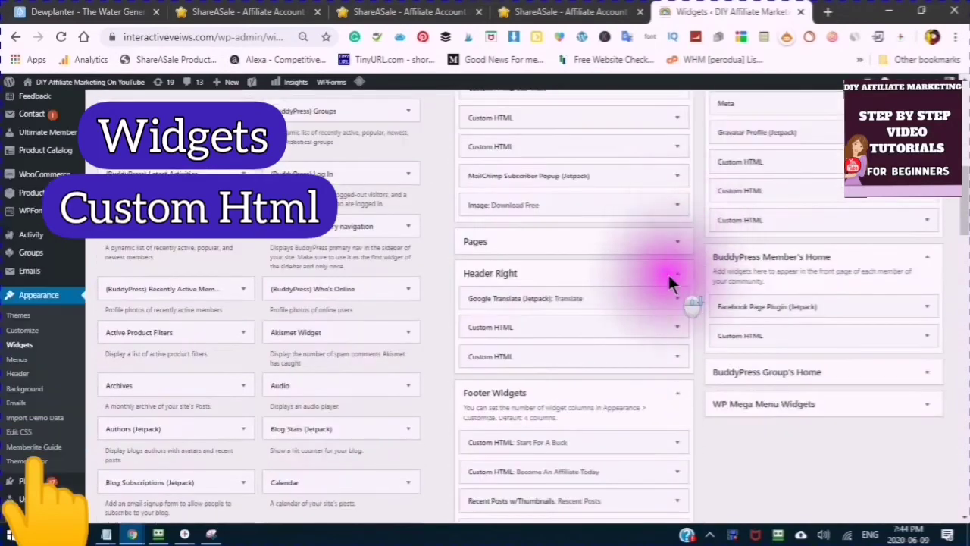
{"action": "left_click", "coordinate": [669, 277]}
{"action": "scroll", "coordinate": [666, 258], "scroll_direction": "down", "scroll_amount": 3}
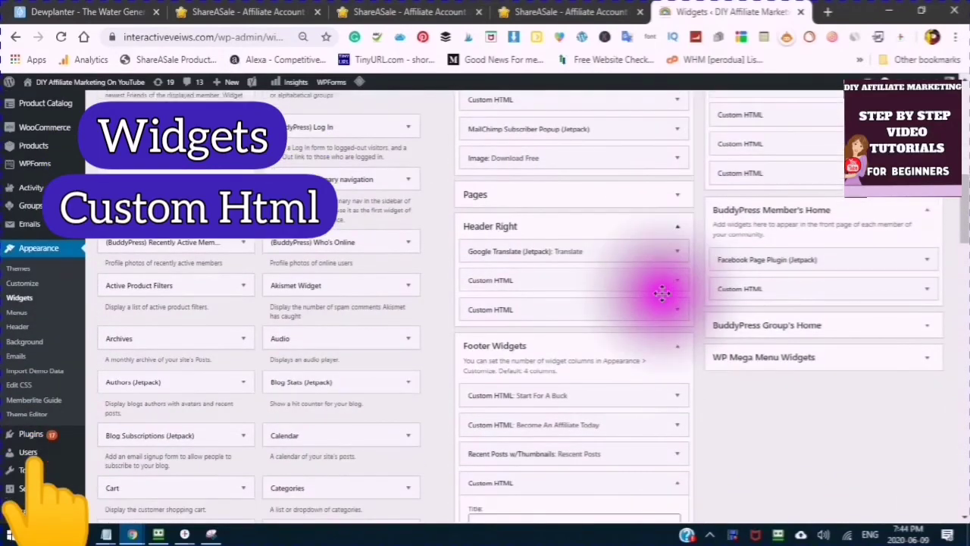
{"action": "scroll", "coordinate": [739, 328], "scroll_direction": "down", "scroll_amount": 2}
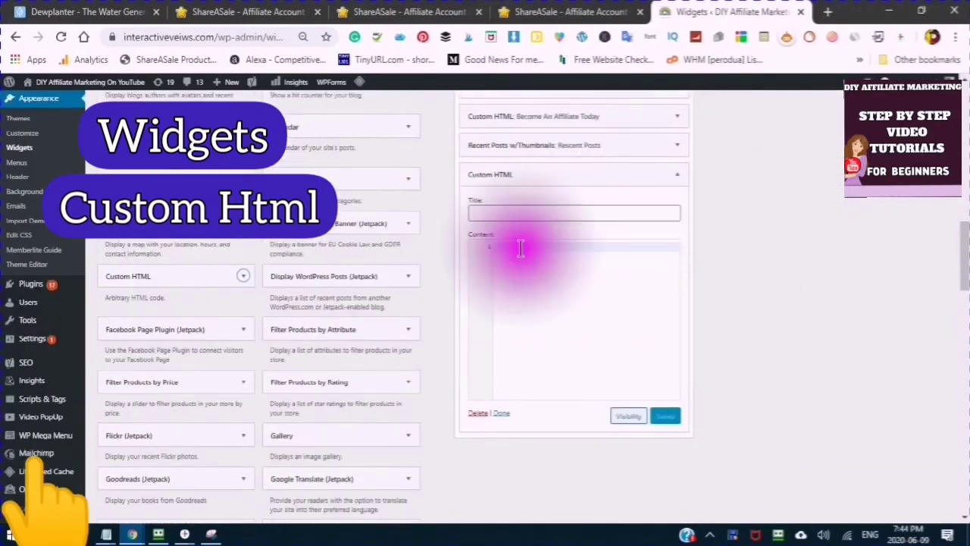
{"action": "left_click", "coordinate": [500, 243]}
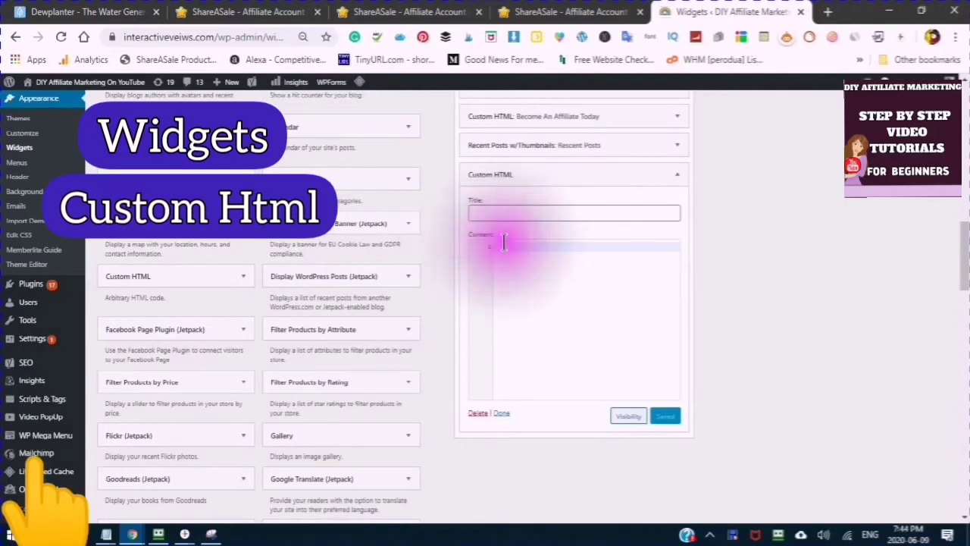
{"action": "right_click", "coordinate": [501, 239]}
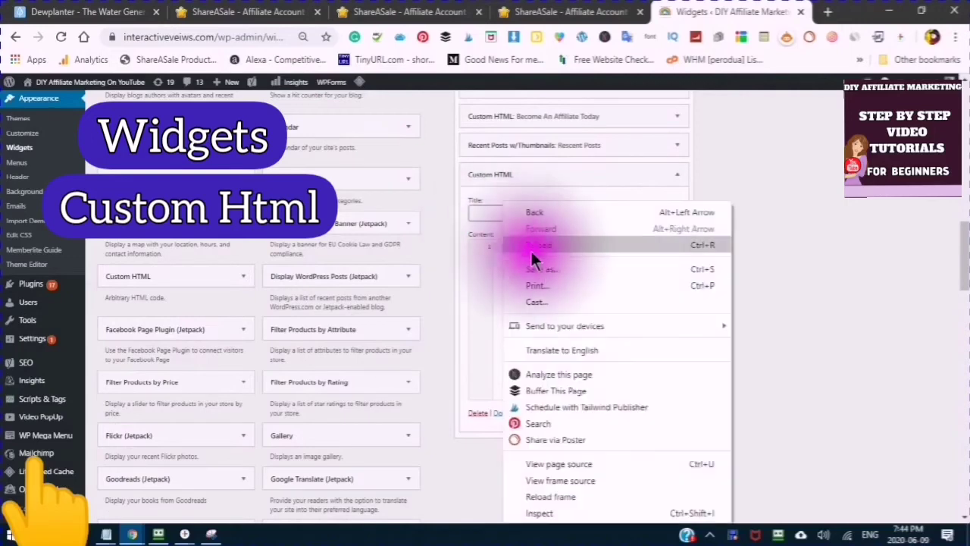
{"action": "left_click", "coordinate": [492, 245]}
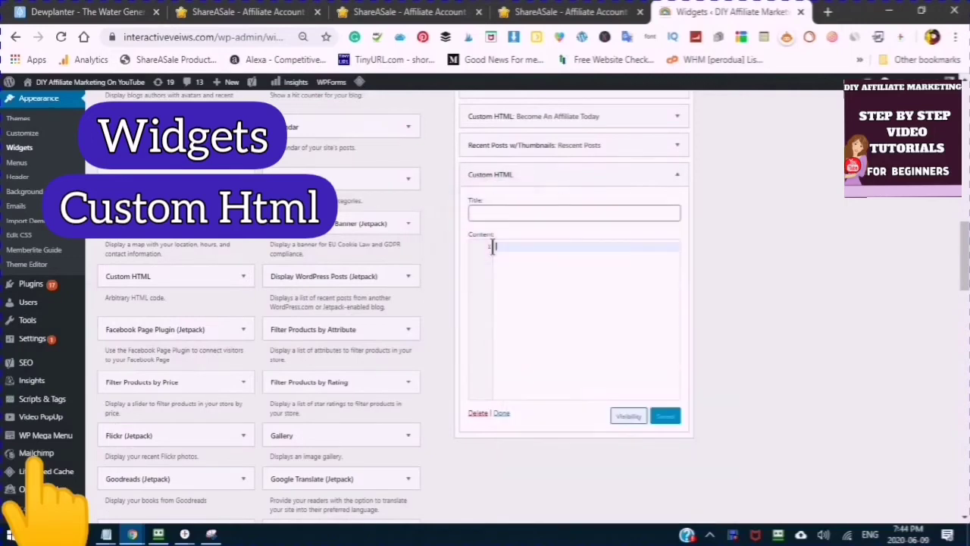
{"action": "right_click", "coordinate": [493, 246]}
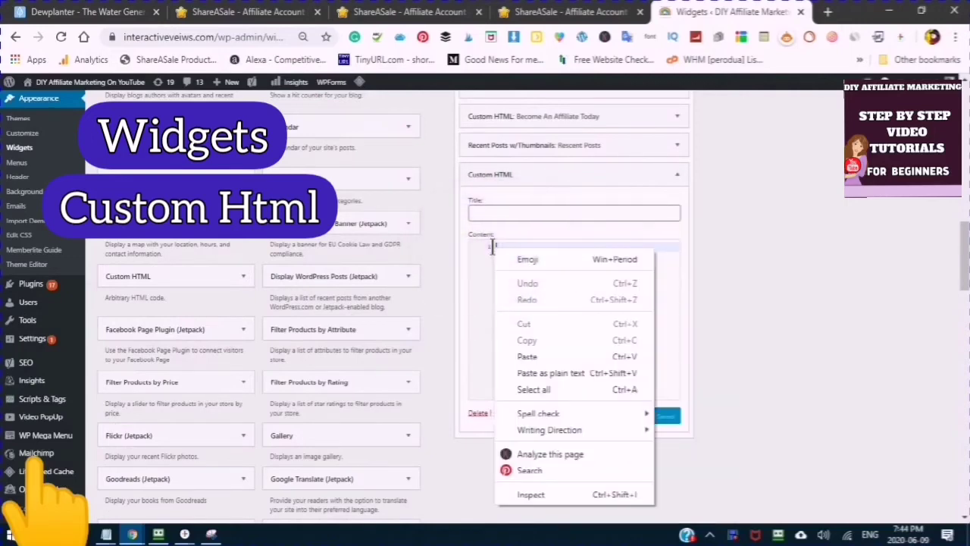
{"action": "left_click", "coordinate": [530, 356]}
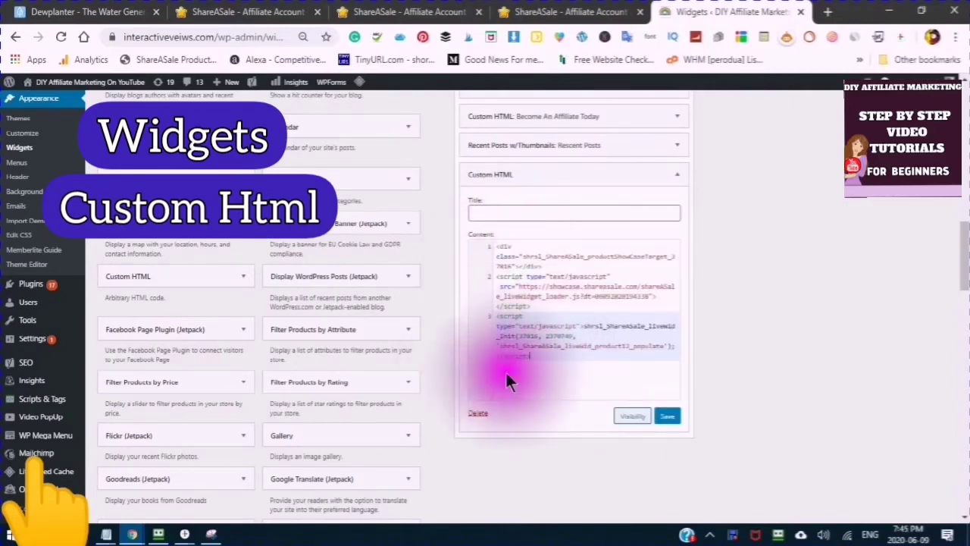
Save the footer Custom HTML widget containing the showcase code and collapse it.
{"action": "left_click", "coordinate": [669, 417]}
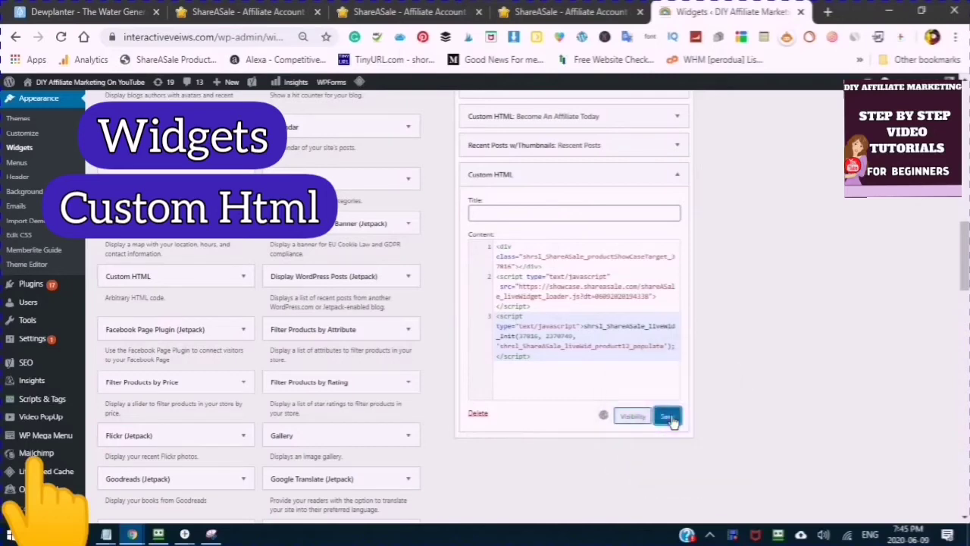
{"action": "left_click", "coordinate": [670, 419]}
{"action": "left_click", "coordinate": [392, 479]}
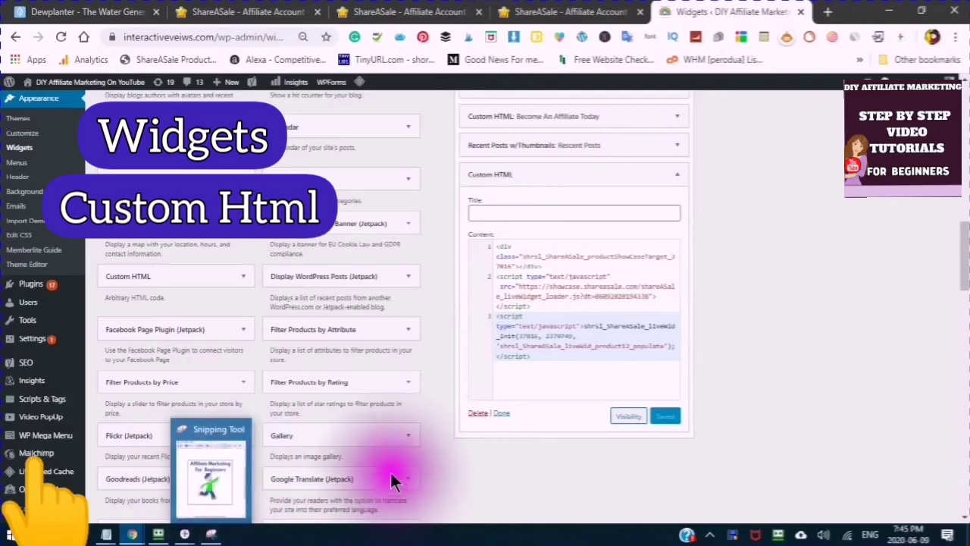
{"action": "left_click", "coordinate": [501, 415]}
{"action": "left_click", "coordinate": [501, 417]}
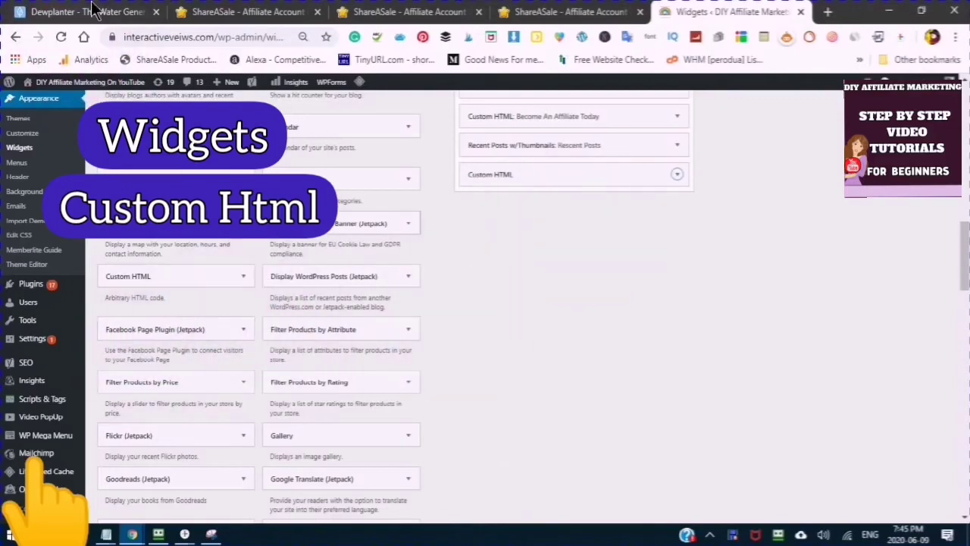
Open the site's Customizer at its Widgets section.
{"action": "scroll", "coordinate": [453, 279], "scroll_direction": "up", "scroll_amount": 1}
{"action": "scroll", "coordinate": [452, 279], "scroll_direction": "up", "scroll_amount": 10}
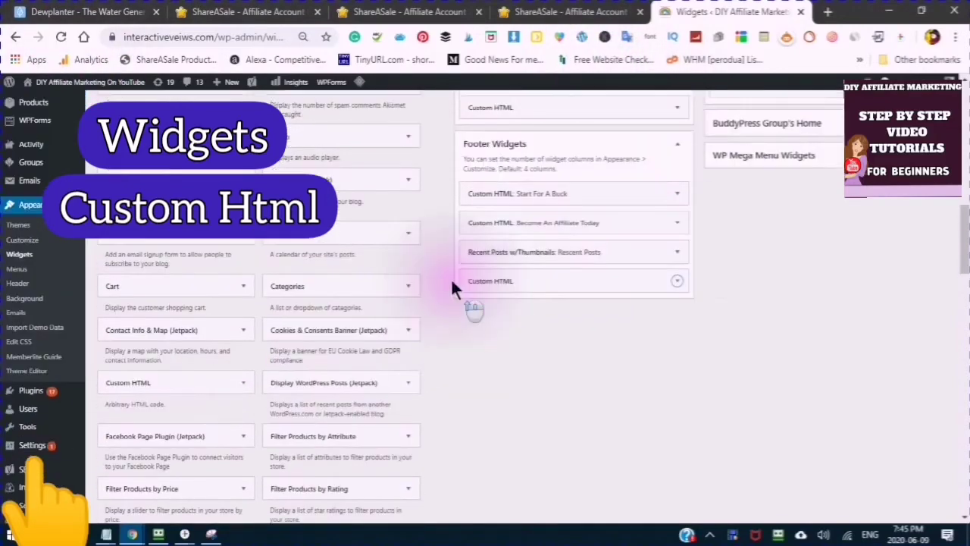
{"action": "scroll", "coordinate": [468, 287], "scroll_direction": "up", "scroll_amount": 4}
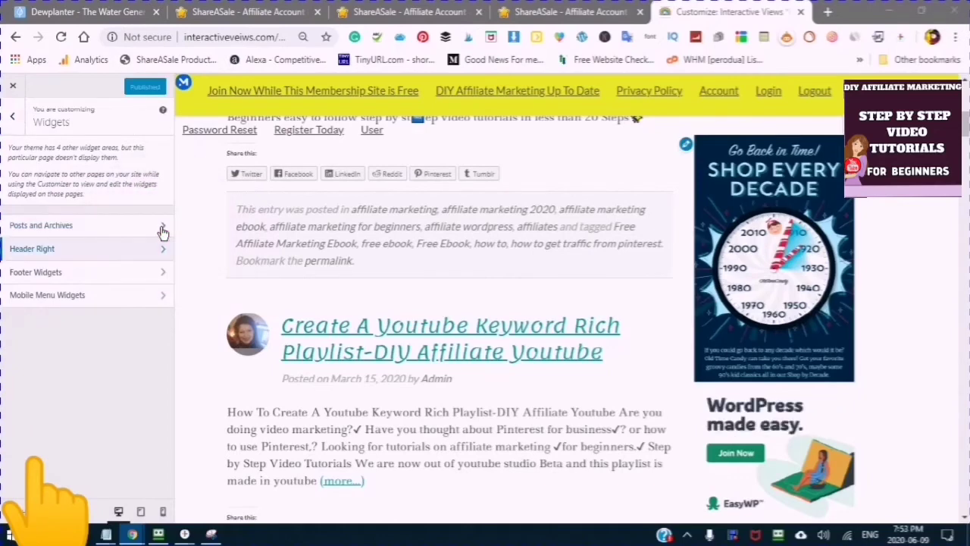
{"action": "left_click", "coordinate": [22, 269]}
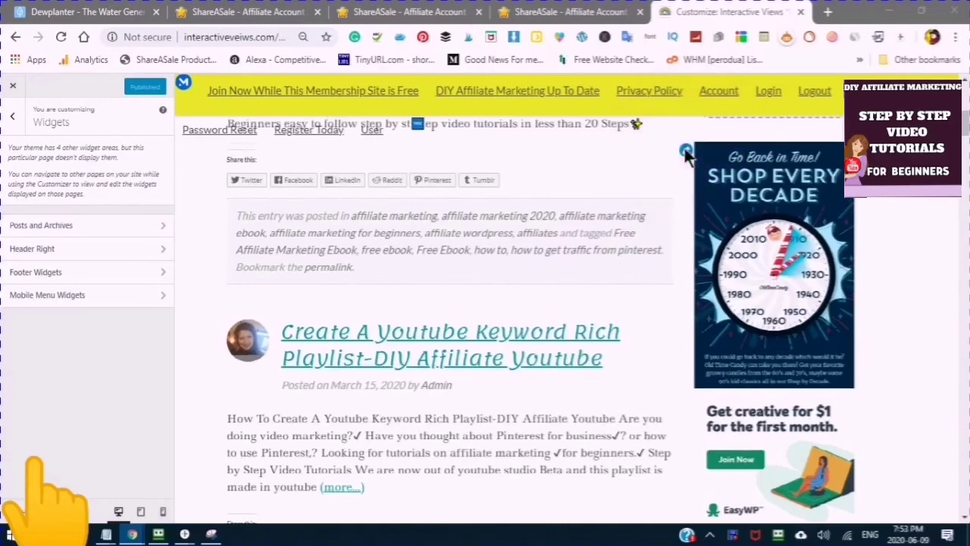
From the live preview, open the Star Wars Custom HTML widget in Posts and Archives and review the sidebar banners.
{"action": "scroll", "coordinate": [686, 151], "scroll_direction": "up", "scroll_amount": 4}
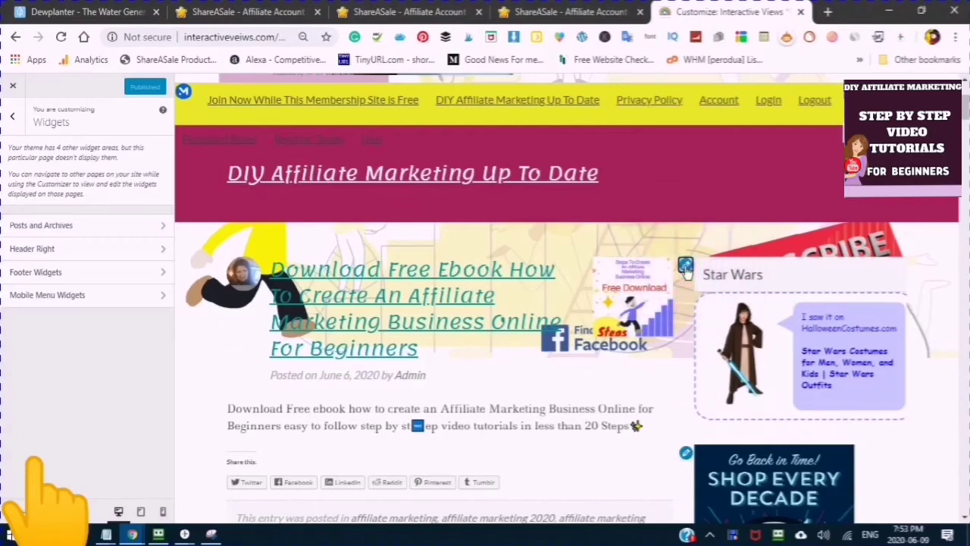
{"action": "left_click", "coordinate": [655, 366]}
{"action": "left_click", "coordinate": [657, 314]}
{"action": "left_click", "coordinate": [684, 404]}
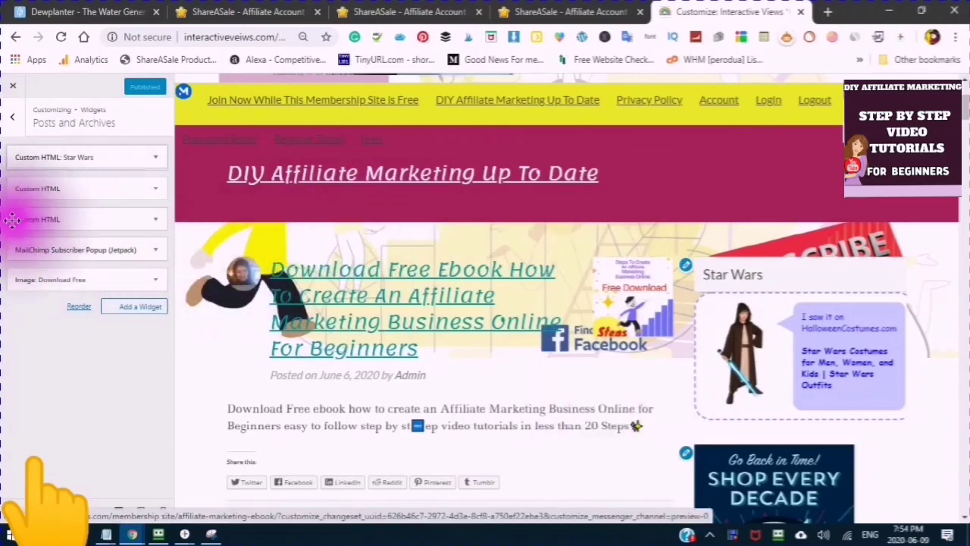
{"action": "scroll", "coordinate": [277, 210], "scroll_direction": "down", "scroll_amount": 3}
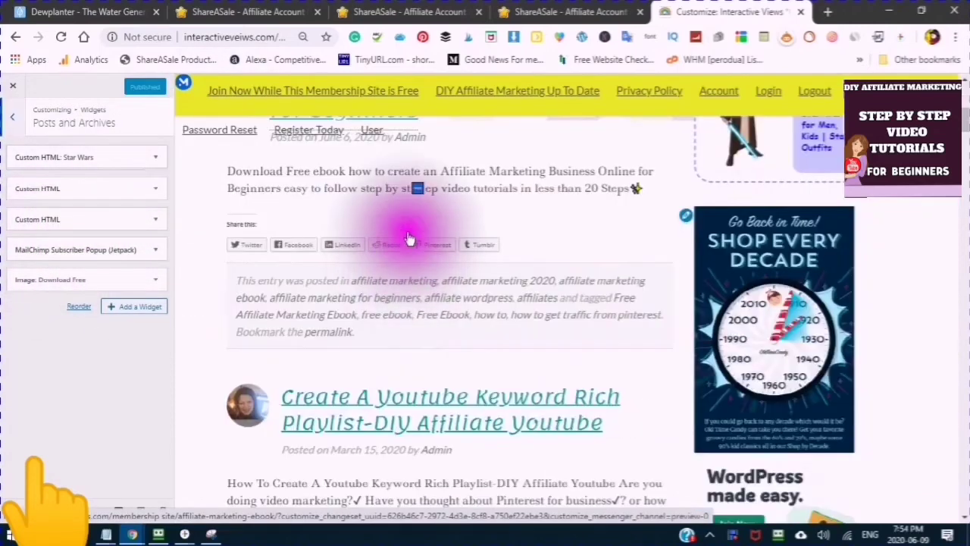
{"action": "scroll", "coordinate": [357, 307], "scroll_direction": "down", "scroll_amount": 1}
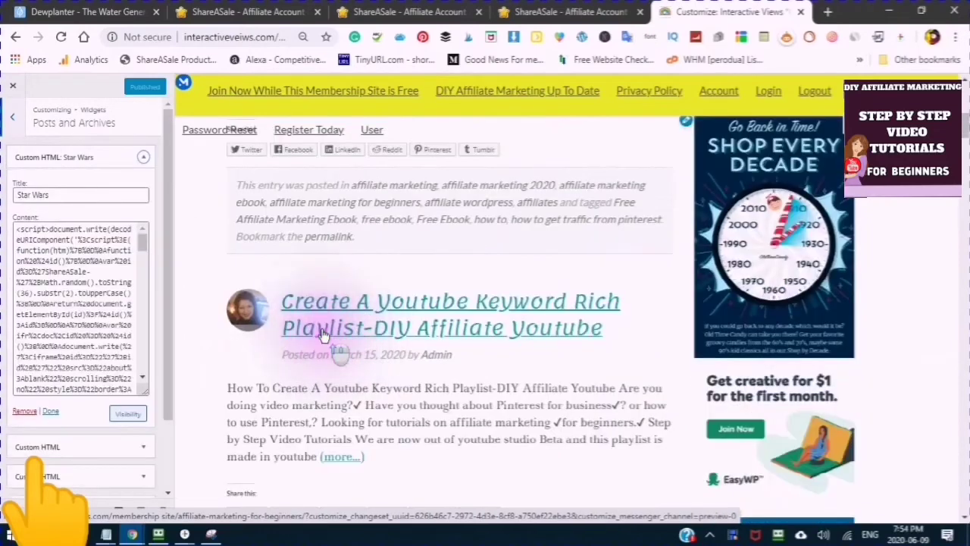